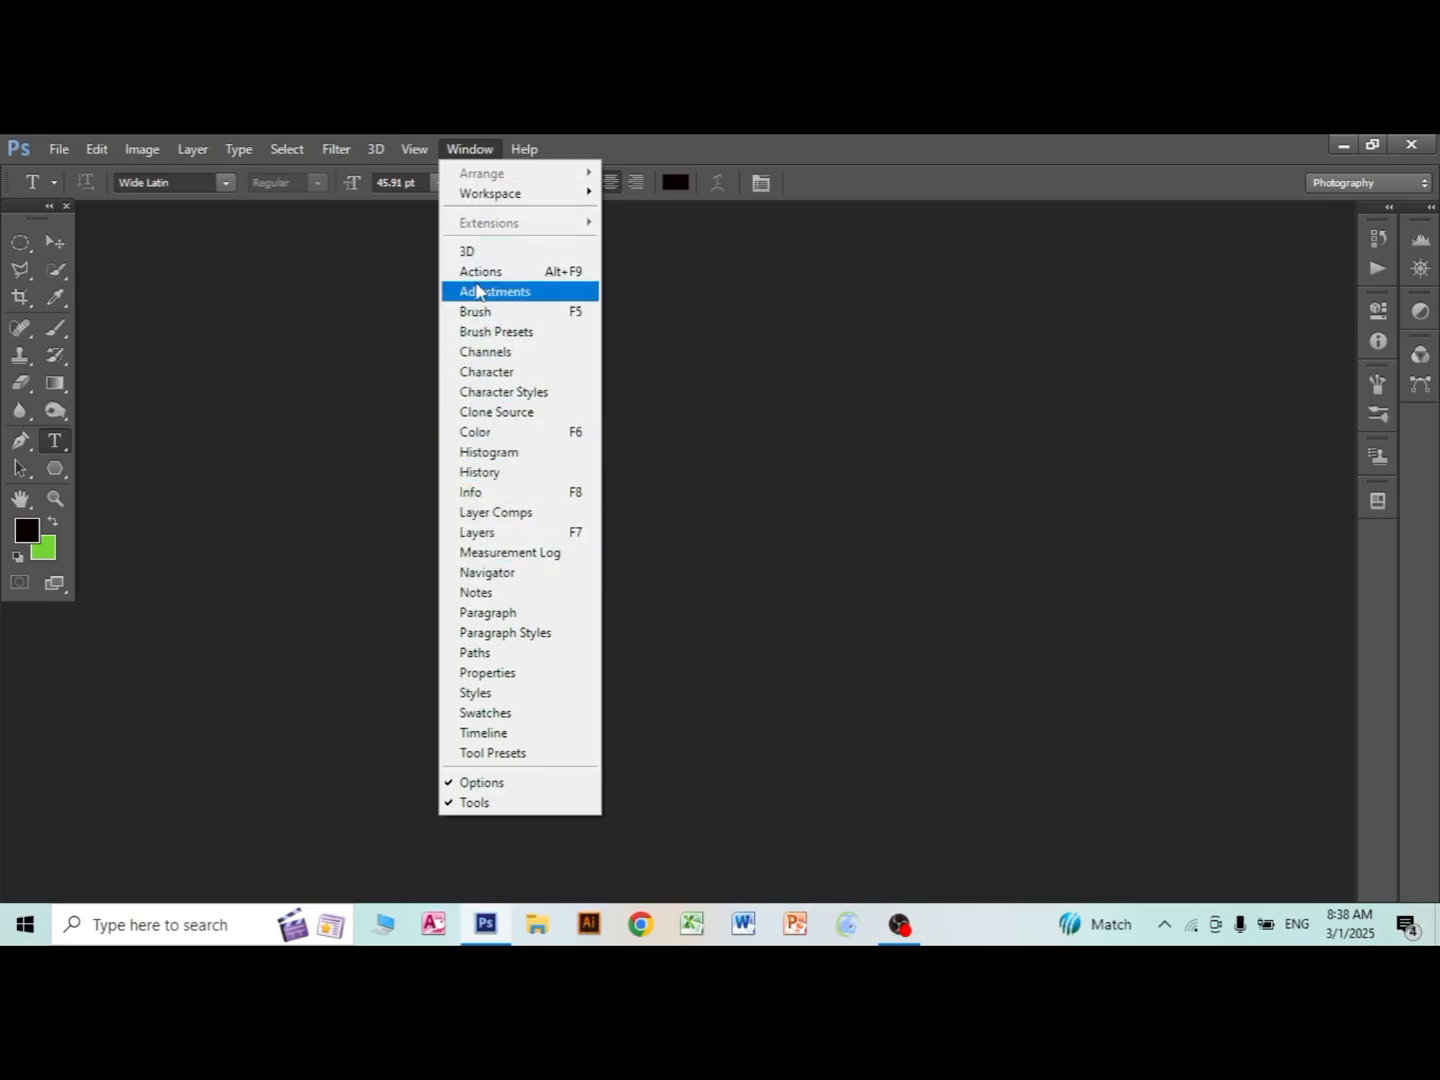
# Show the Brush settings panel in the workspace.
pyautogui.moveTo(139, 157)
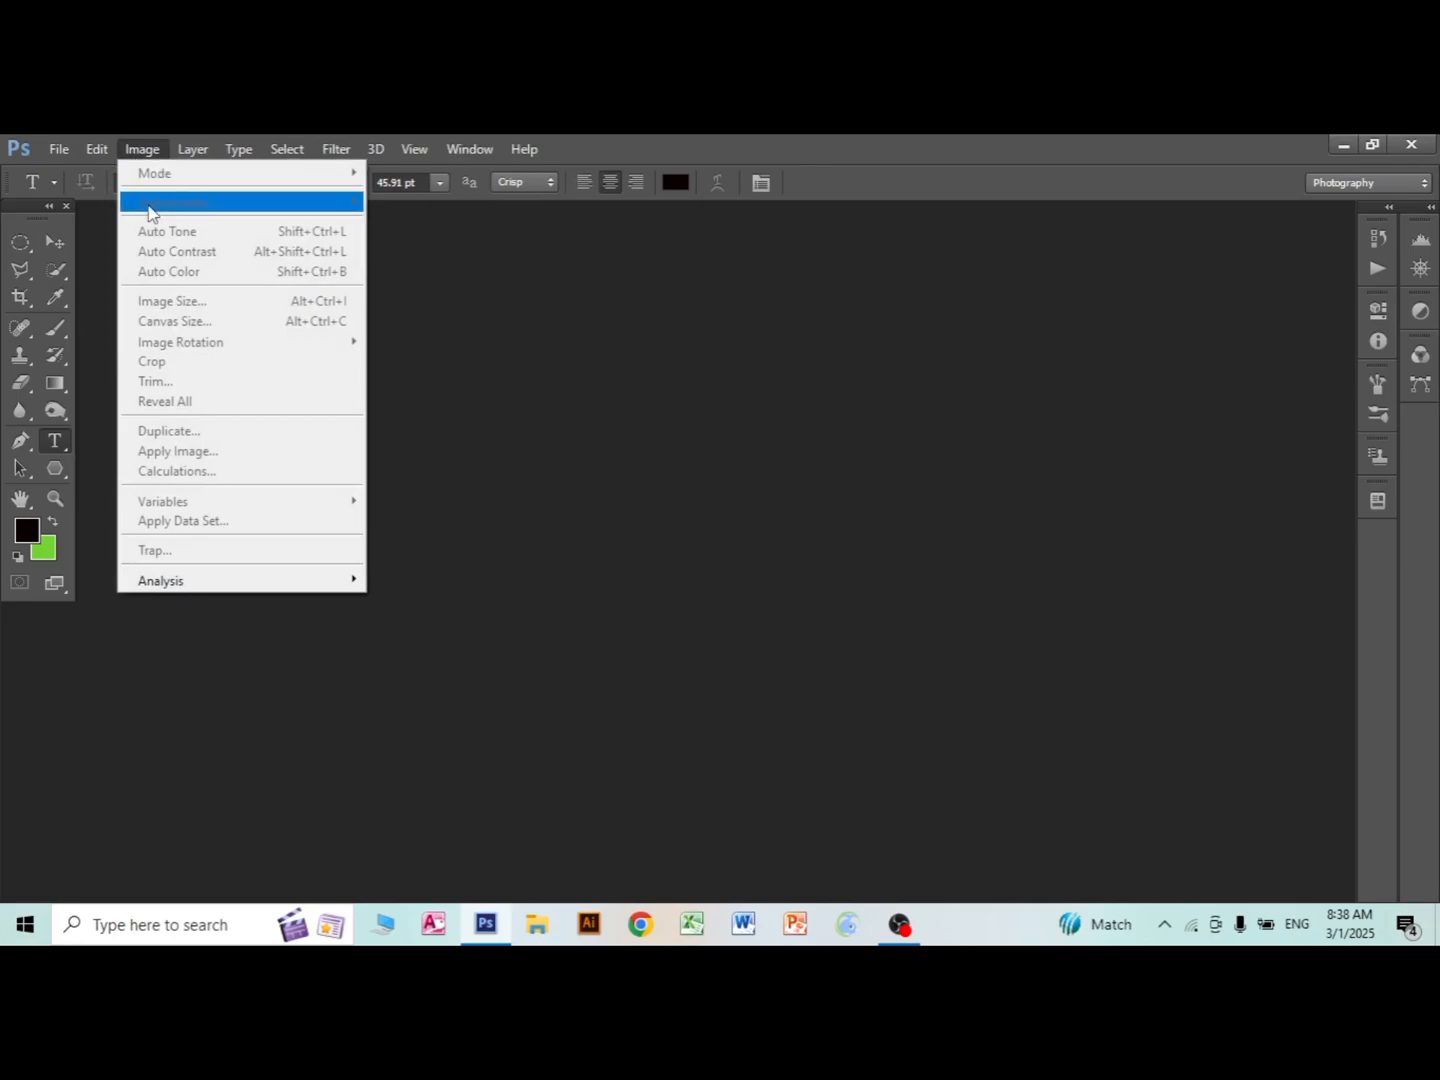
pyautogui.moveTo(469, 149)
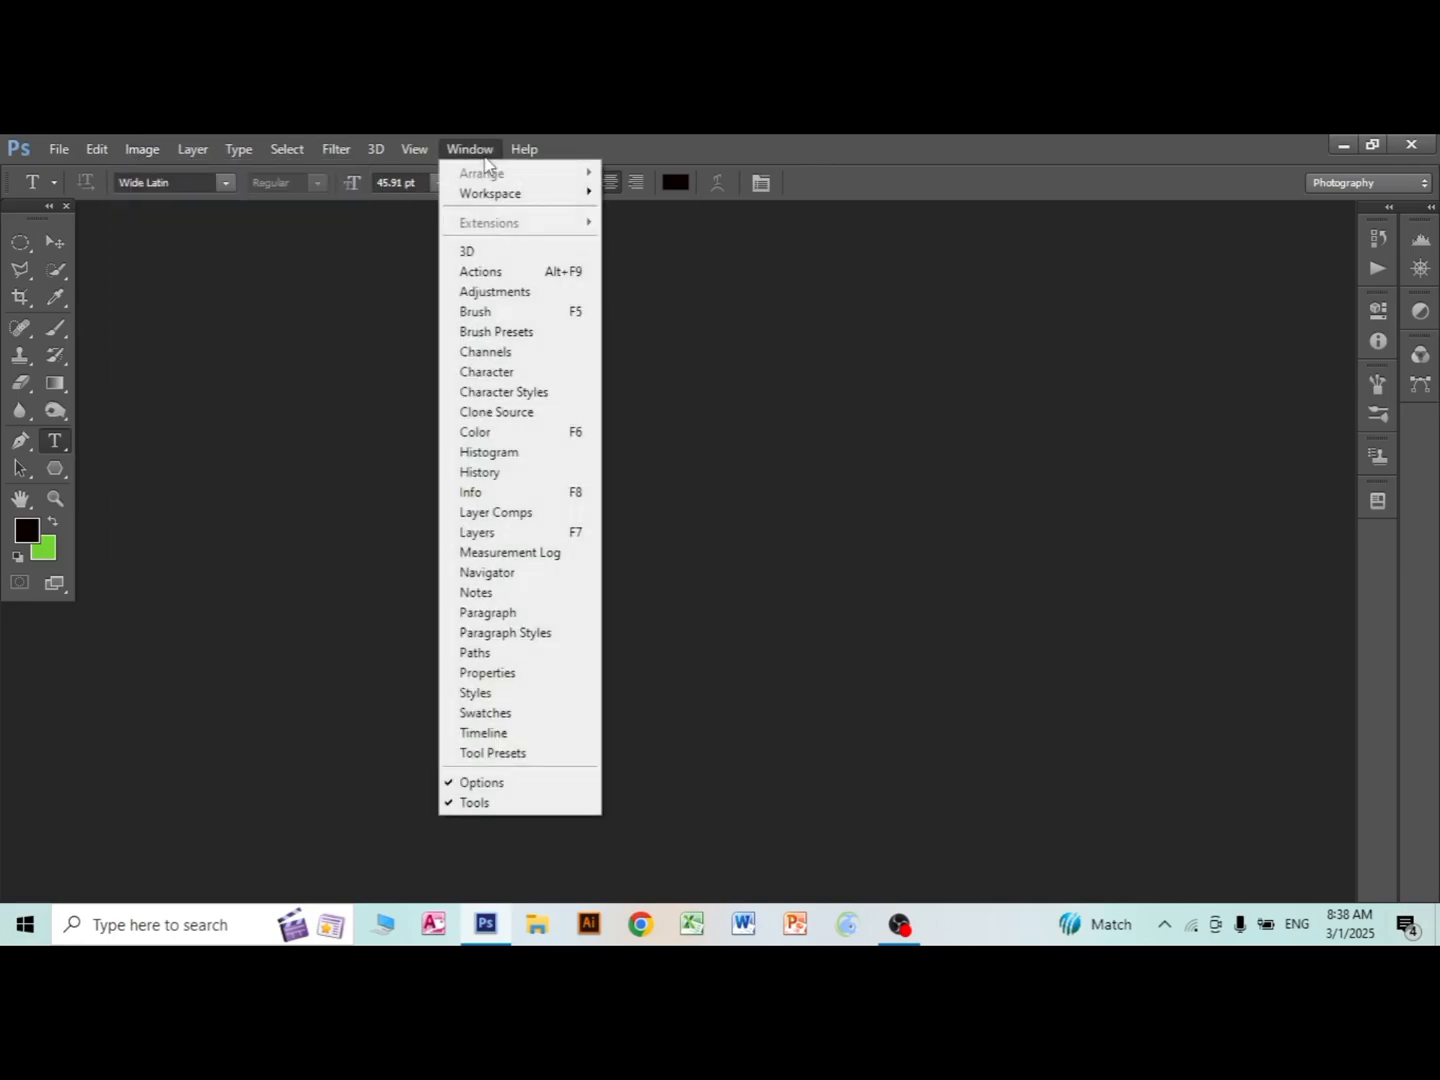
pyautogui.click(491, 311)
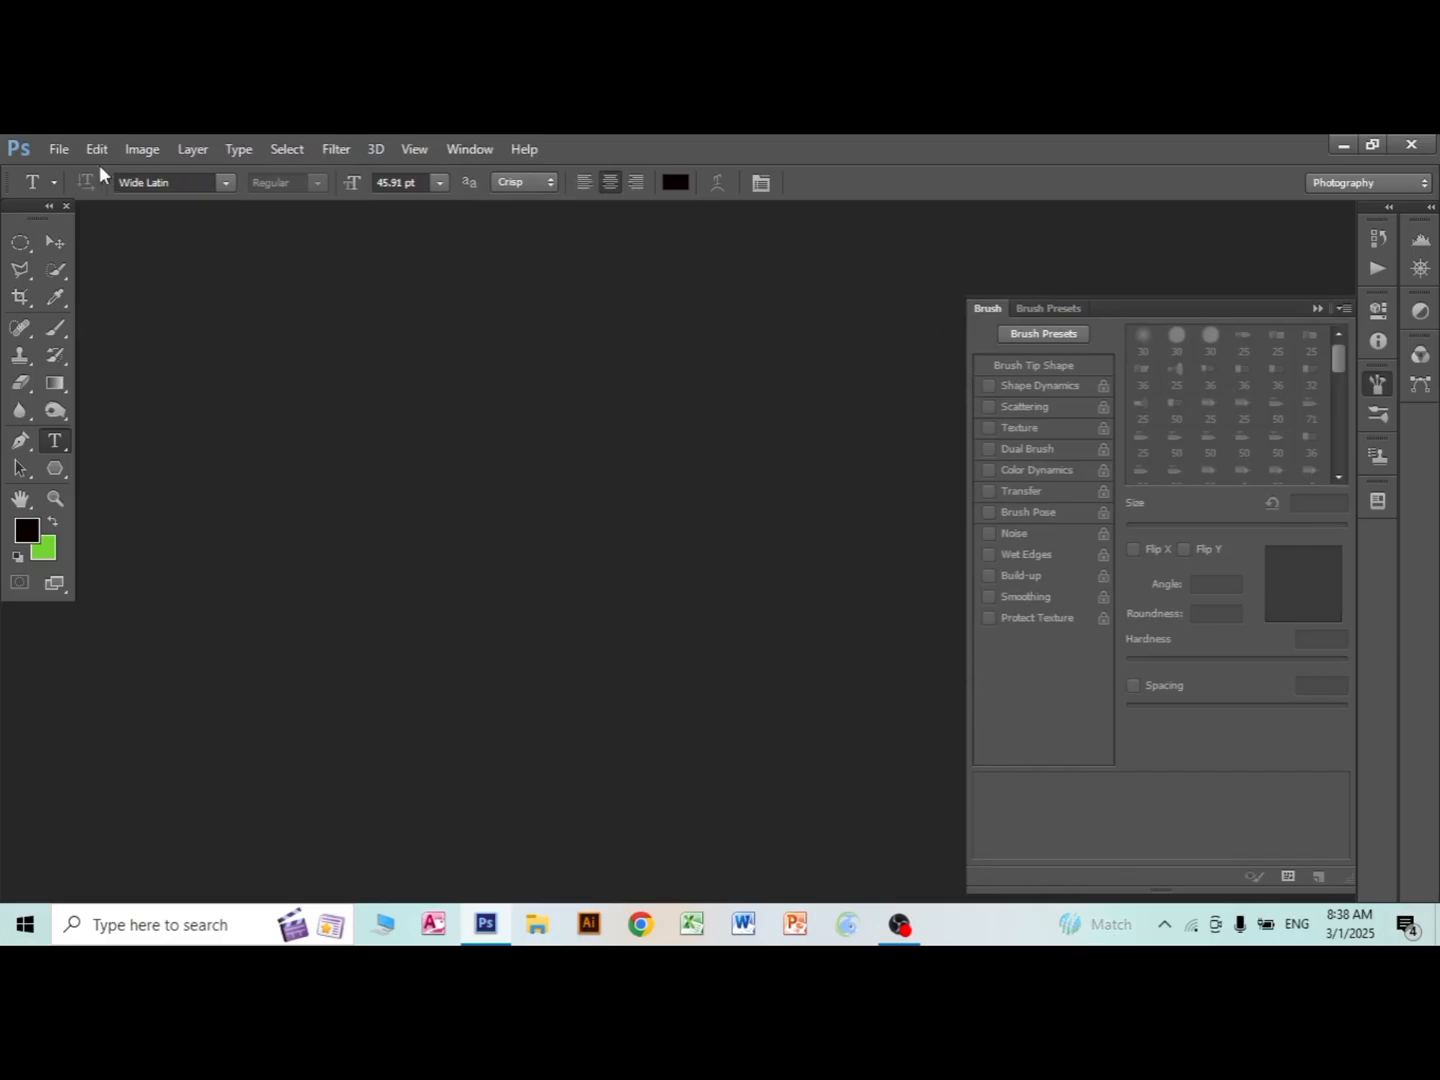
pyautogui.click(58, 149)
pyautogui.click(72, 192)
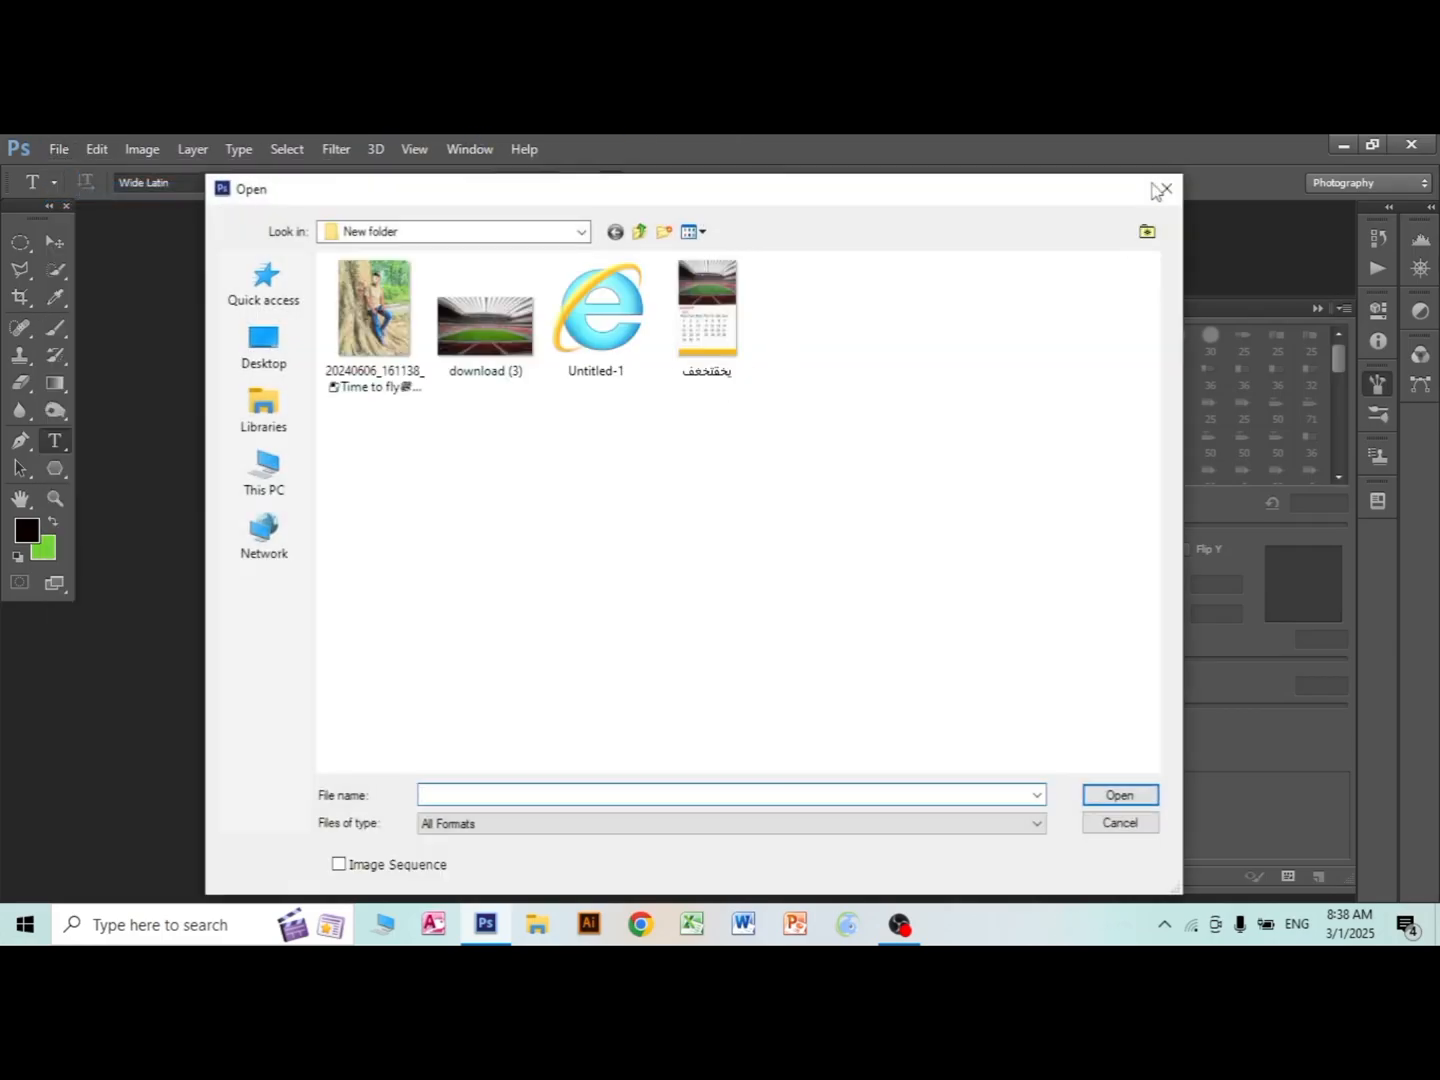
pyautogui.click(1162, 190)
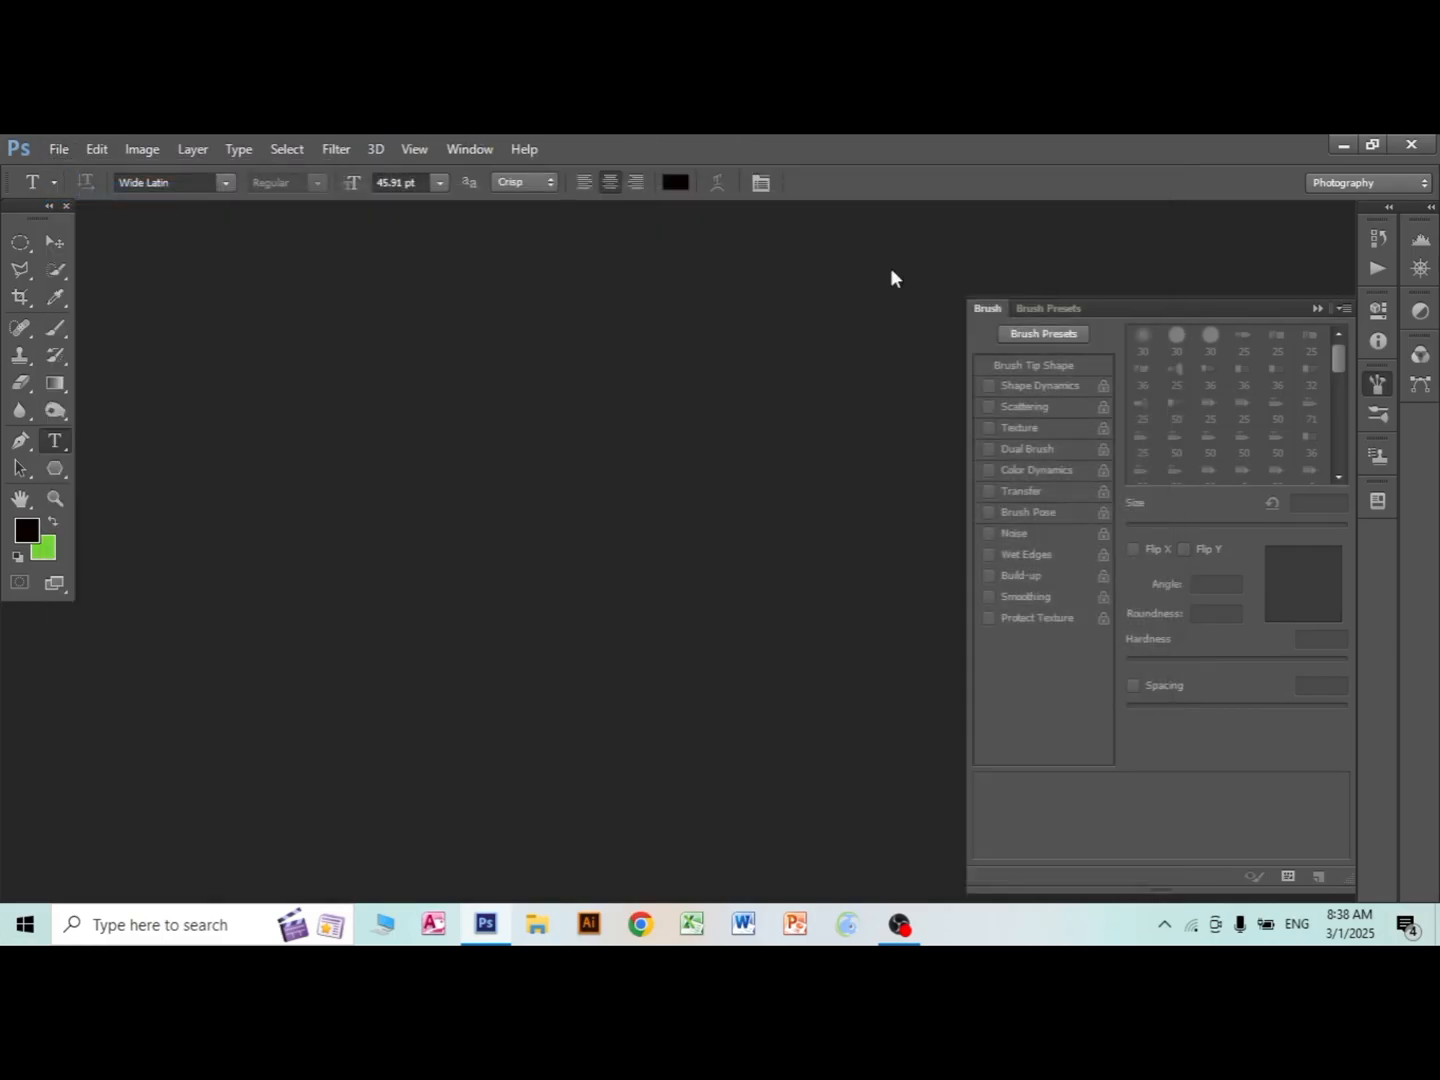
# Create a new document from the International Paper preset at A4 size, 210 by 297 mm.
pyautogui.click(59, 148)
pyautogui.click(70, 189)
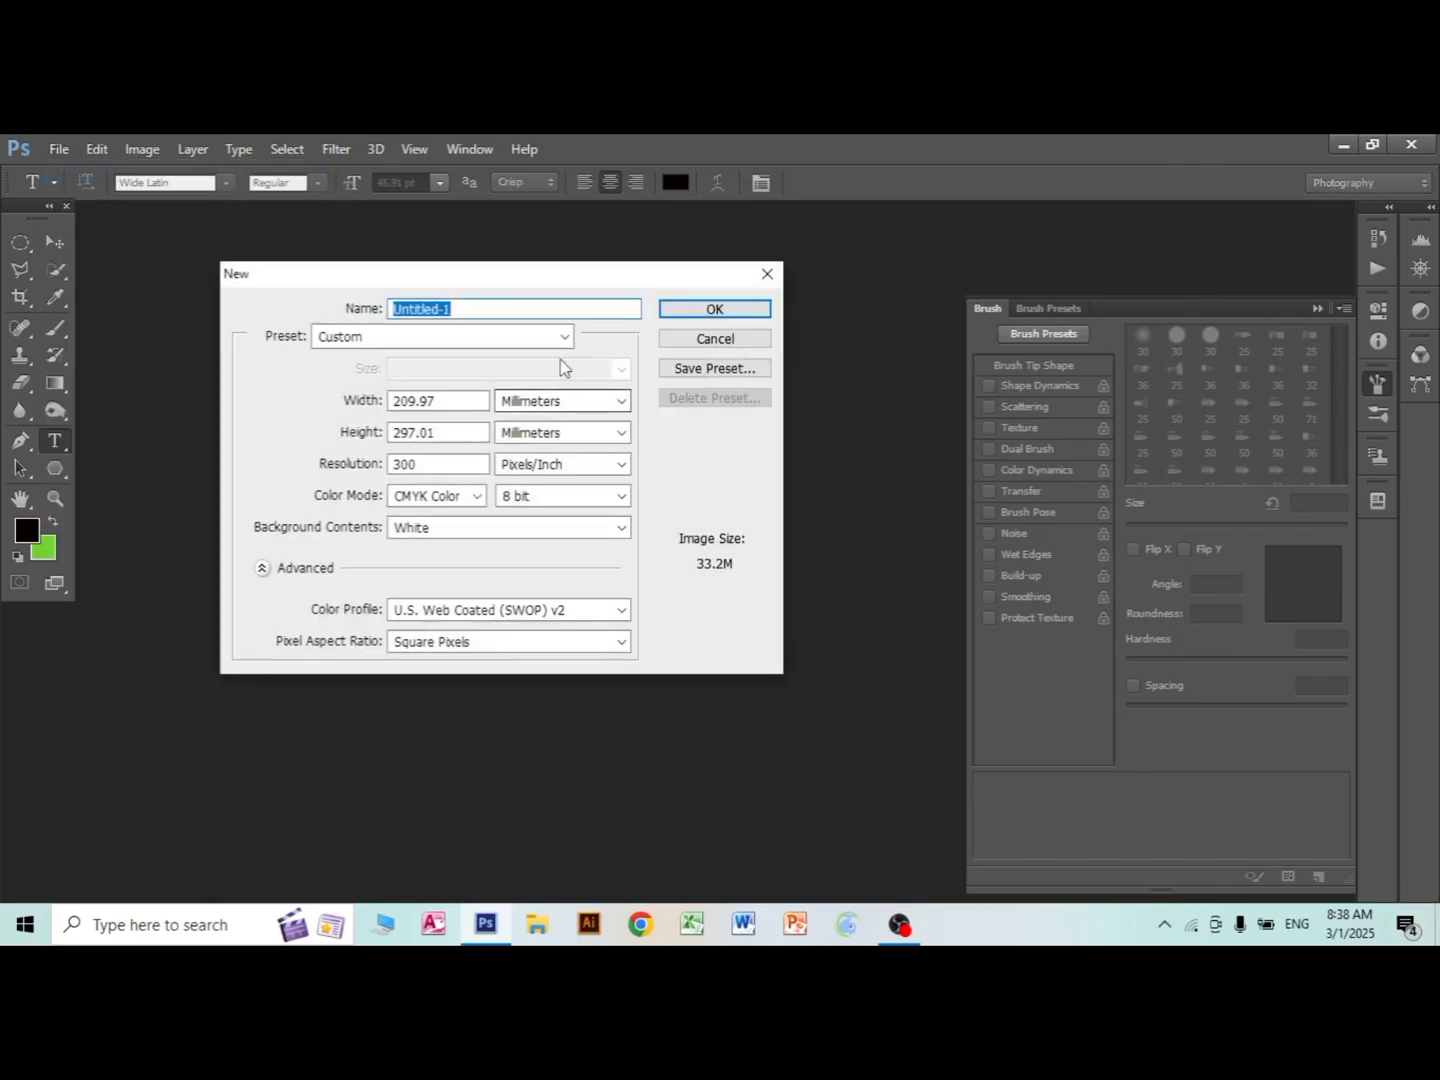
pyautogui.click(555, 340)
pyautogui.click(428, 460)
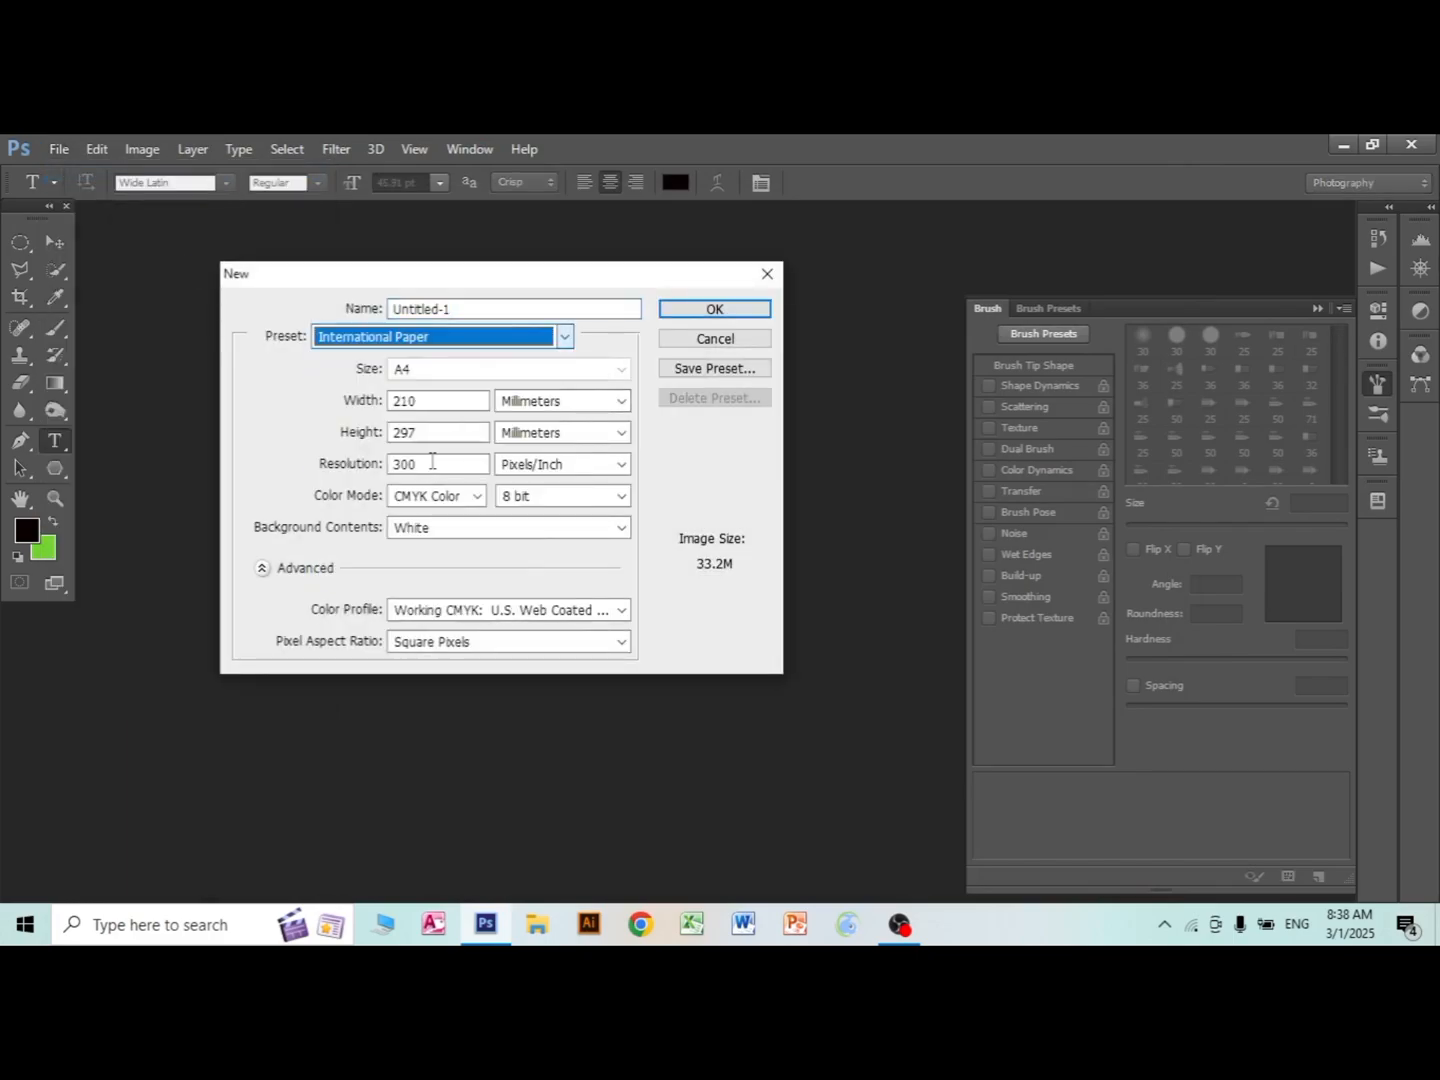
pyautogui.click(706, 310)
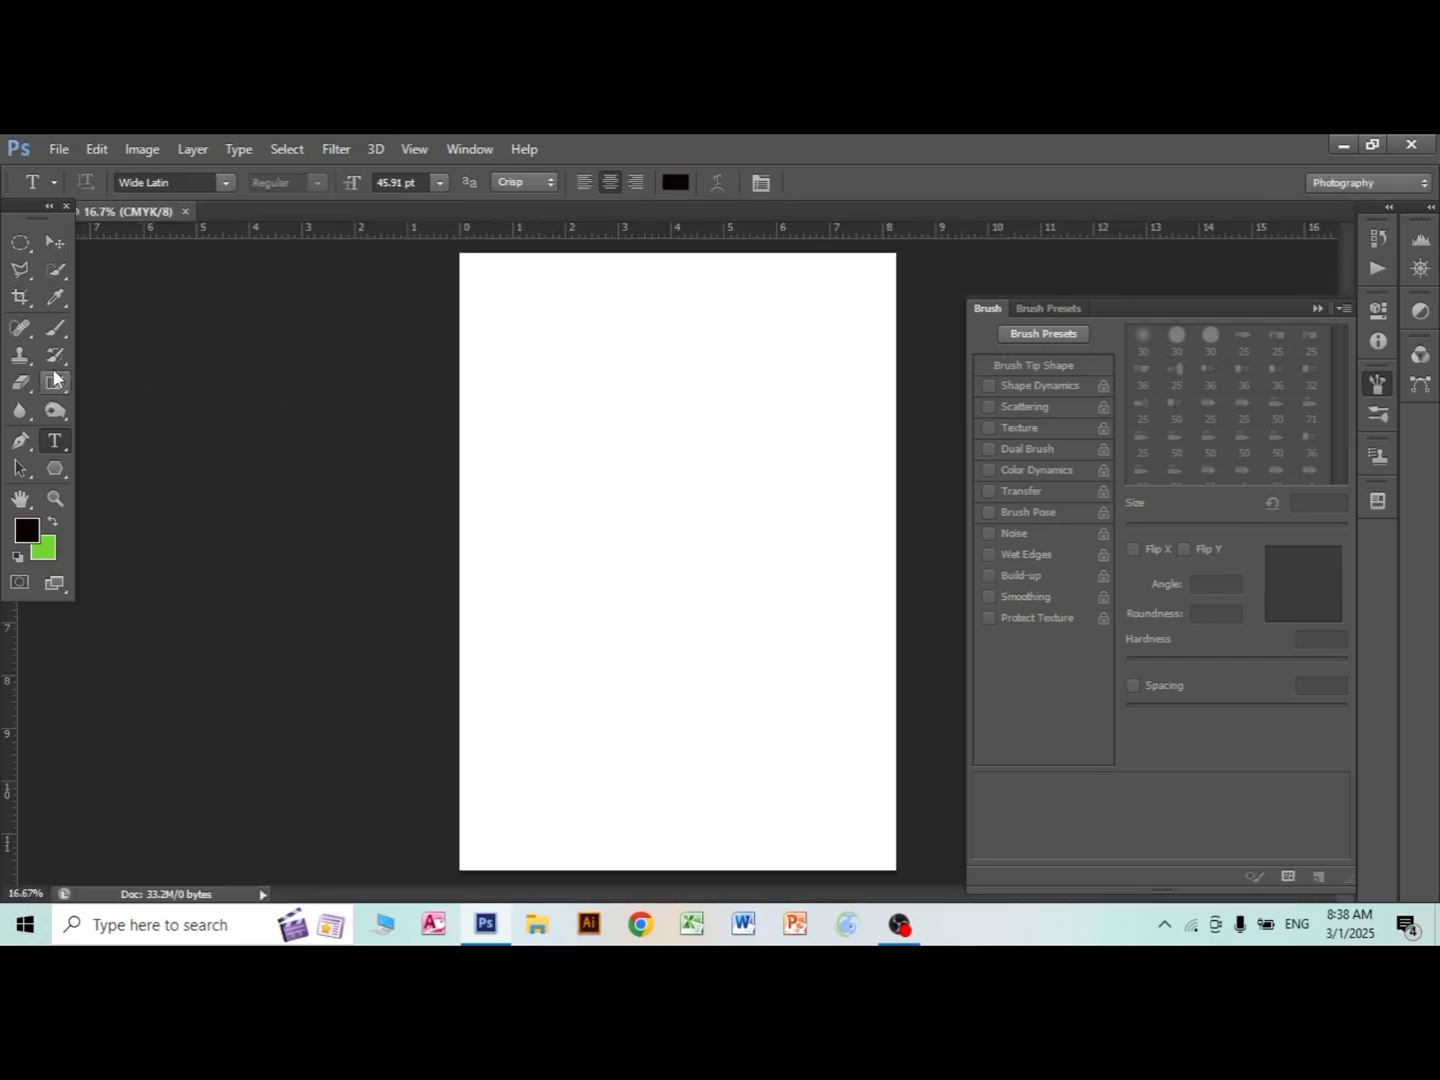
# Collapse the toolbox to a single column and activate the Brush tool with the 134 px grass-shaped tip.
pyautogui.click(49, 206)
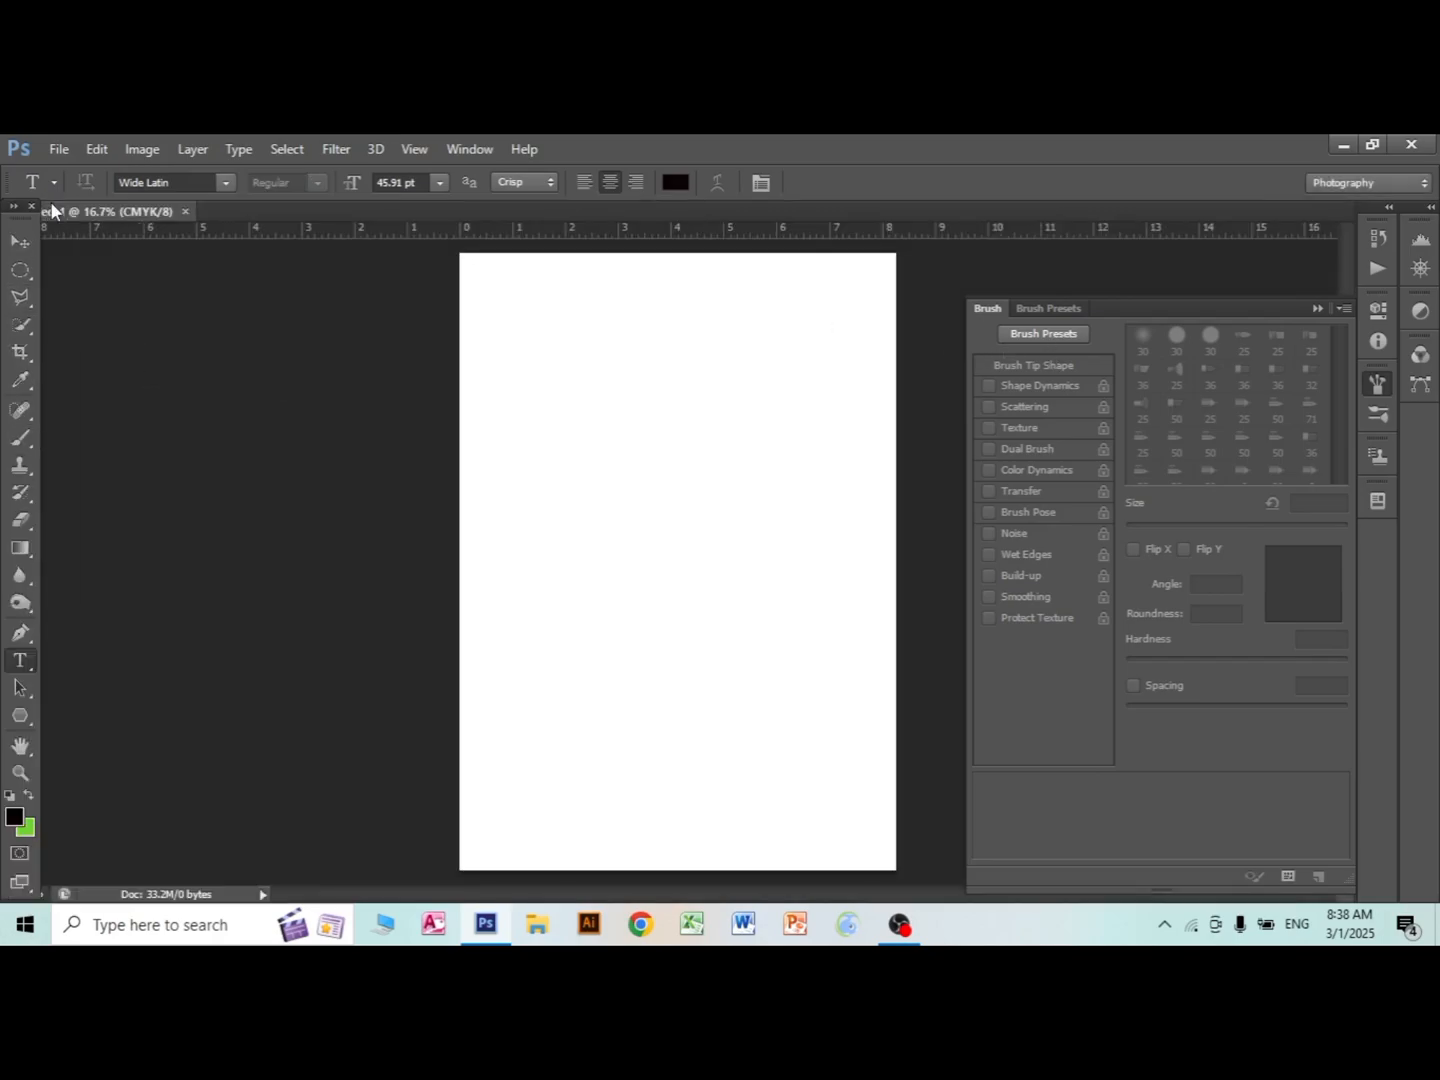
pyautogui.click(20, 436)
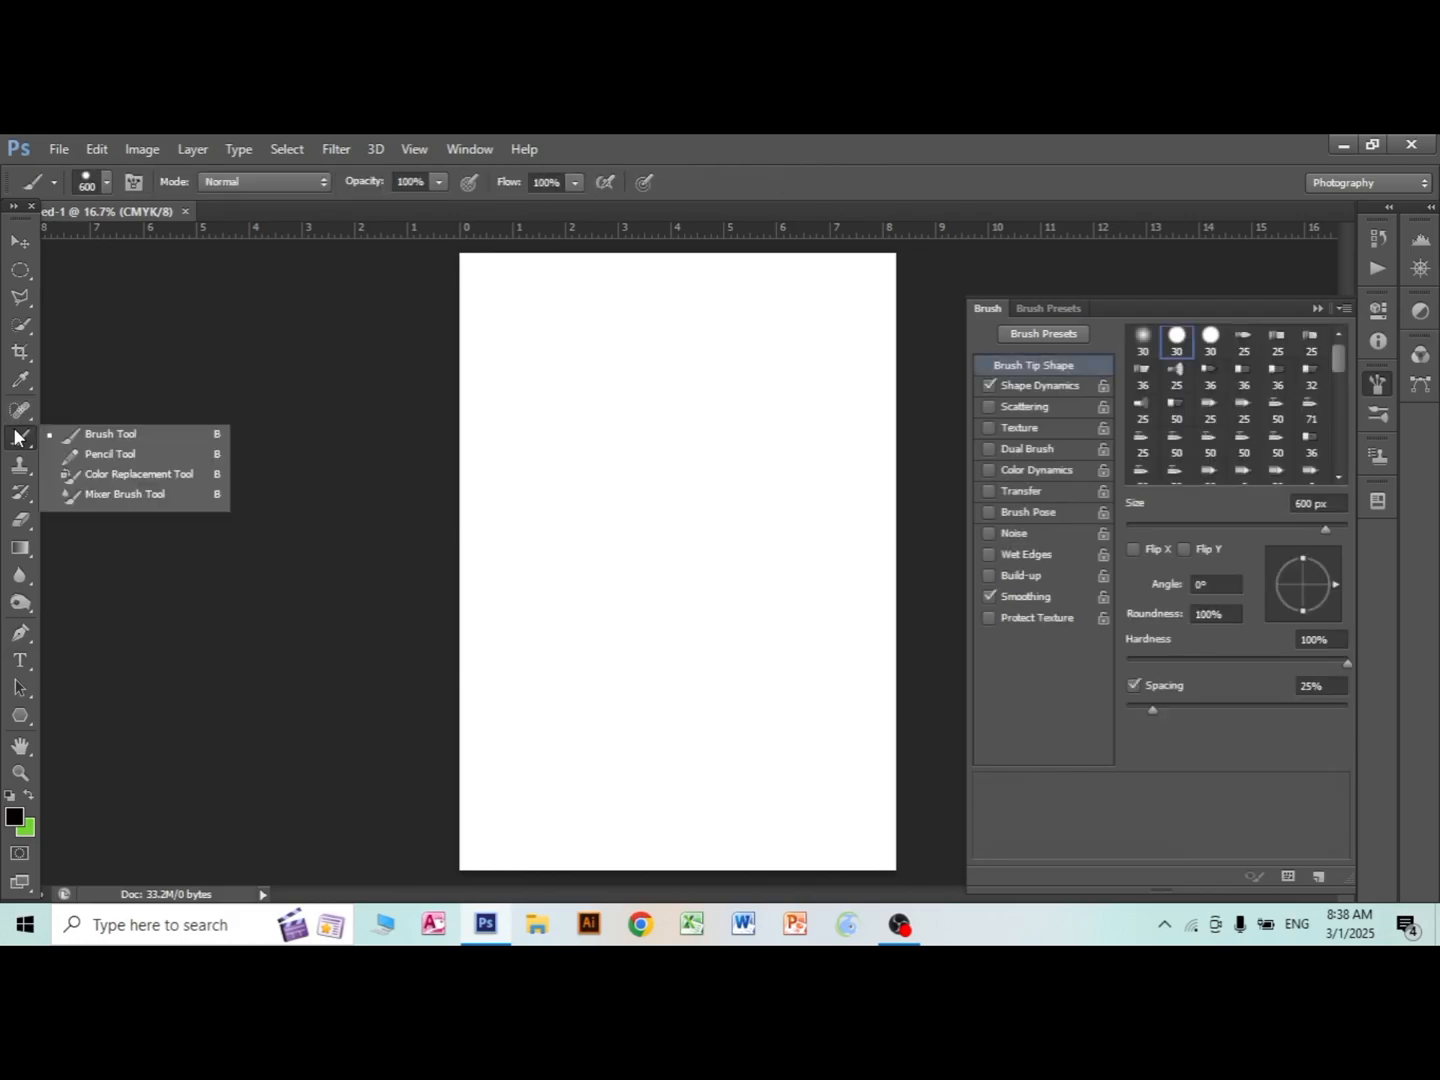
pyautogui.click(102, 436)
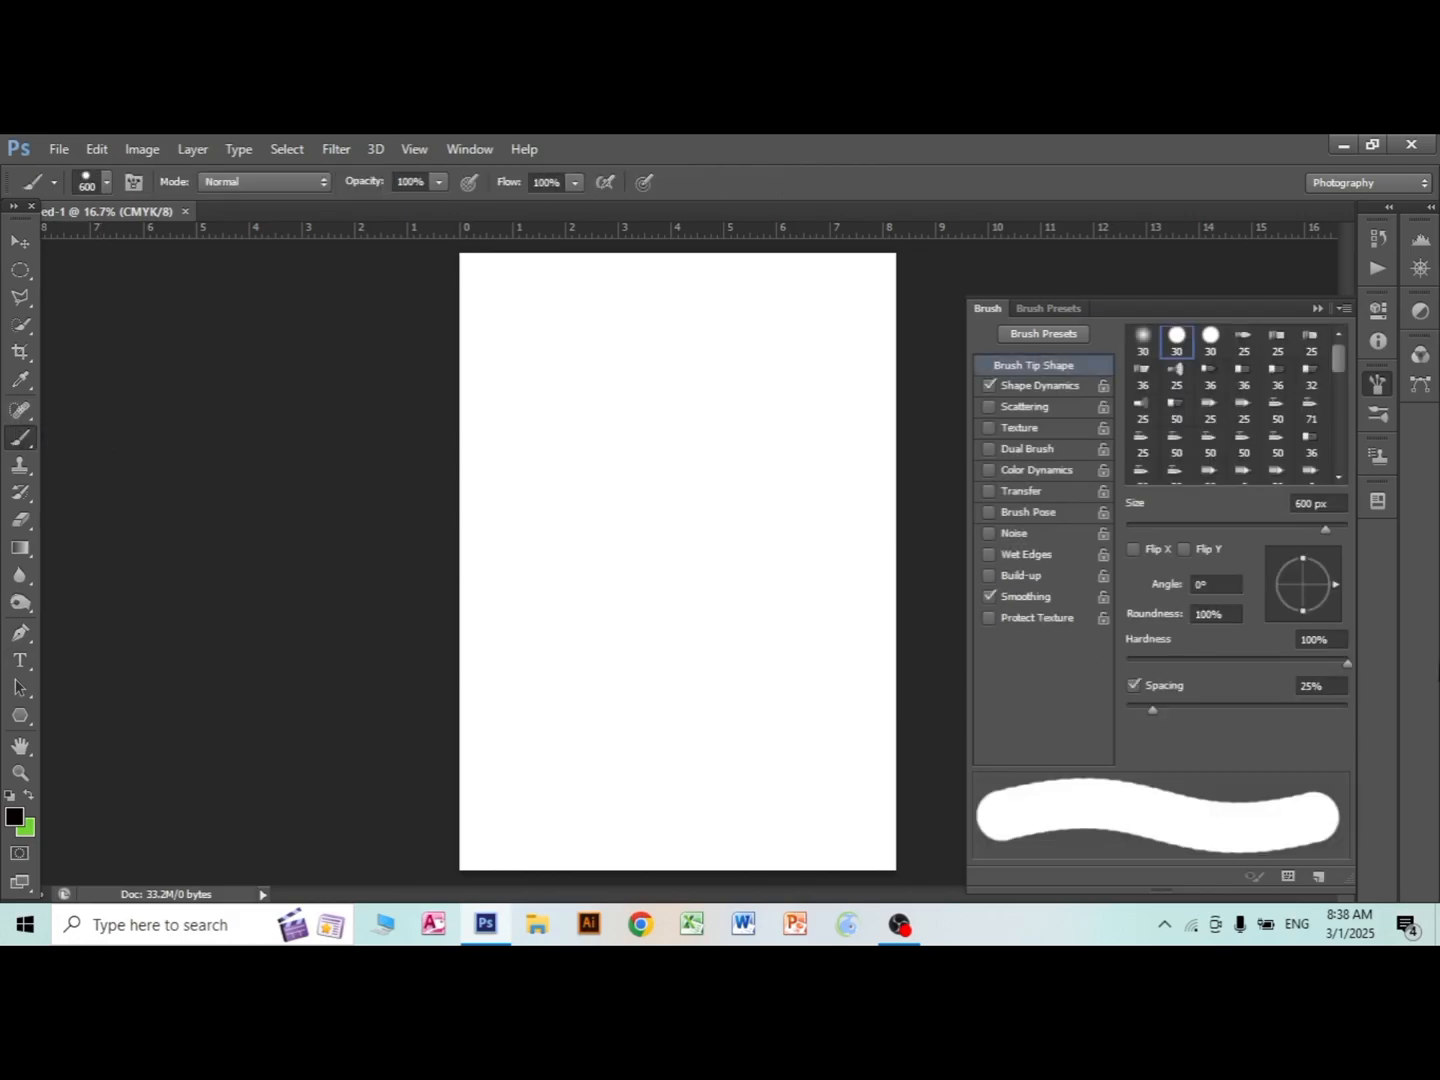
pyautogui.click(1031, 308)
pyautogui.click(984, 310)
pyautogui.moveTo(1340, 353); pyautogui.dragTo(1340, 396)
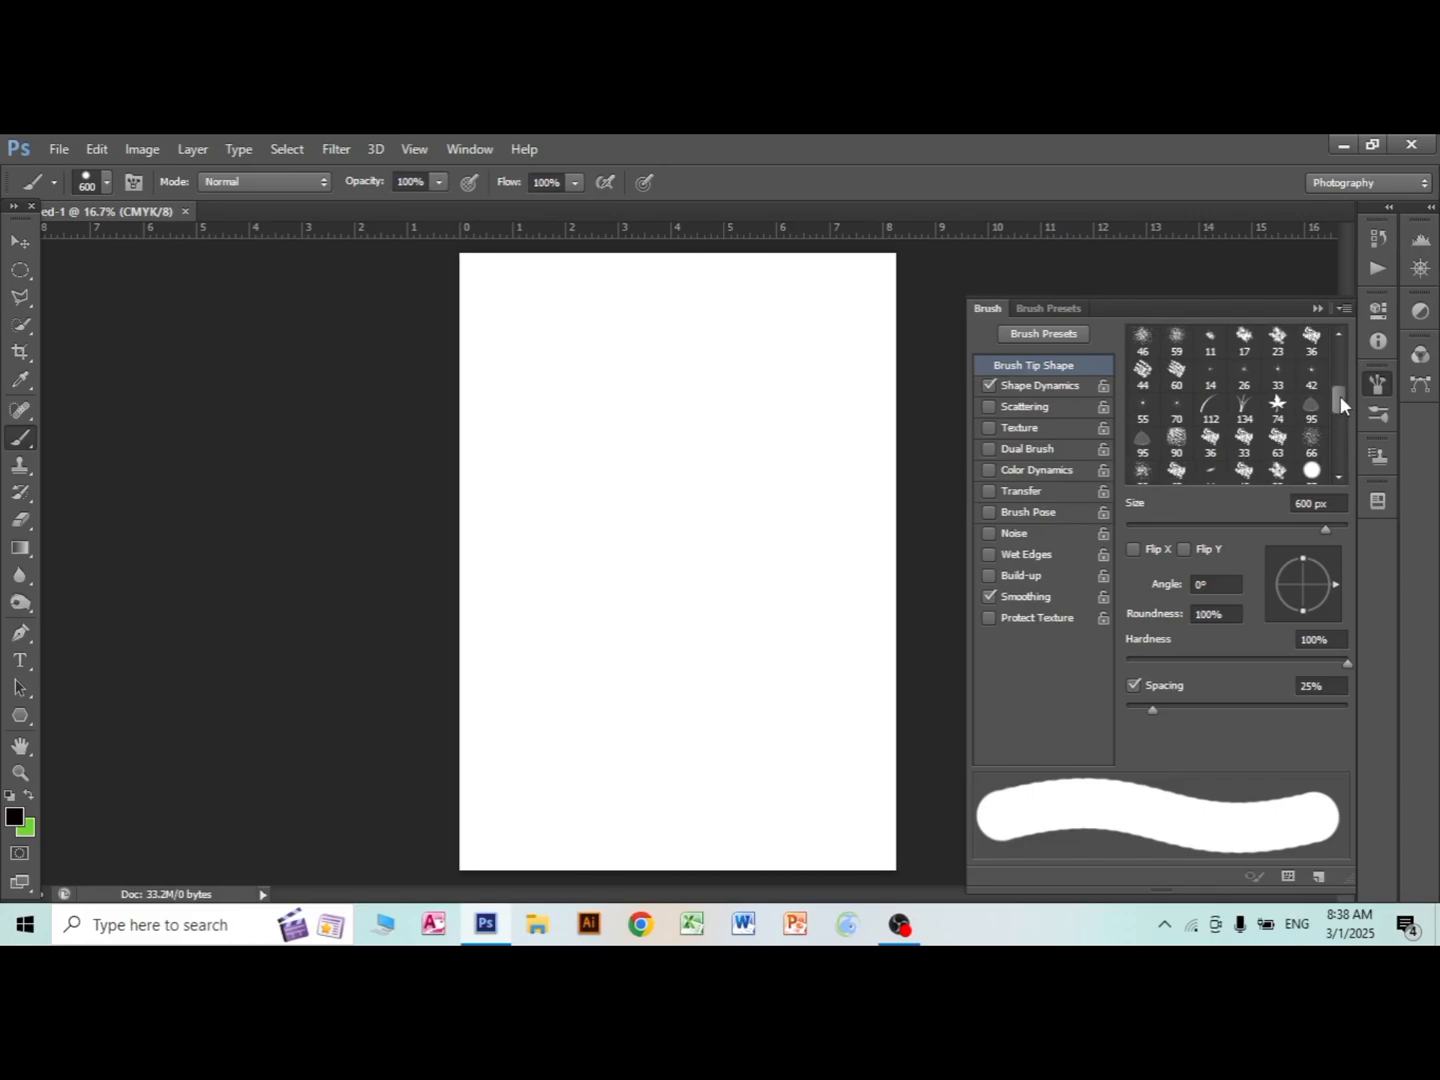
pyautogui.click(1244, 410)
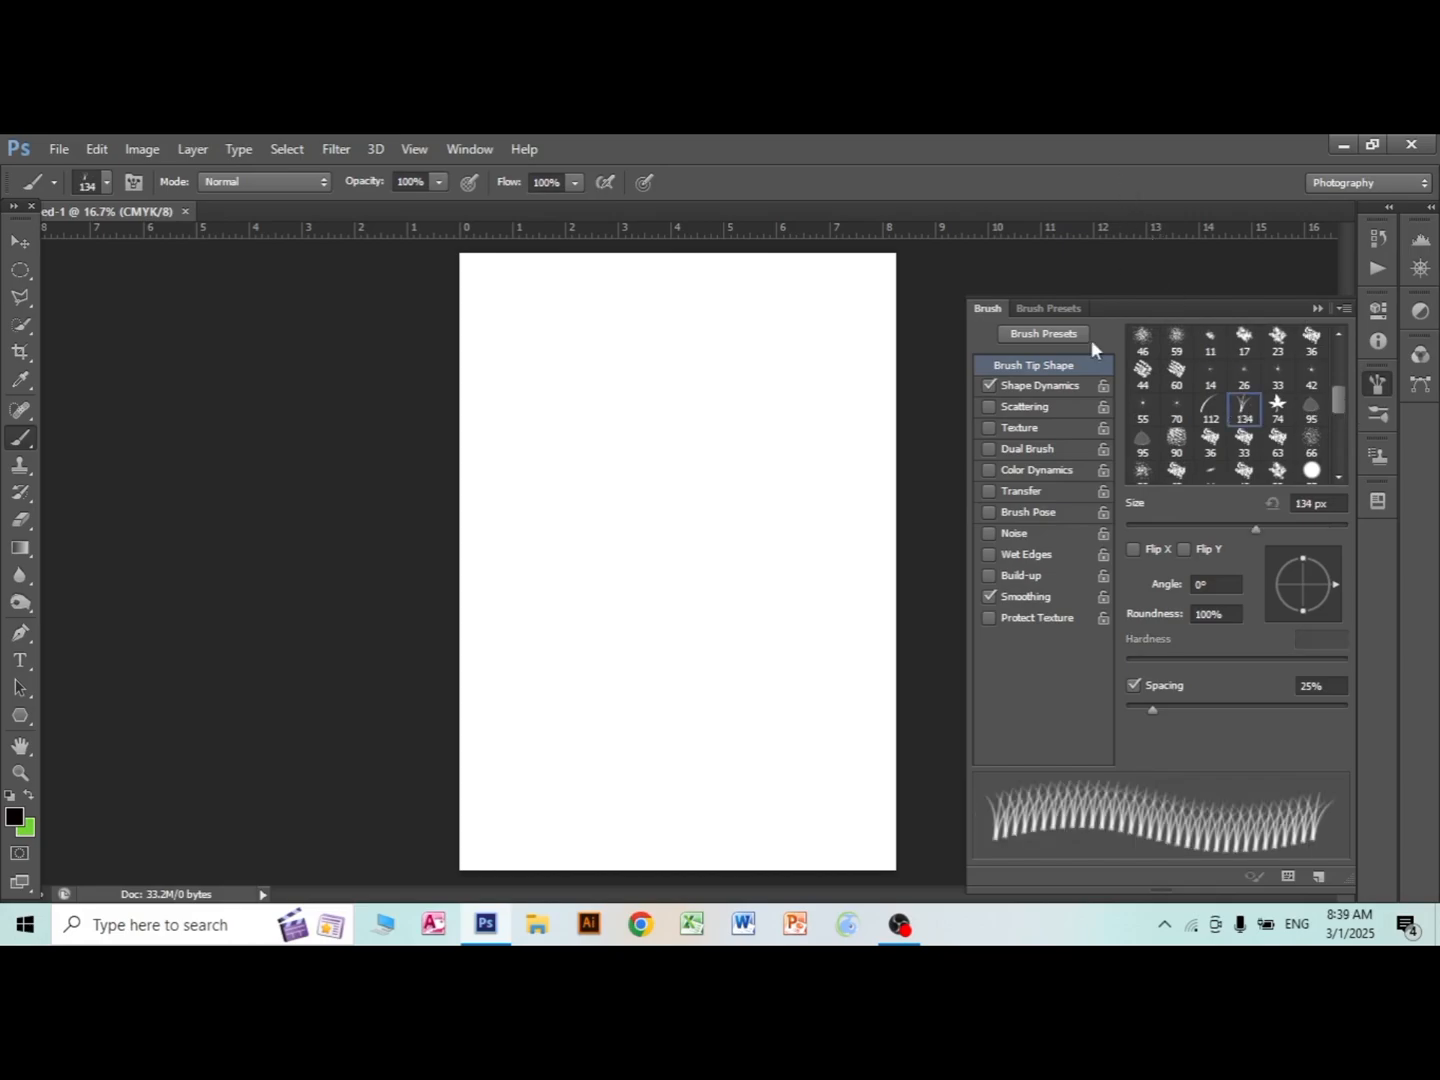
# Set the foreground color to bright red, f70f0f.
pyautogui.click(14, 818)
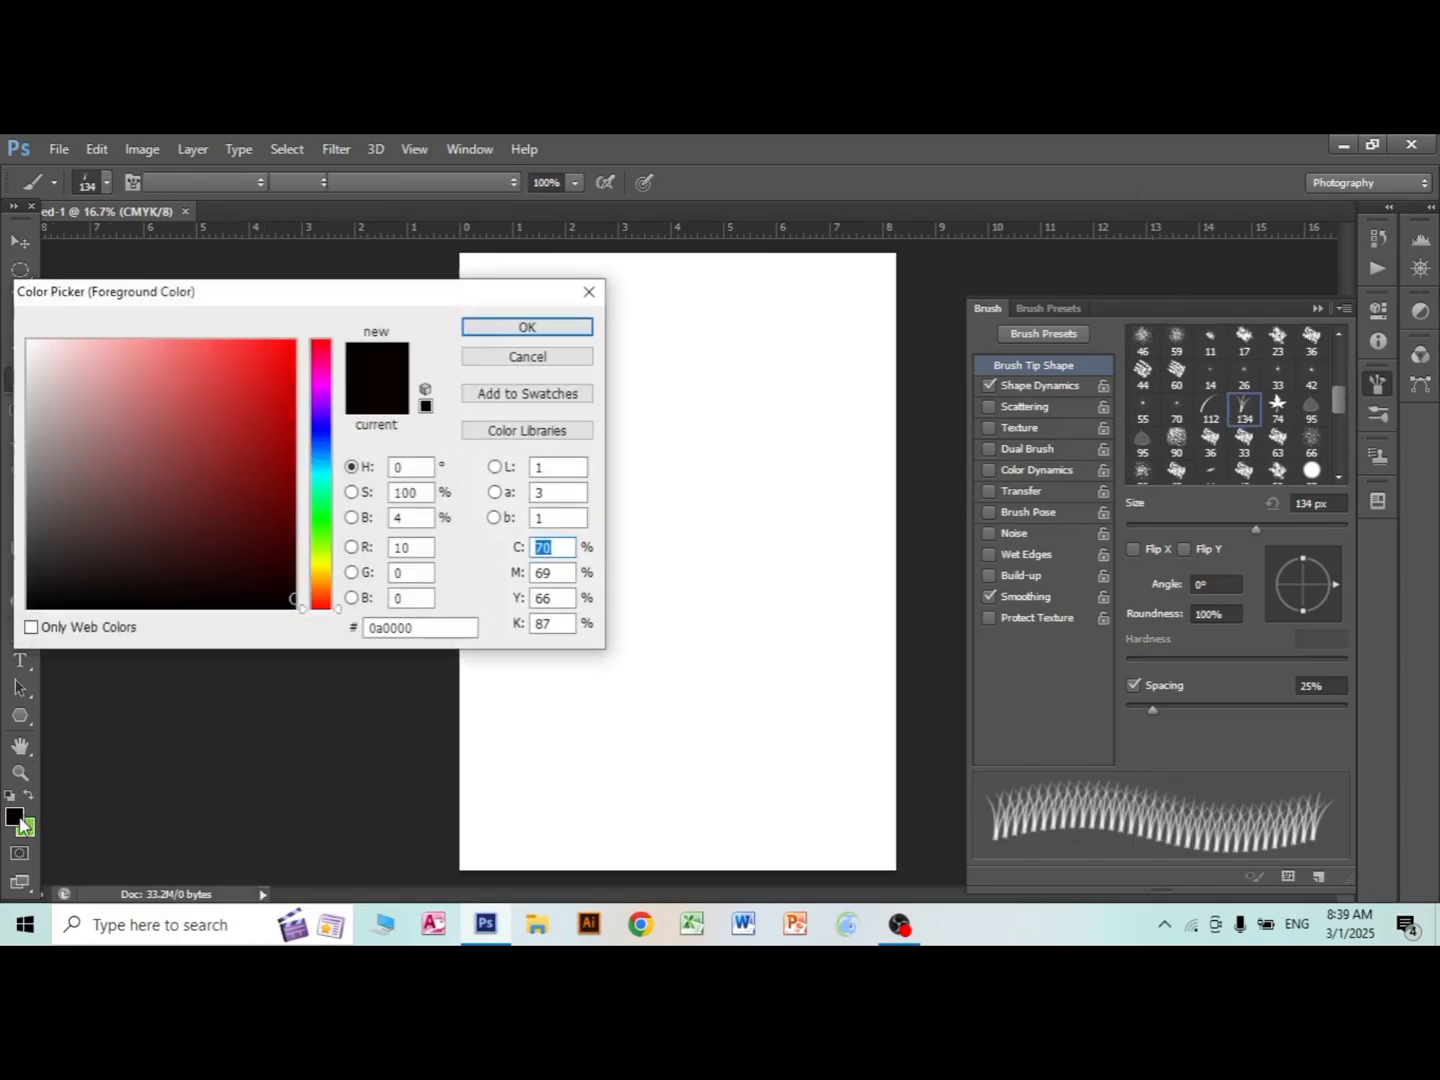
pyautogui.click(280, 347)
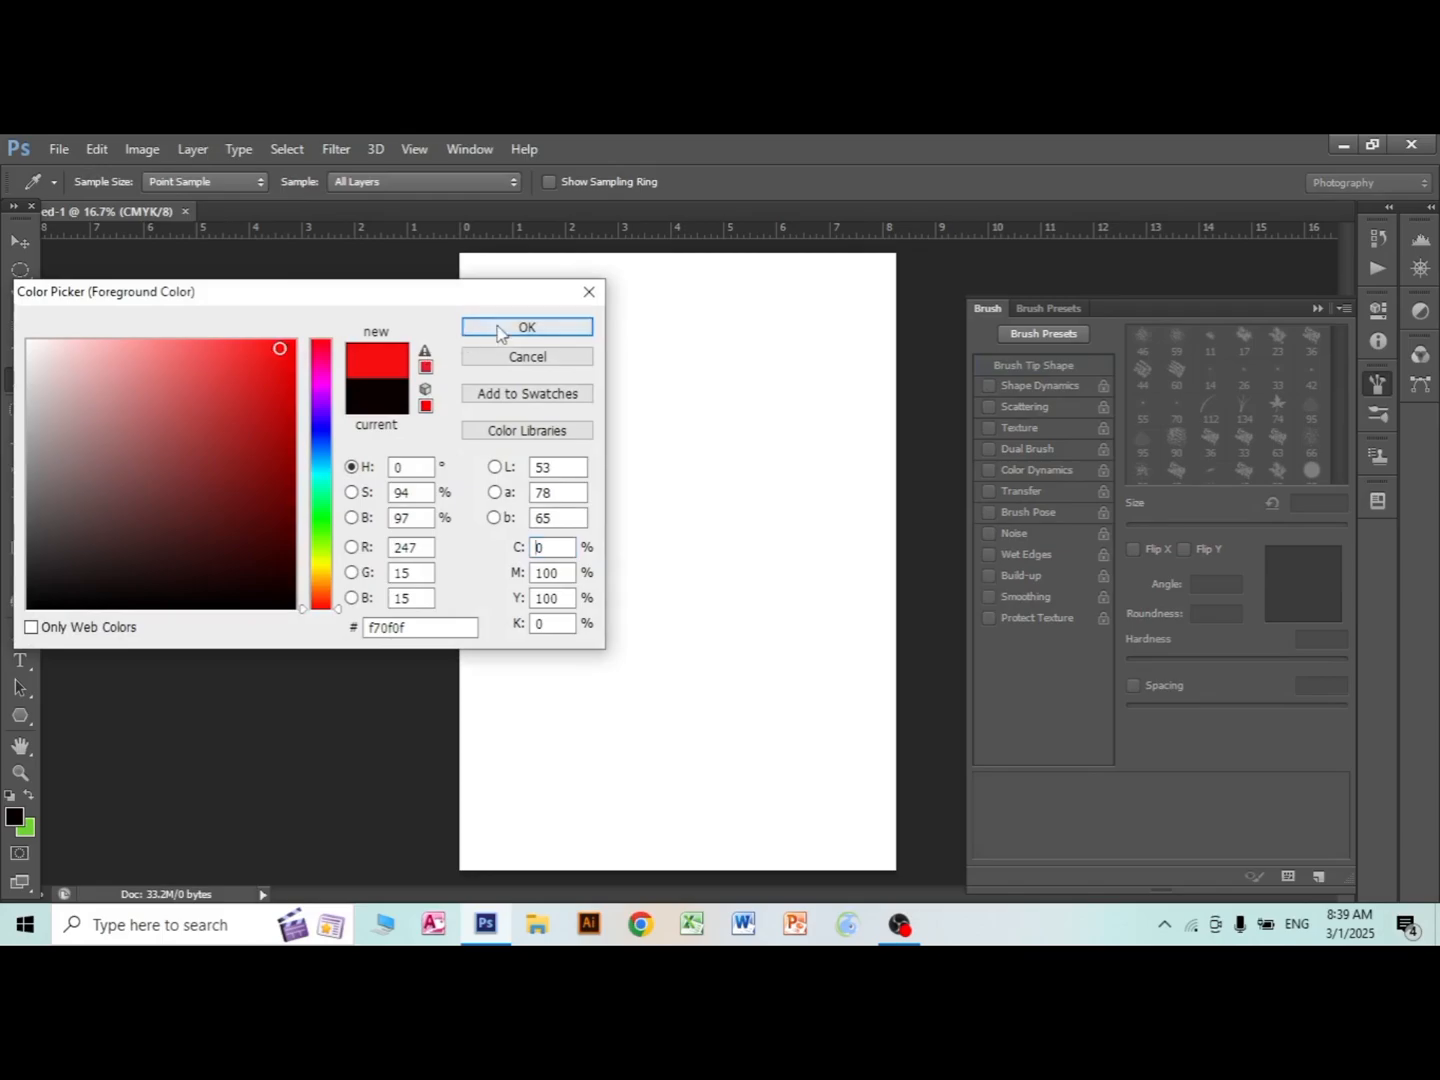
pyautogui.click(527, 328)
# Set the brush size to 246 px and paint a grass stroke about 5 inches long across the lower part of the page.
pyautogui.click(104, 183)
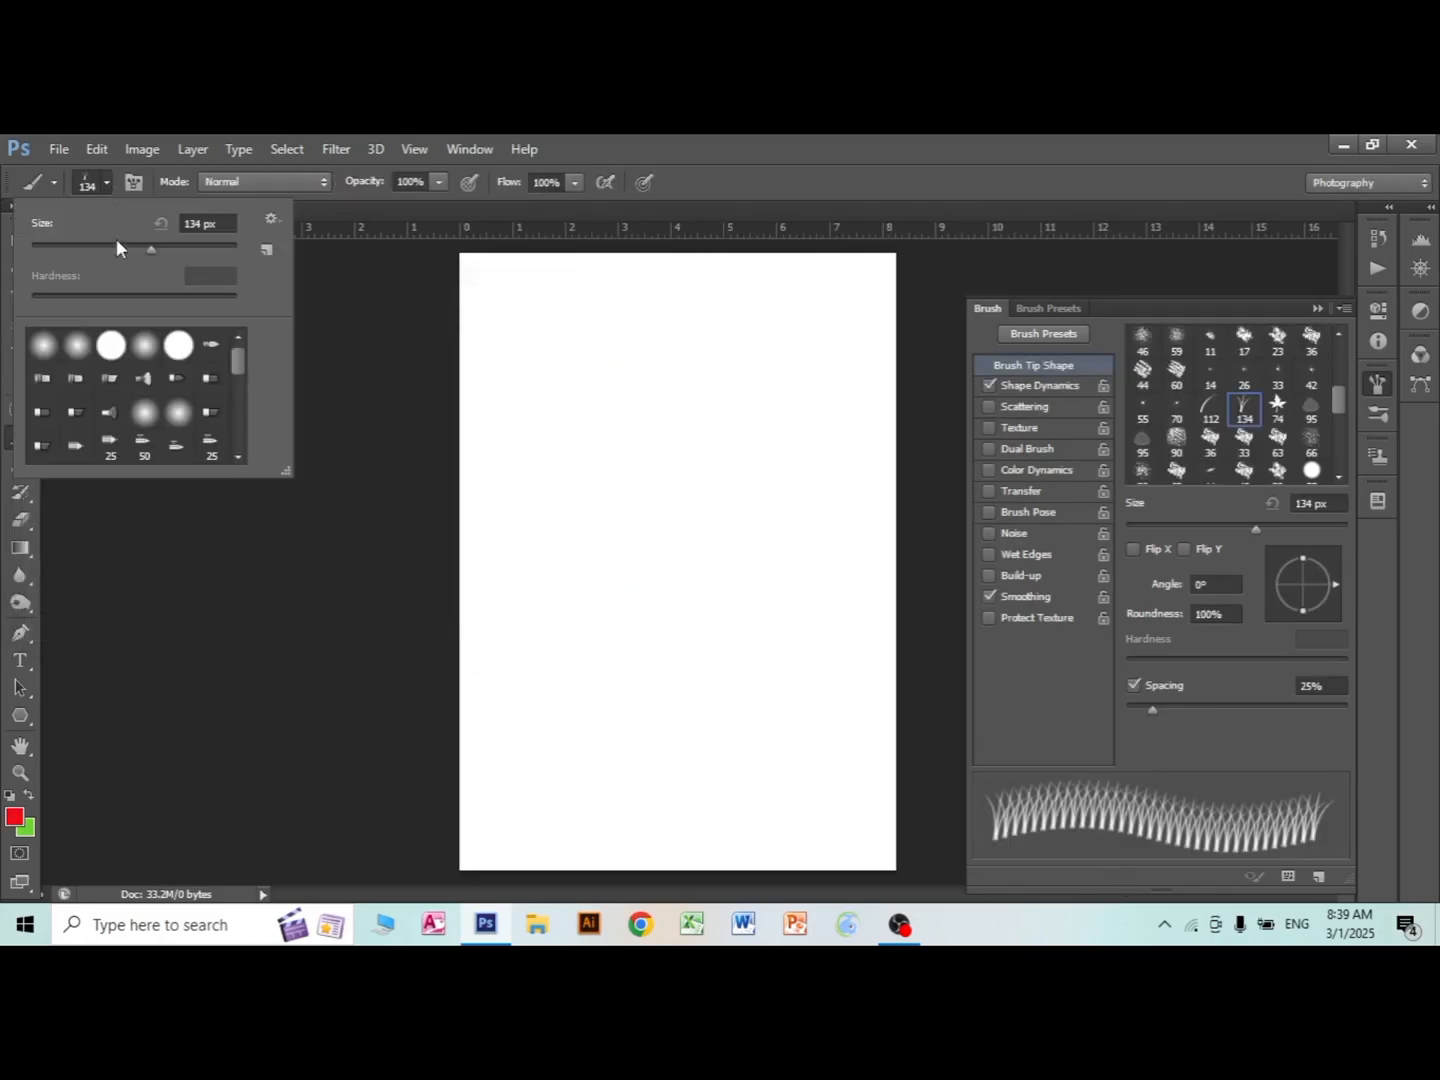
pyautogui.moveTo(152, 250); pyautogui.dragTo(148, 250)
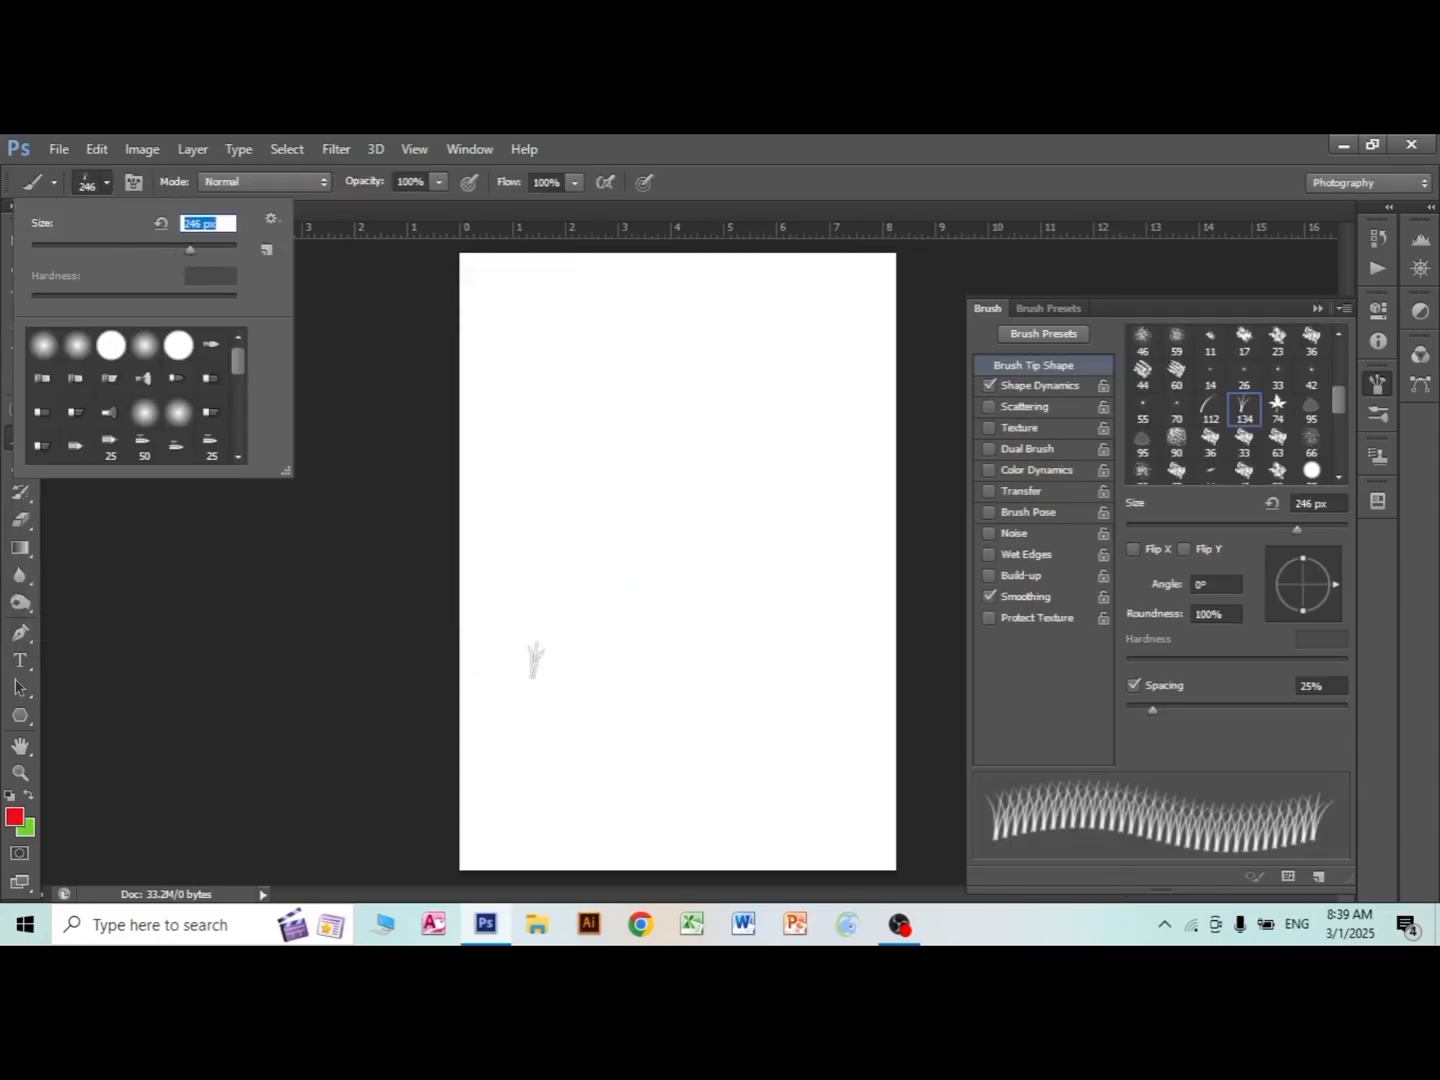
pyautogui.click(525, 762)
pyautogui.moveTo(528, 746); pyautogui.dragTo(796, 765)
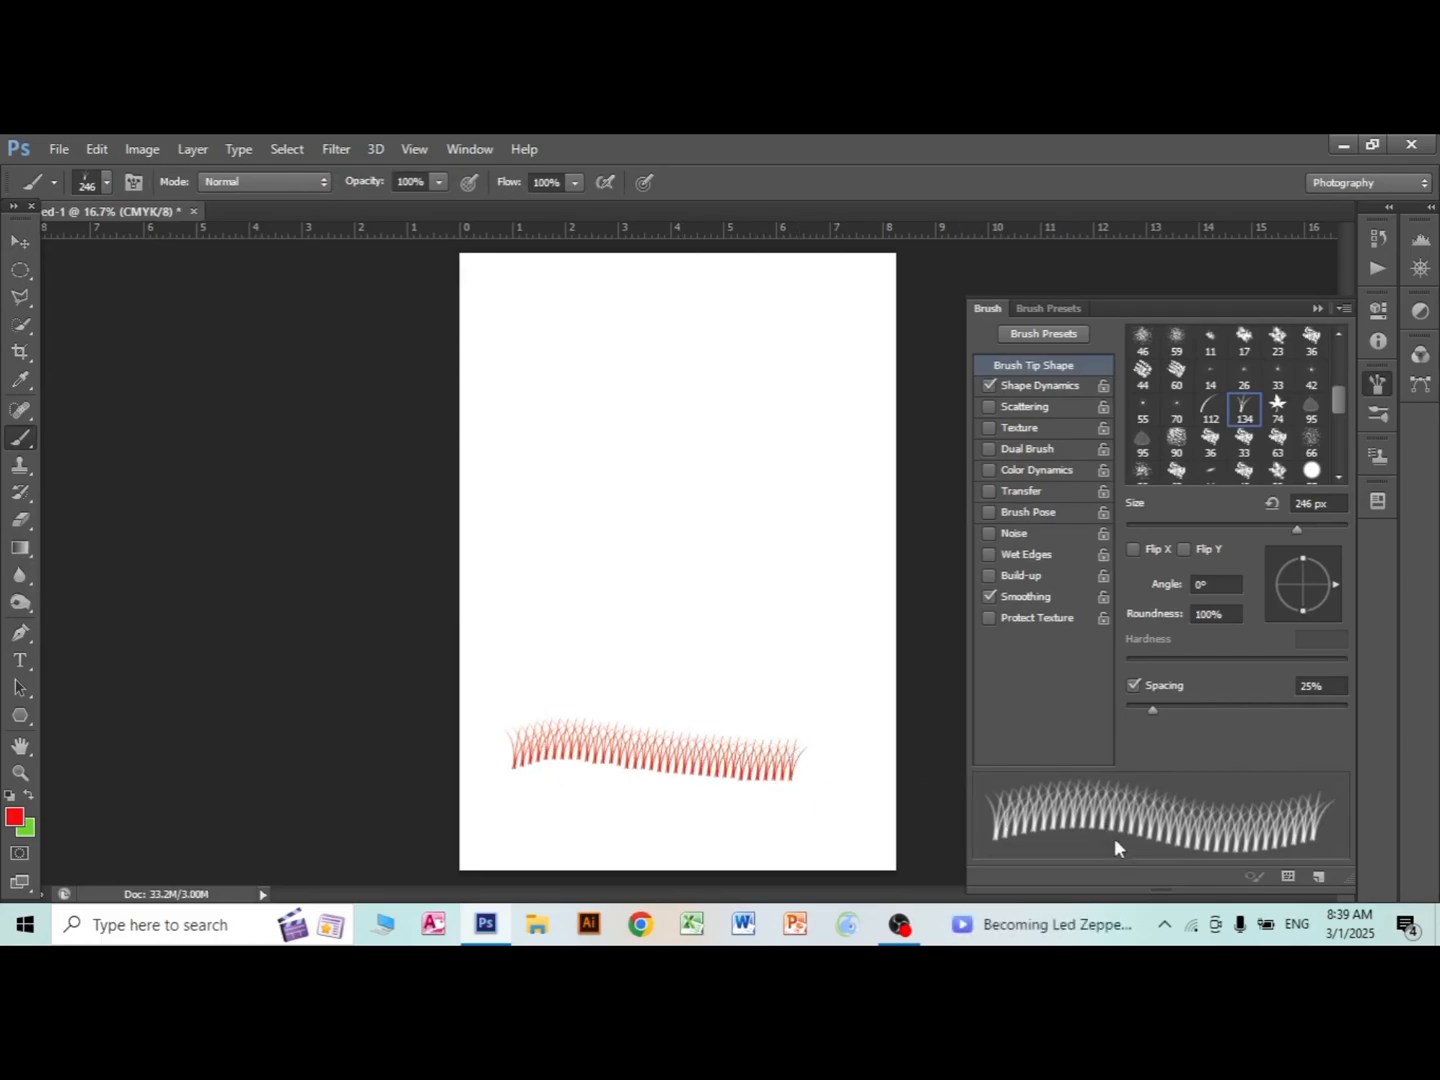
# Set Shape Dynamics to 9% size jitter, 27% minimum diameter and 17% angle jitter, and paint a stroke above the first one.
pyautogui.click(1038, 386)
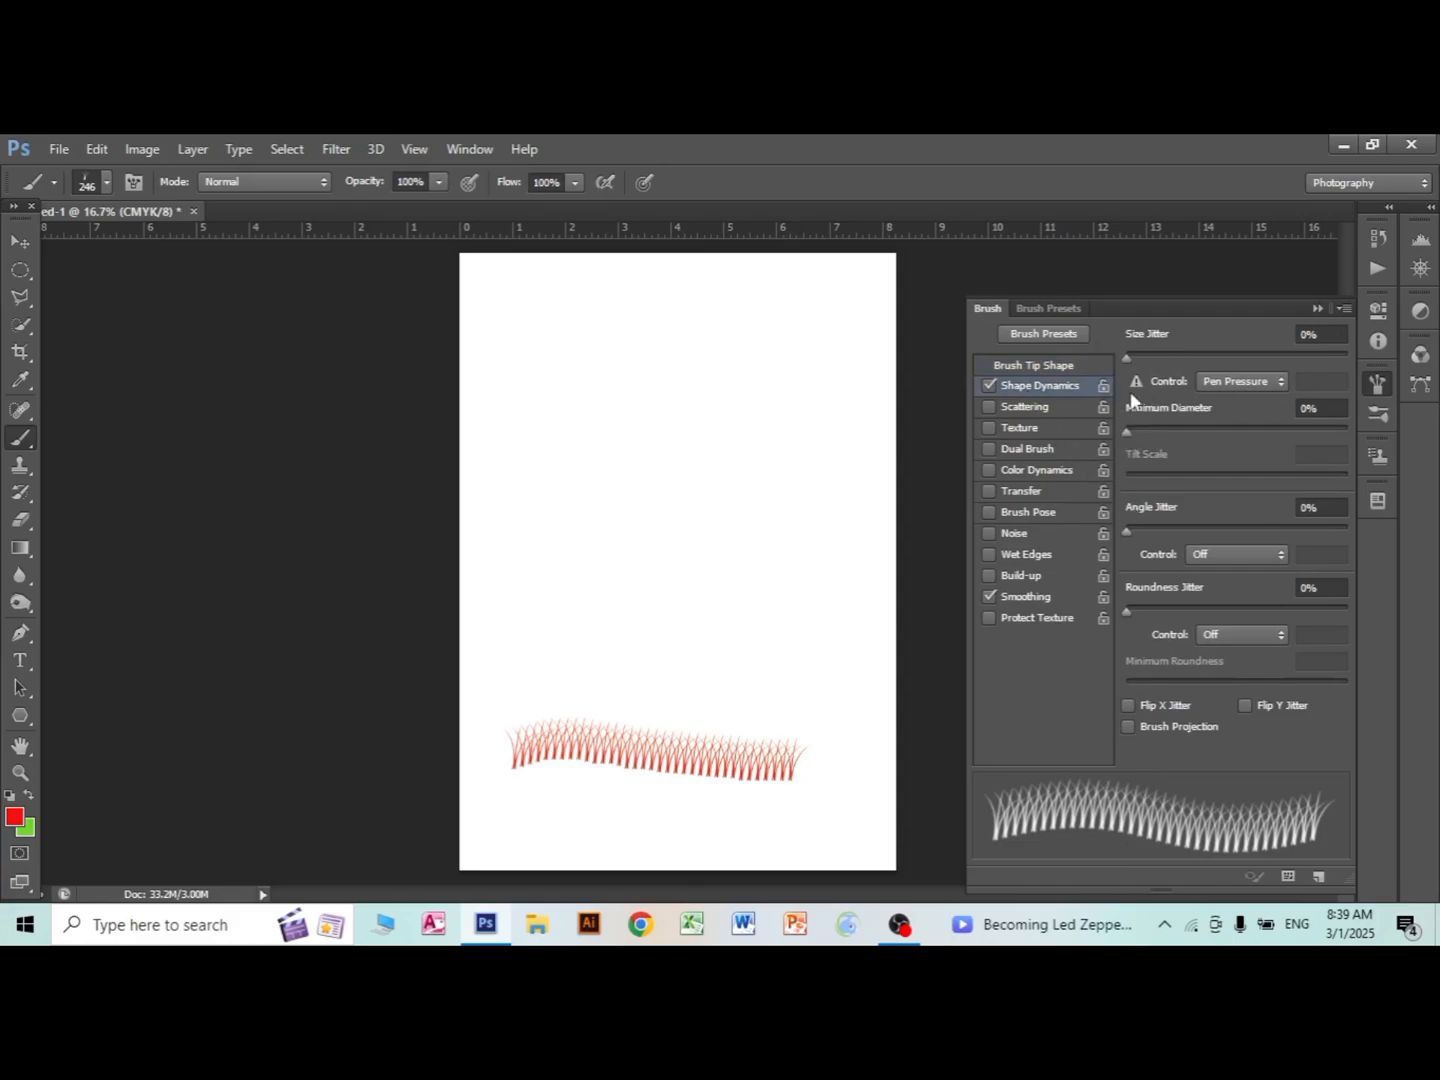
pyautogui.moveTo(1123, 354)
pyautogui.mouseDown()
pyautogui.moveTo(1169, 353)
pyautogui.moveTo(1146, 357)
pyautogui.mouseUp()
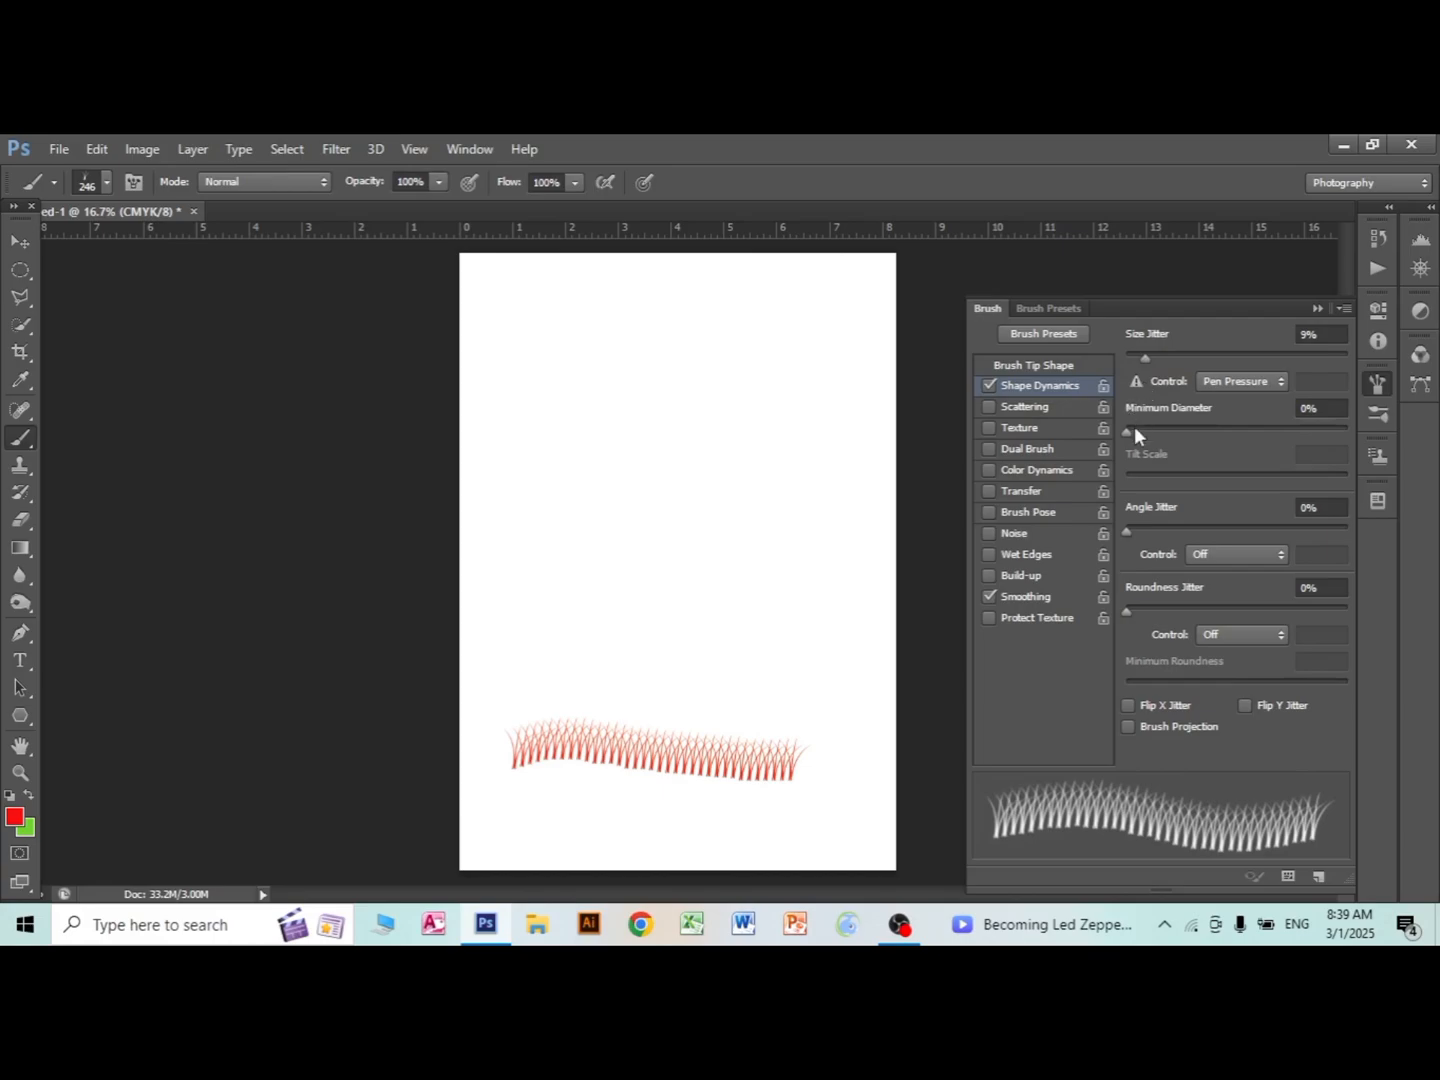
pyautogui.moveTo(1128, 433)
pyautogui.mouseDown()
pyautogui.moveTo(1207, 428)
pyautogui.moveTo(1186, 447)
pyautogui.mouseUp()
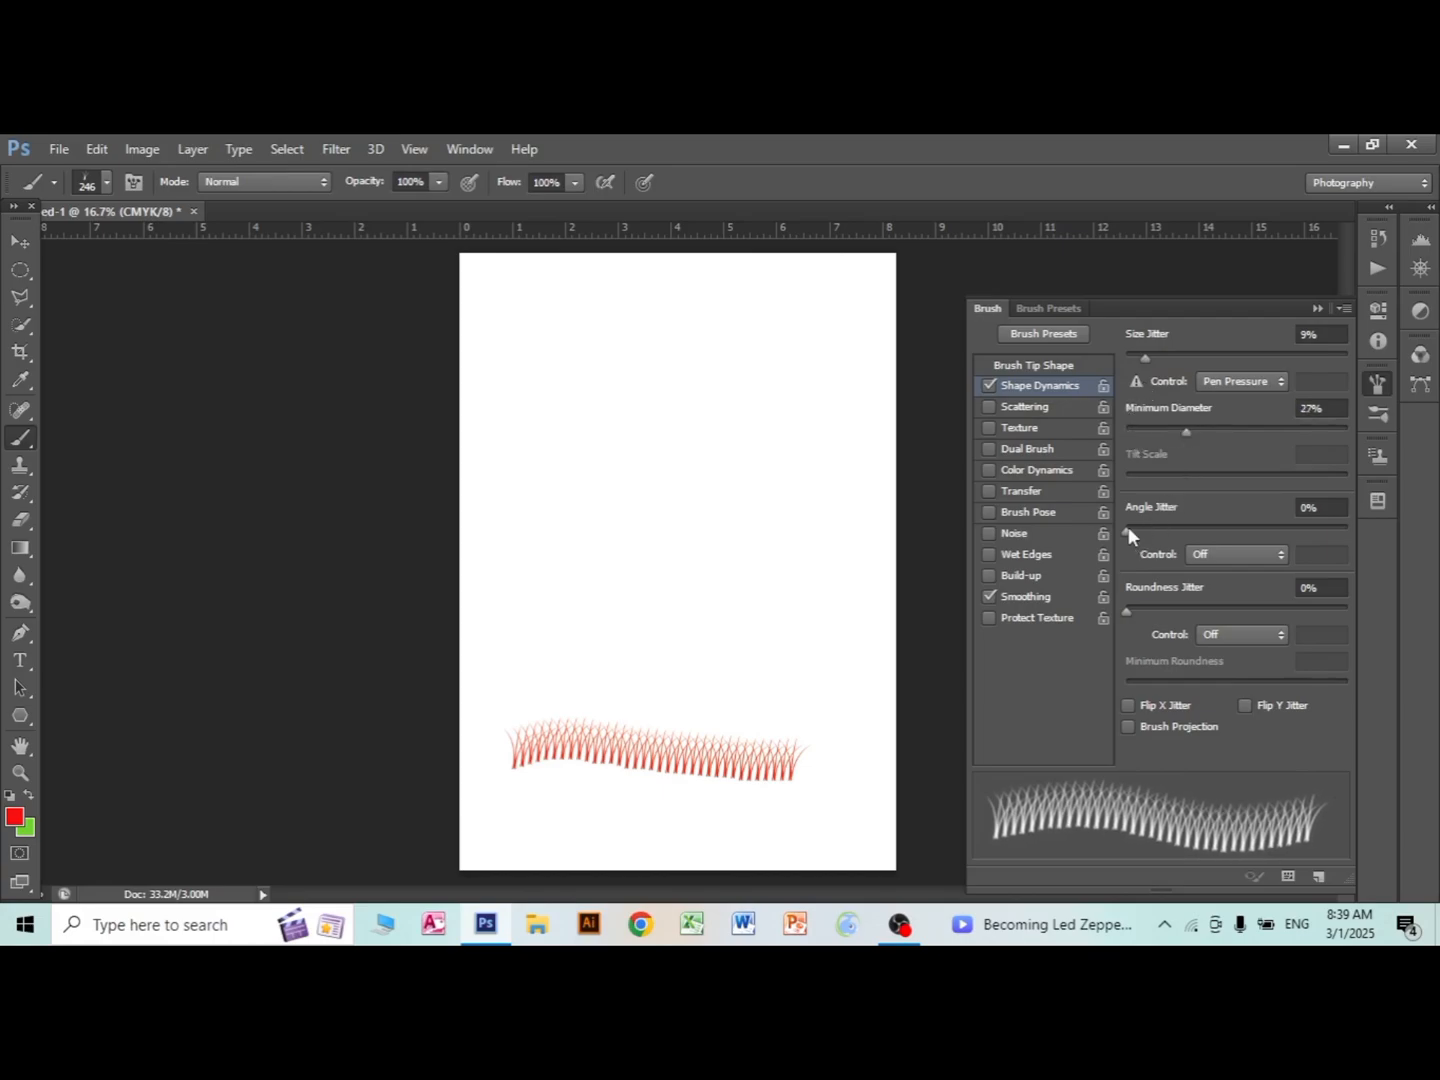
pyautogui.moveTo(1128, 527); pyautogui.dragTo(1164, 520)
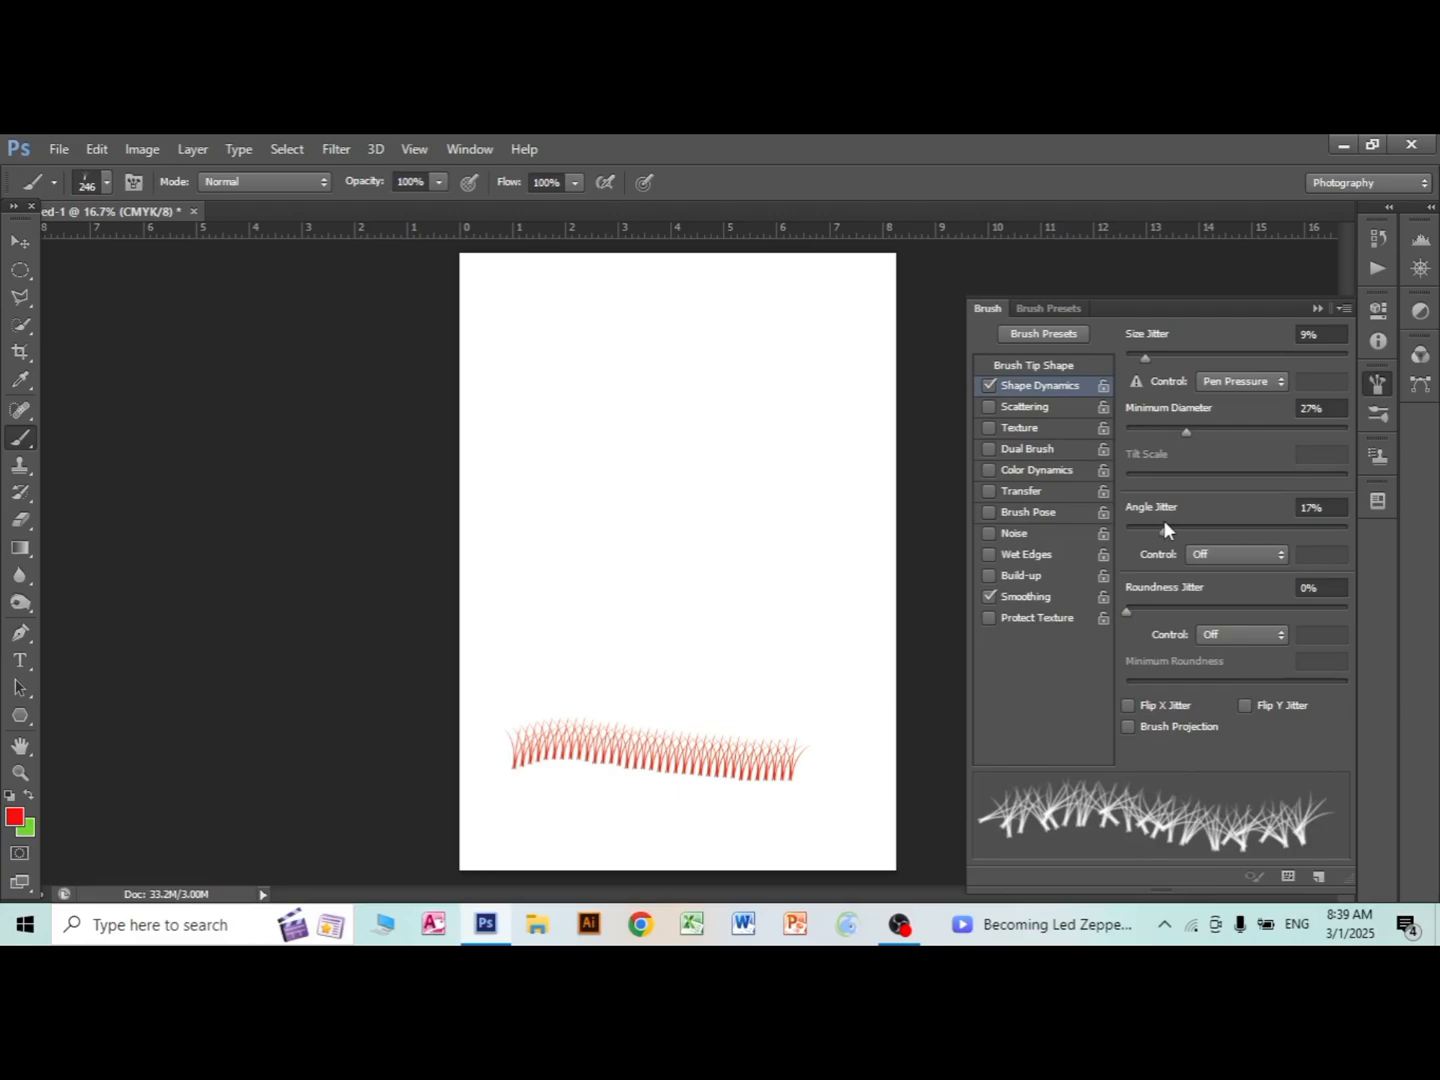
pyautogui.moveTo(540, 660); pyautogui.dragTo(751, 661)
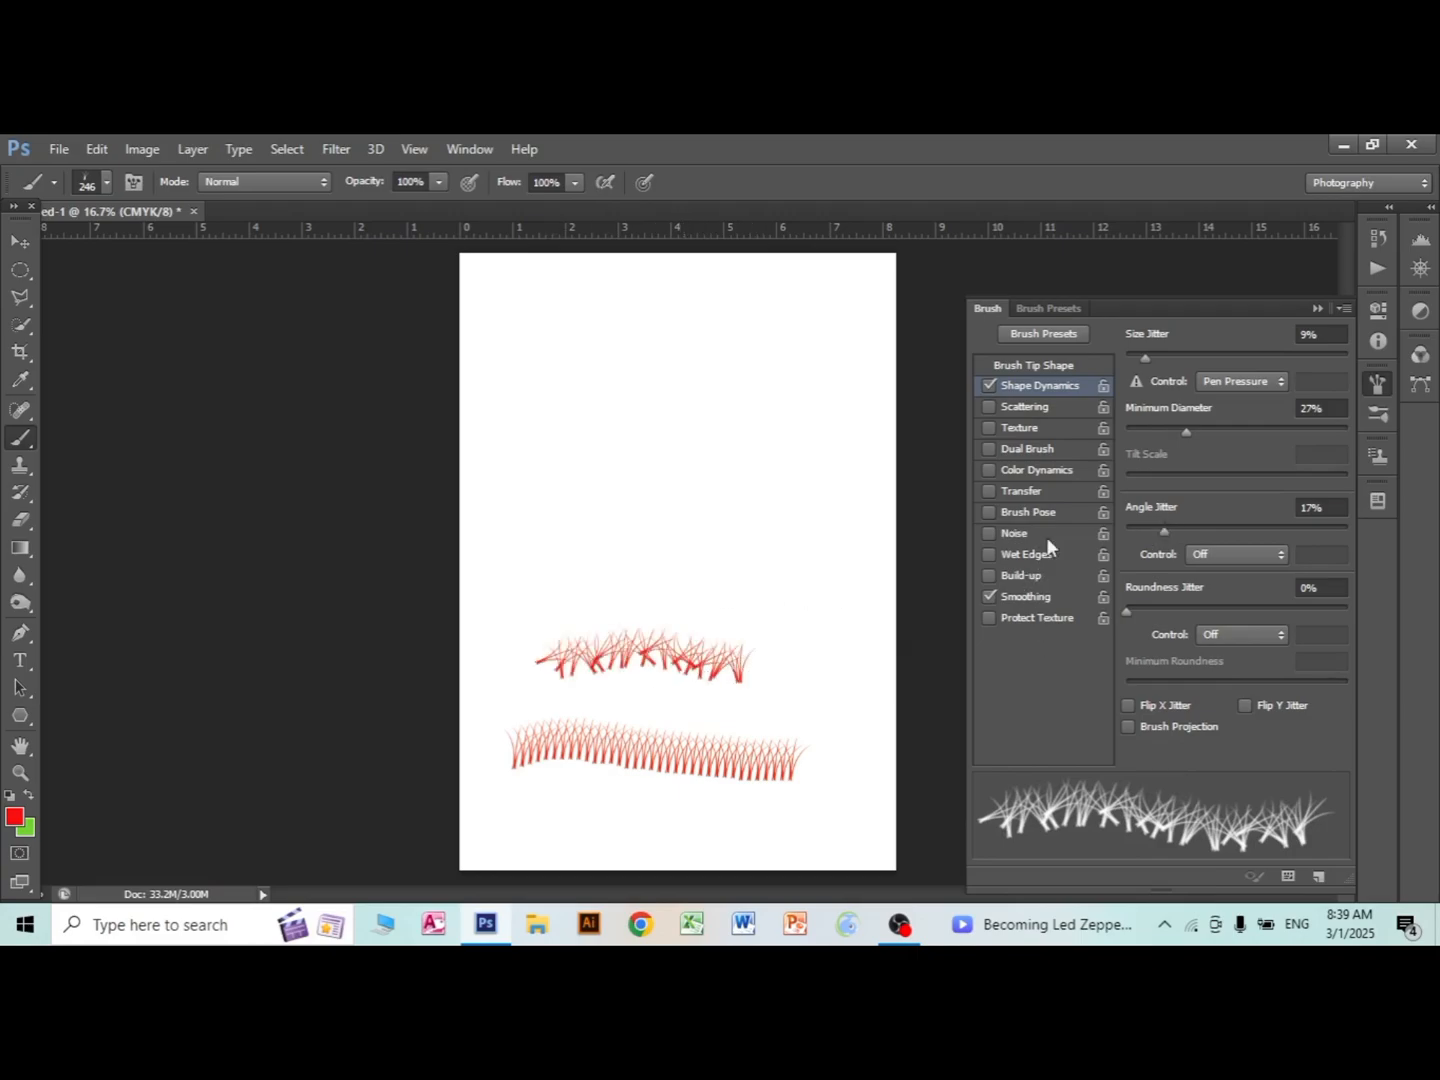
# Set the brush's angle jitter to 0% and enable Scattering with scatter at 176%.
pyautogui.moveTo(1168, 526); pyautogui.dragTo(1127, 530)
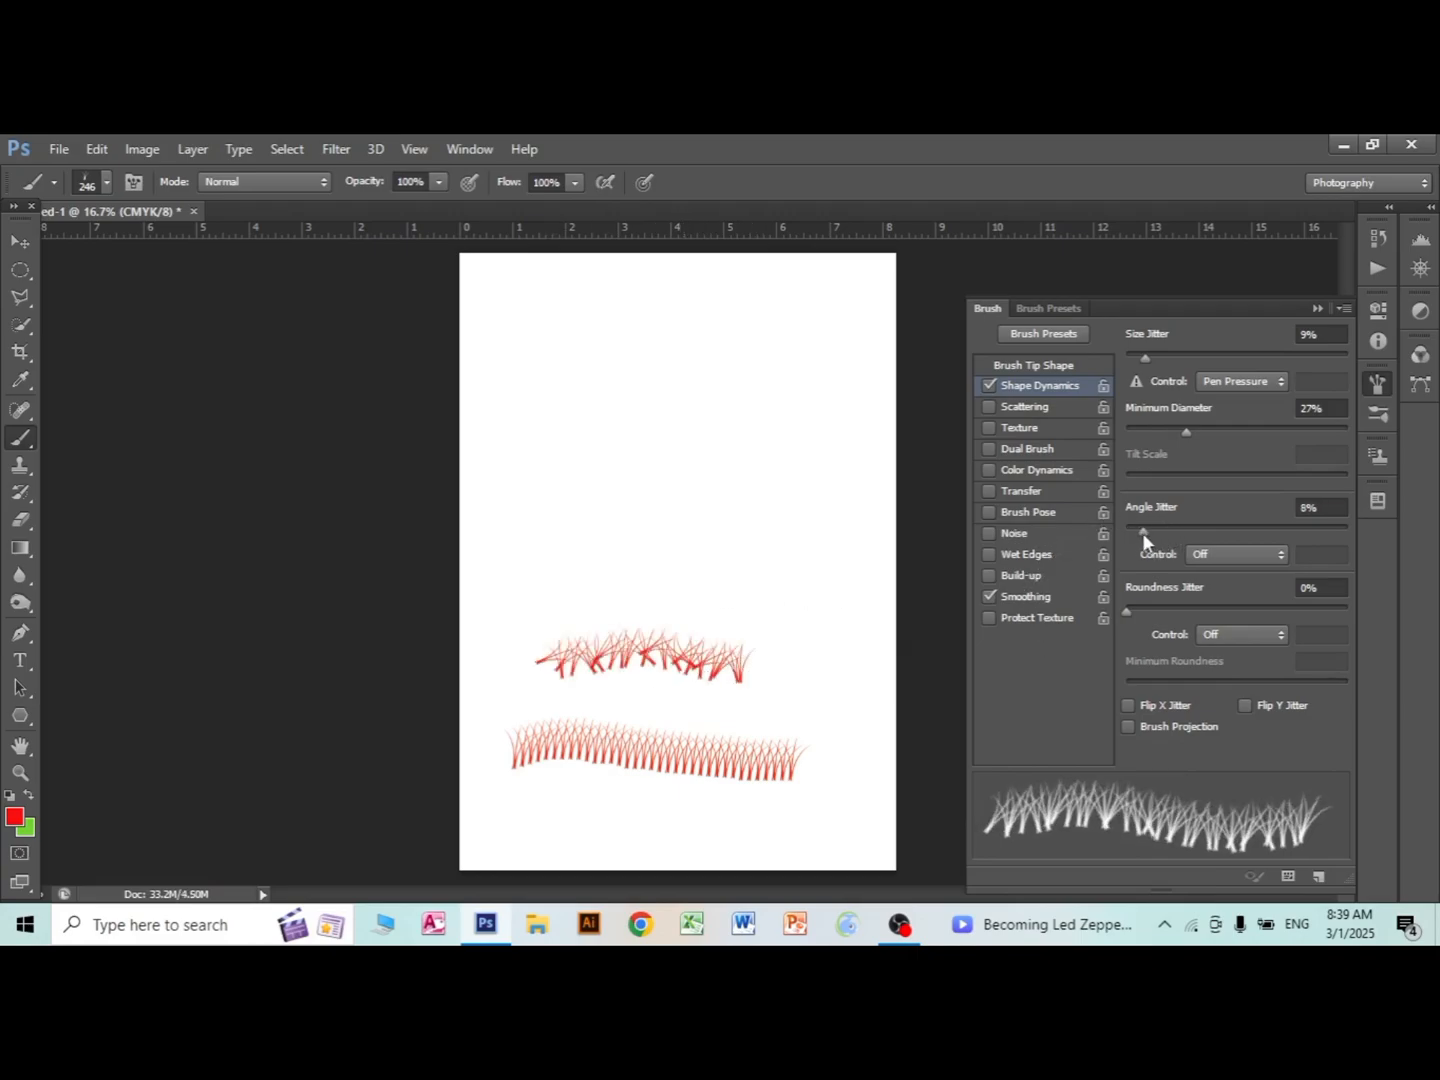
pyautogui.moveTo(1129, 607)
pyautogui.mouseDown()
pyautogui.moveTo(1143, 604)
pyautogui.moveTo(1110, 611)
pyautogui.mouseUp()
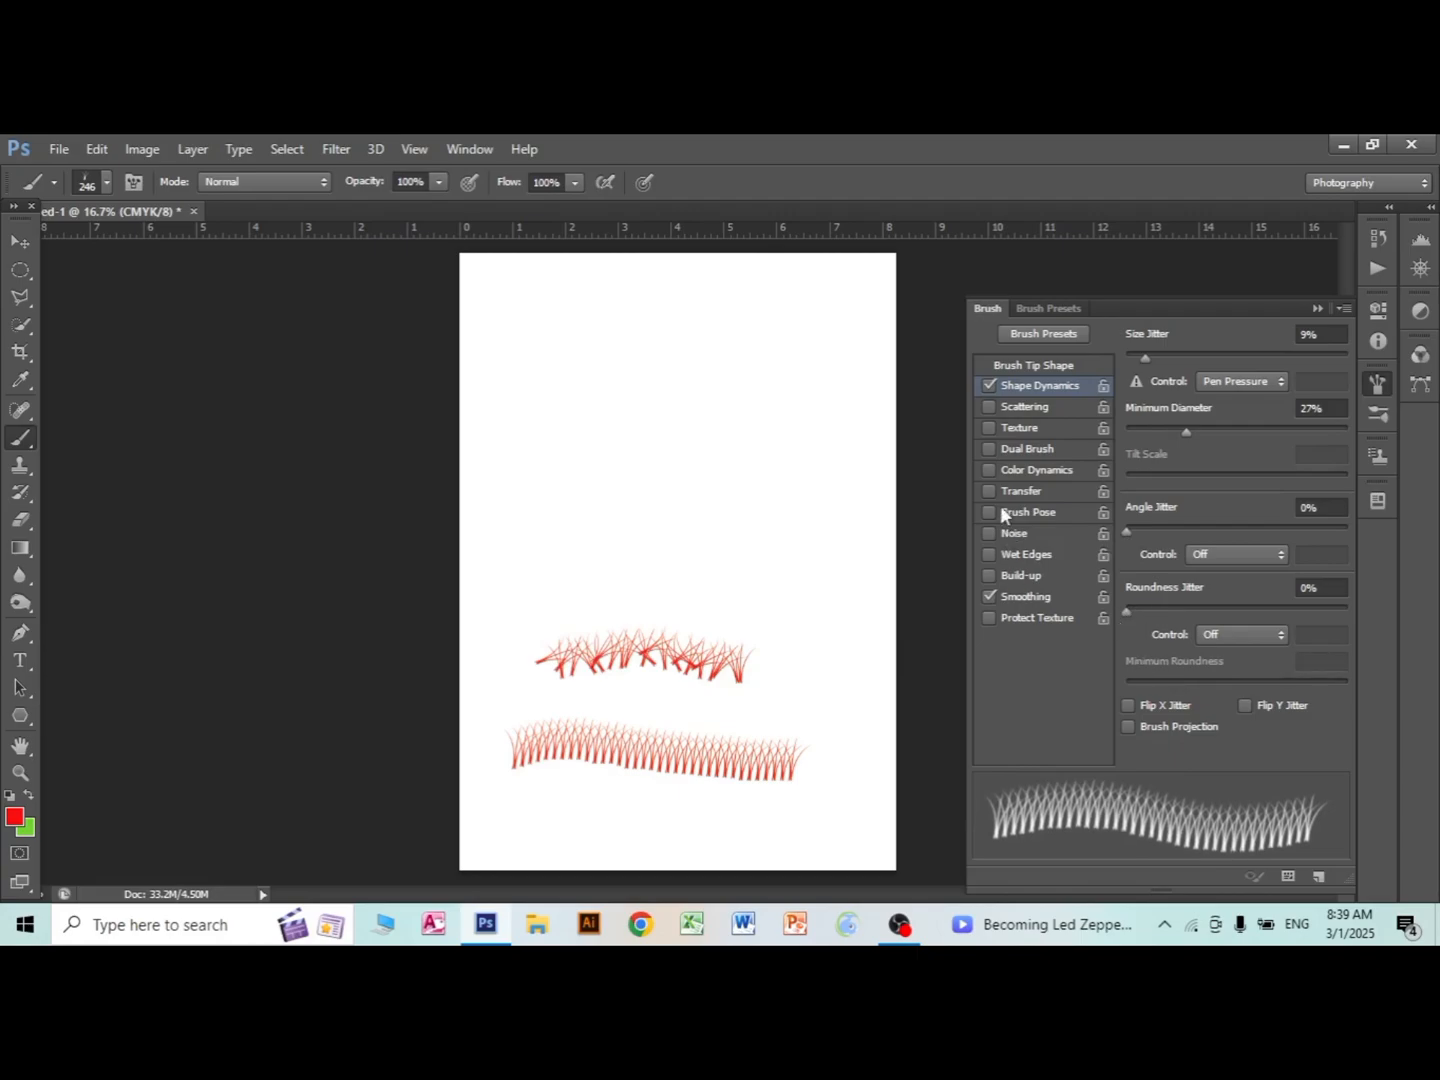
pyautogui.click(1012, 410)
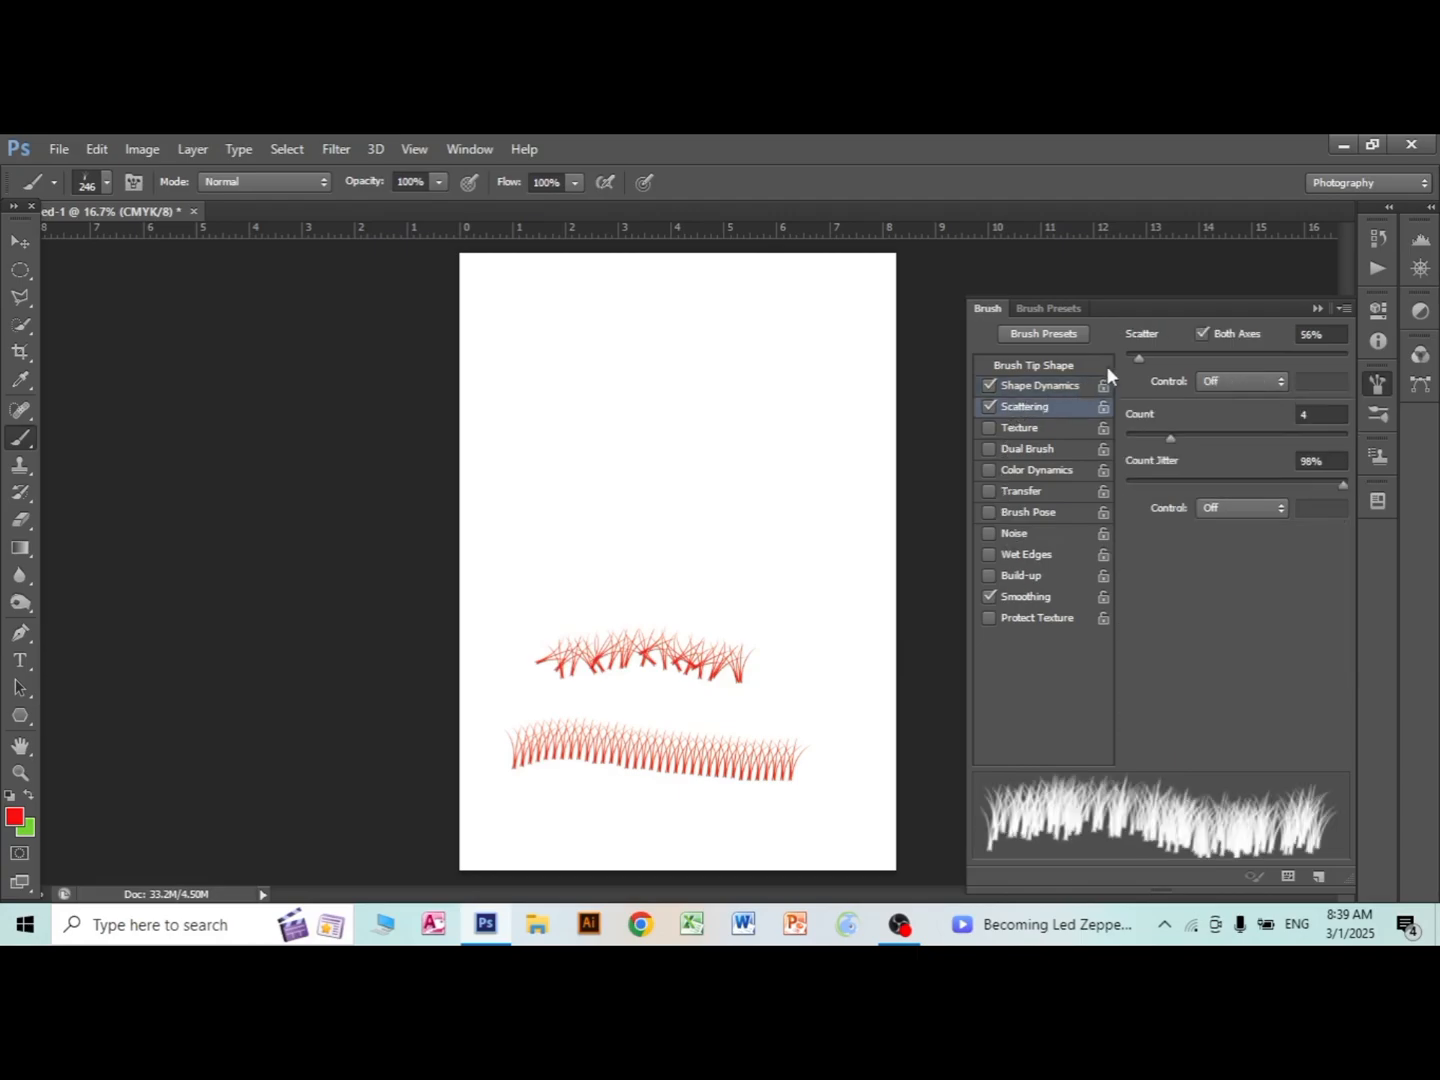
pyautogui.moveTo(1139, 359); pyautogui.dragTo(1166, 360)
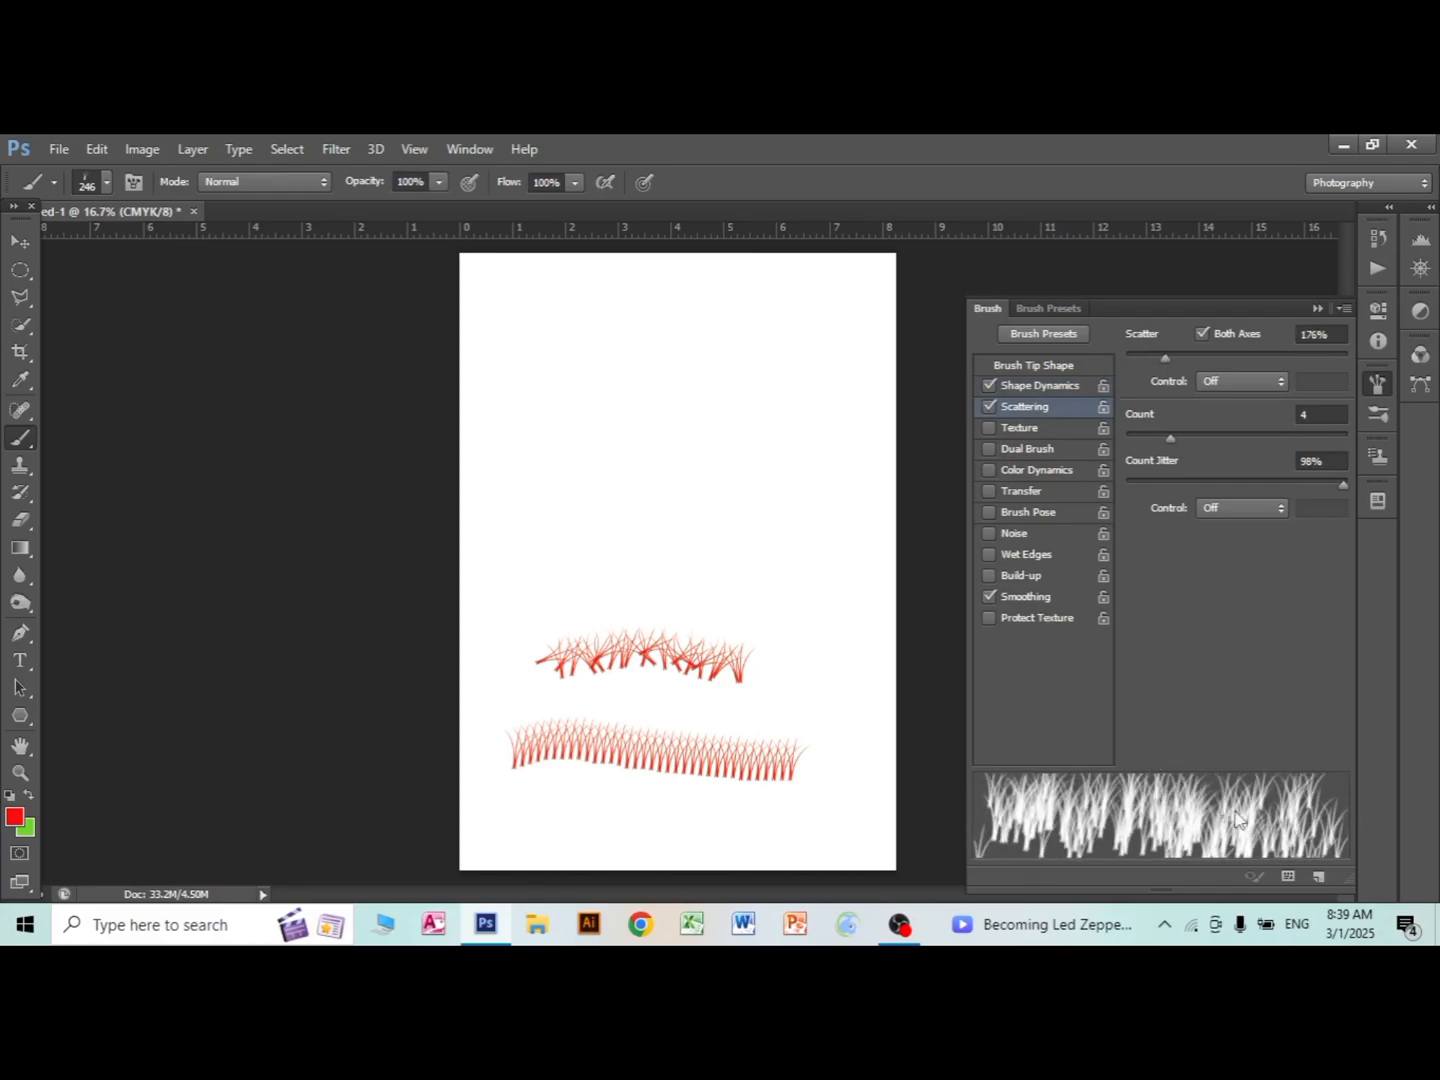
# Paint a dense scattered grass band across the middle of the page and stamp three small grass clumps above it.
pyautogui.moveTo(553, 554)
pyautogui.mouseDown()
pyautogui.moveTo(868, 588)
pyautogui.moveTo(590, 595)
pyautogui.mouseUp()
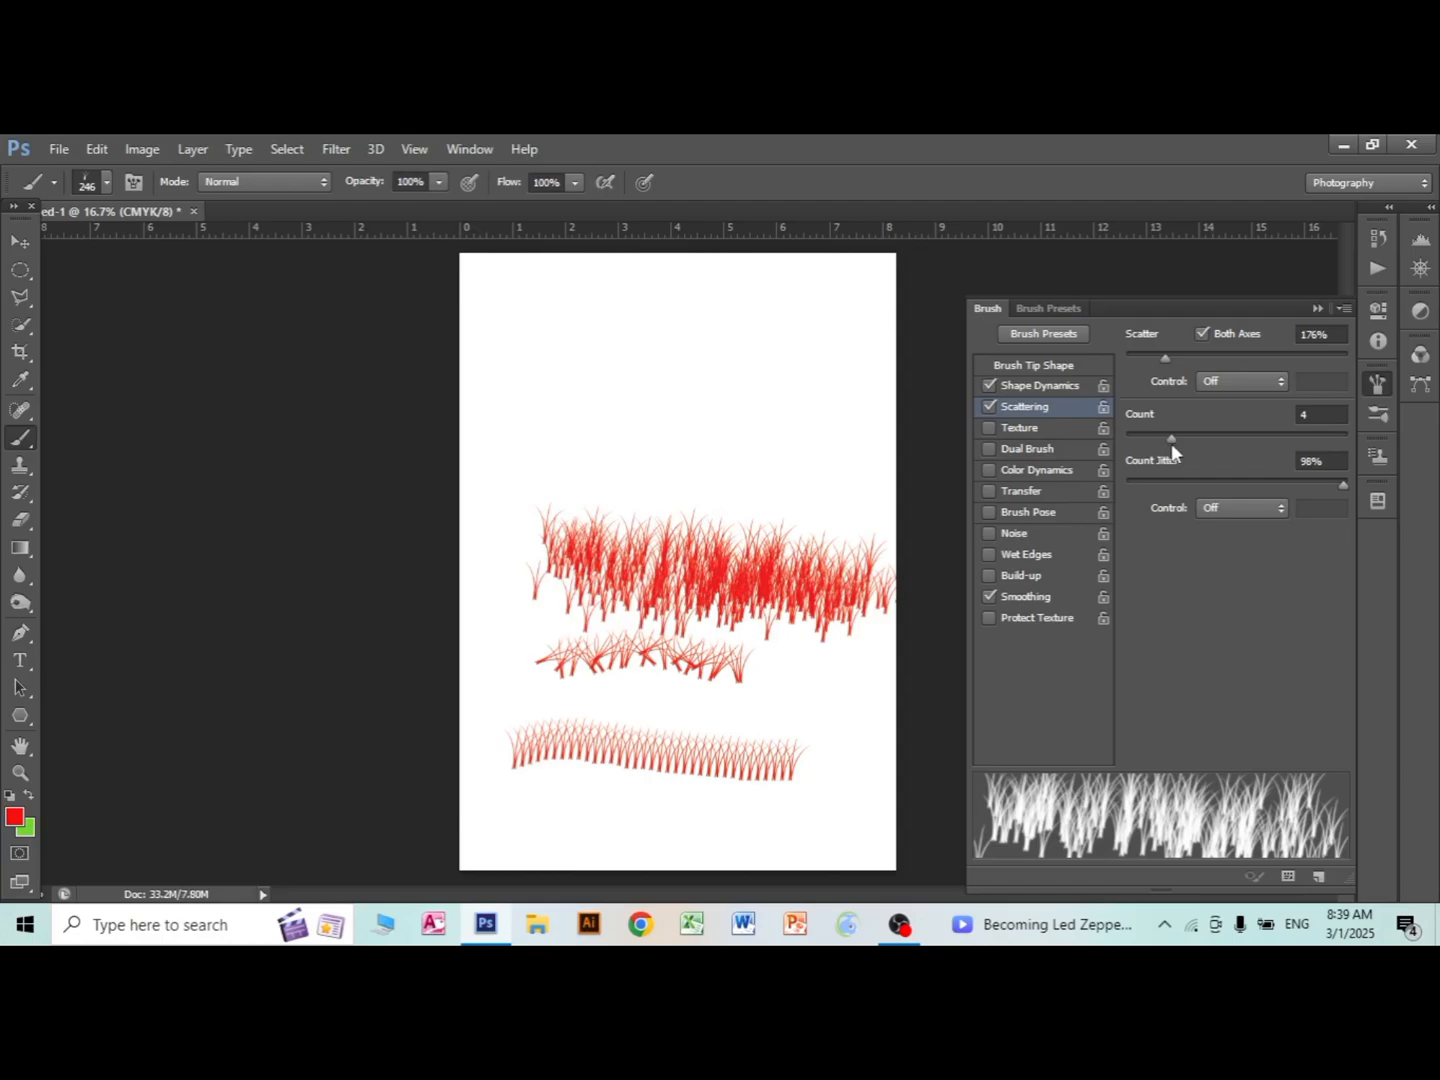
pyautogui.moveTo(1171, 443)
pyautogui.mouseDown()
pyautogui.moveTo(1204, 436)
pyautogui.moveTo(1175, 442)
pyautogui.mouseUp()
pyautogui.click(713, 415)
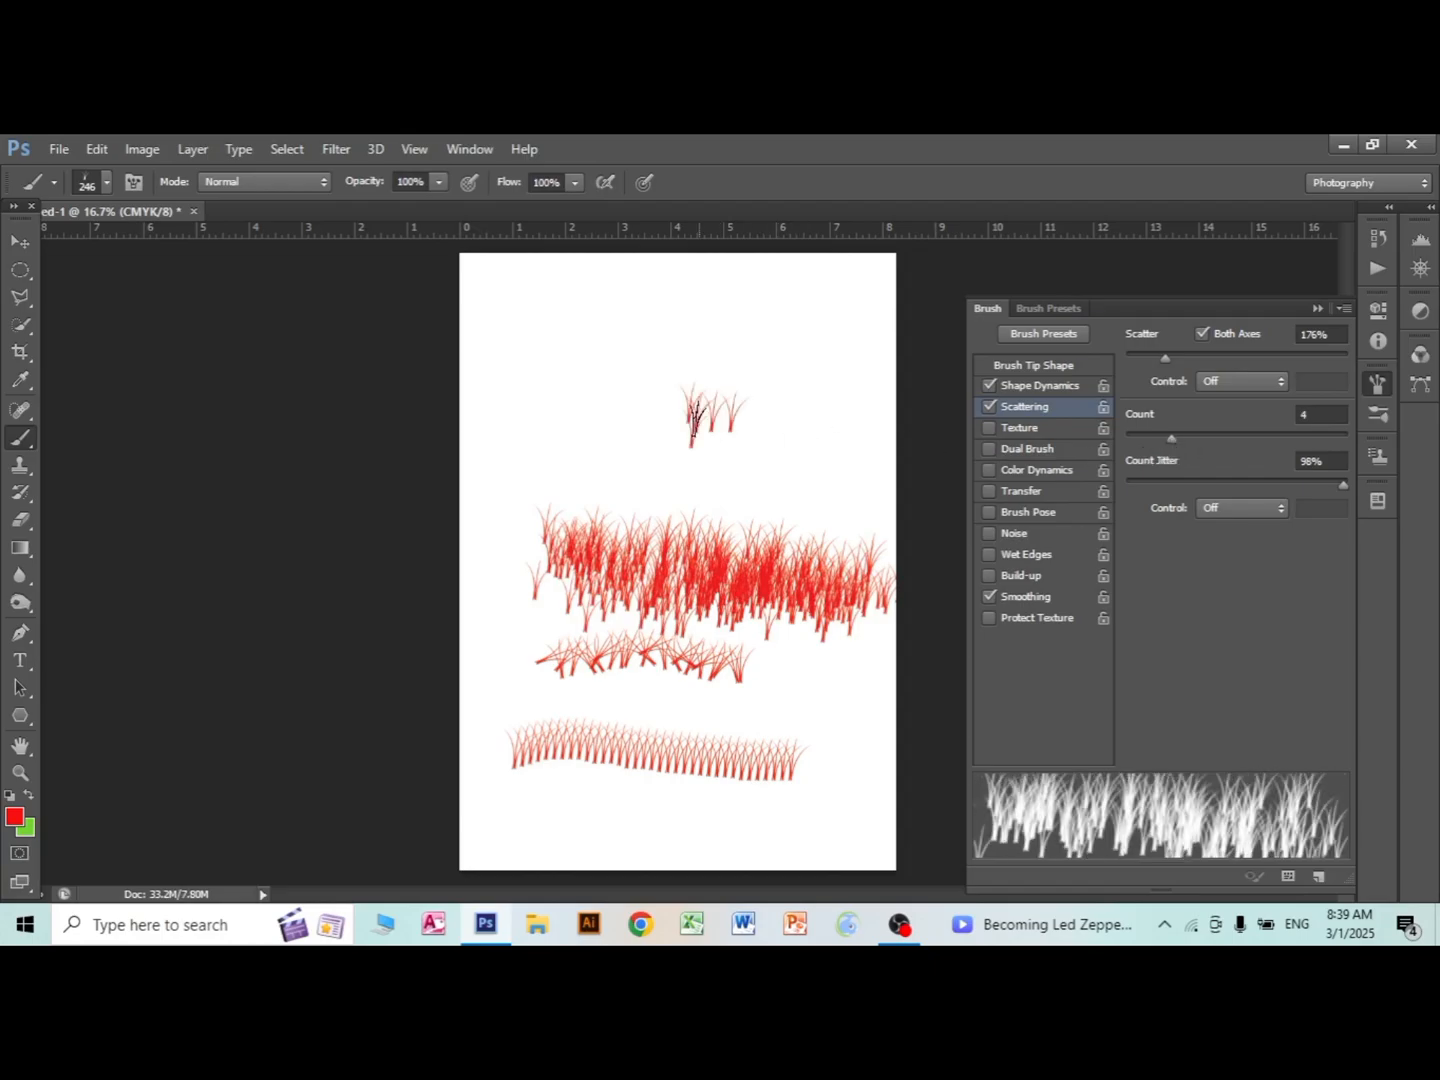
pyautogui.click(786, 445)
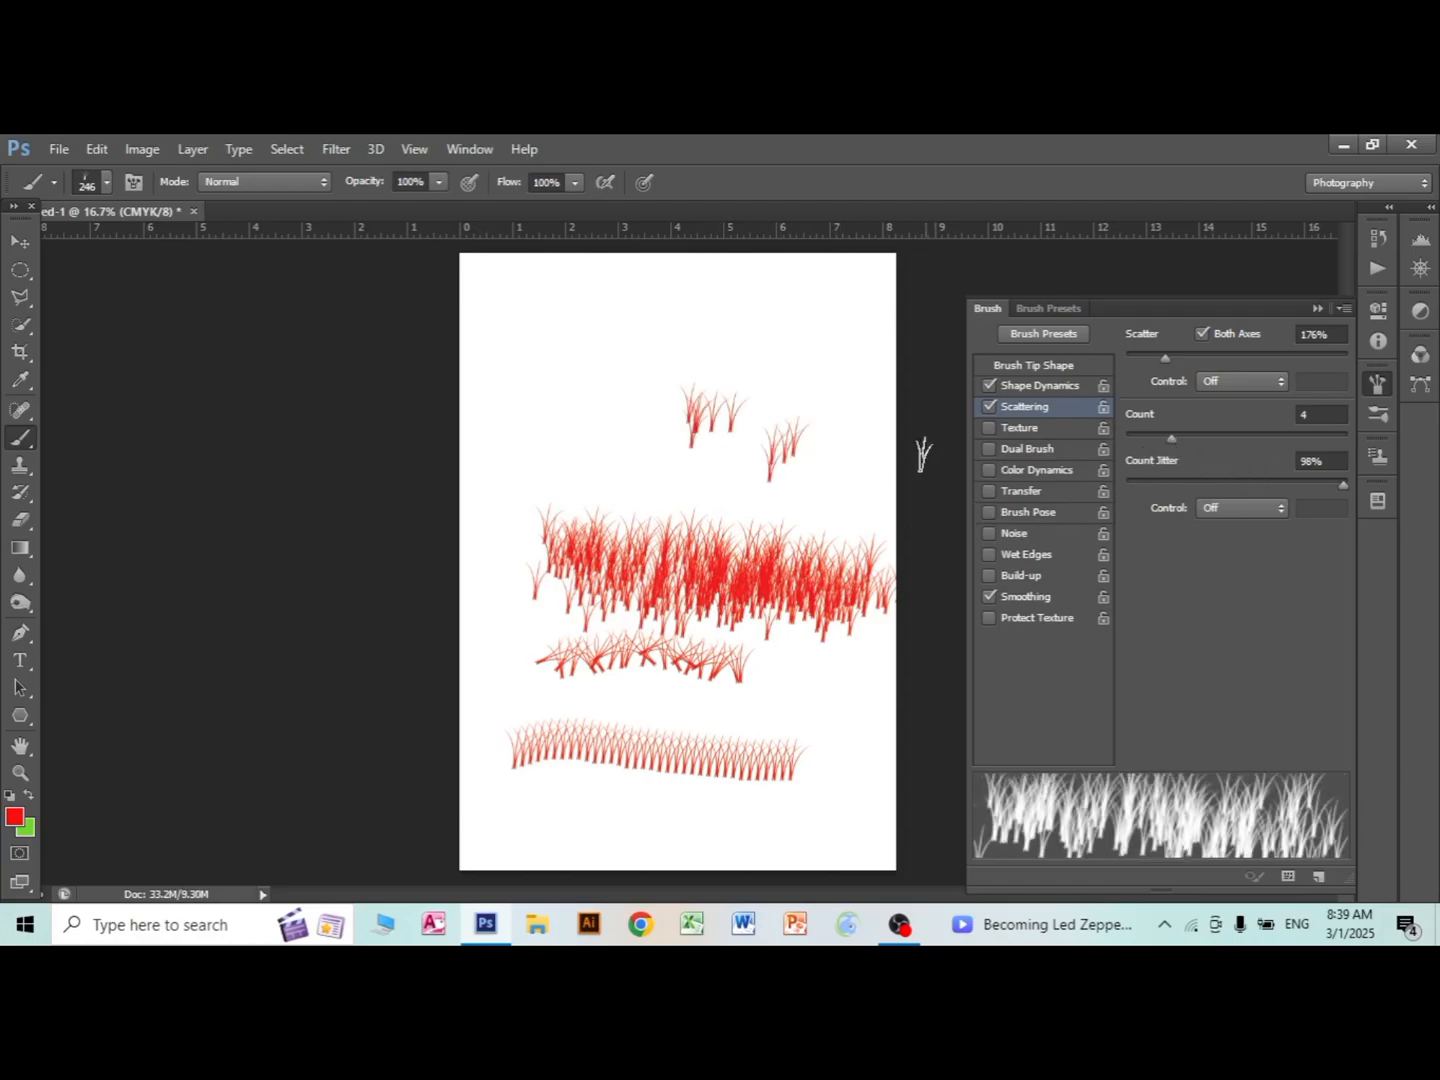
pyautogui.click(815, 463)
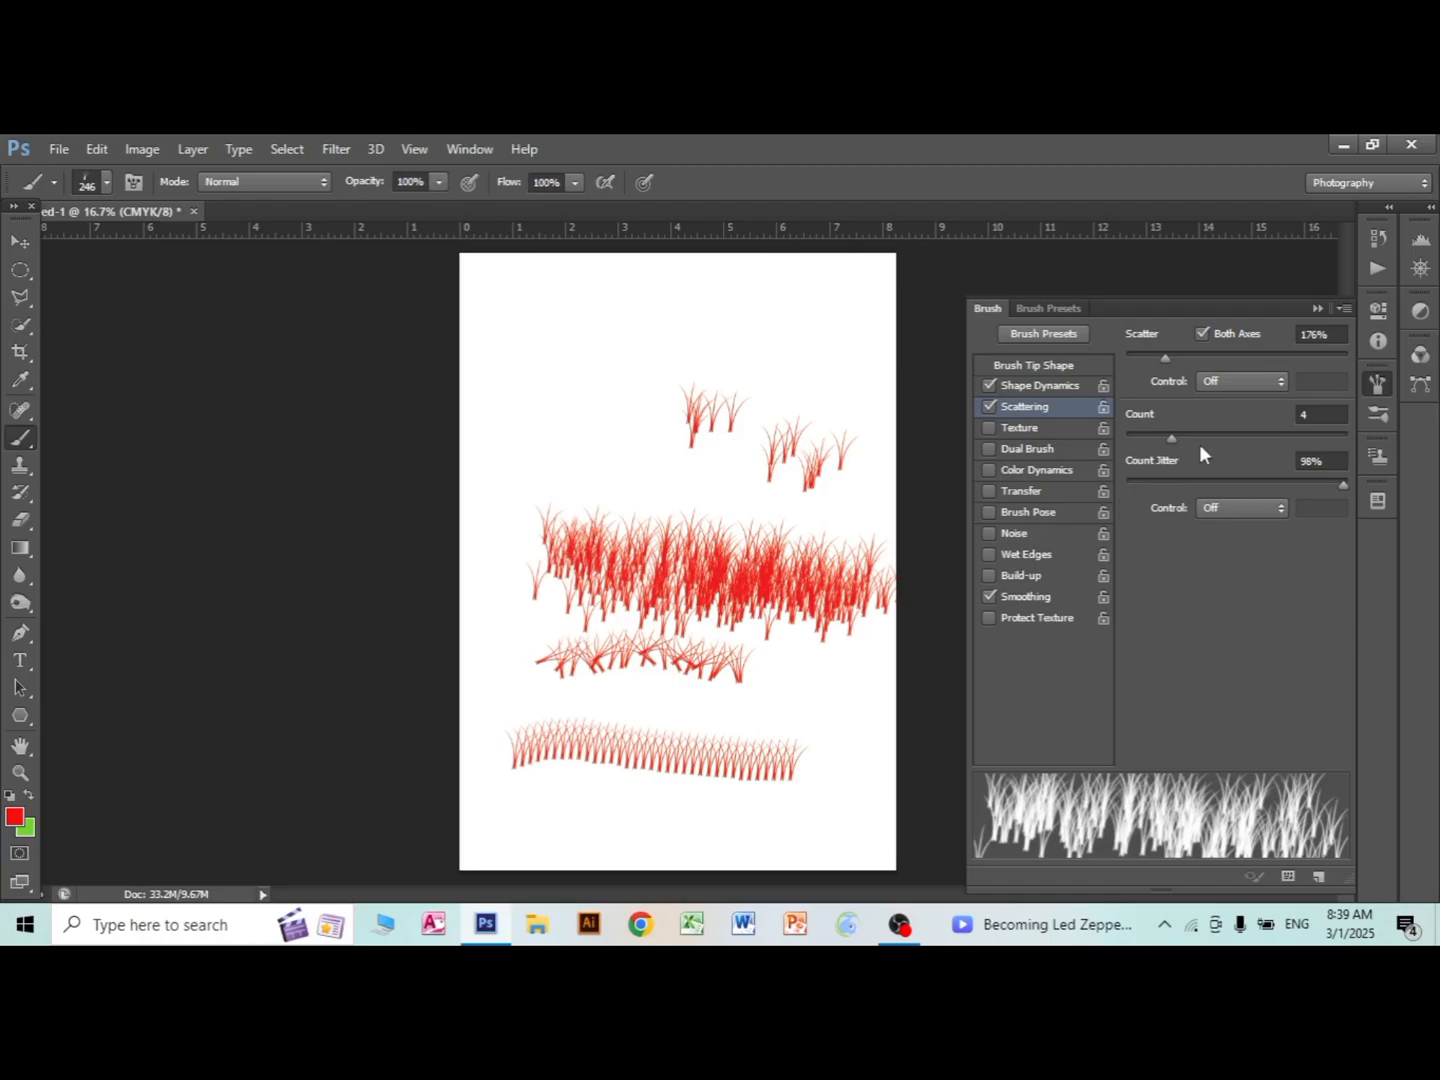
# Set the scattering count jitter to 89%, and try the brush's Texture option before disabling it again.
pyautogui.moveTo(1338, 481)
pyautogui.mouseDown()
pyautogui.moveTo(1228, 491)
pyautogui.moveTo(1349, 468)
pyautogui.moveTo(1323, 478)
pyautogui.mouseUp()
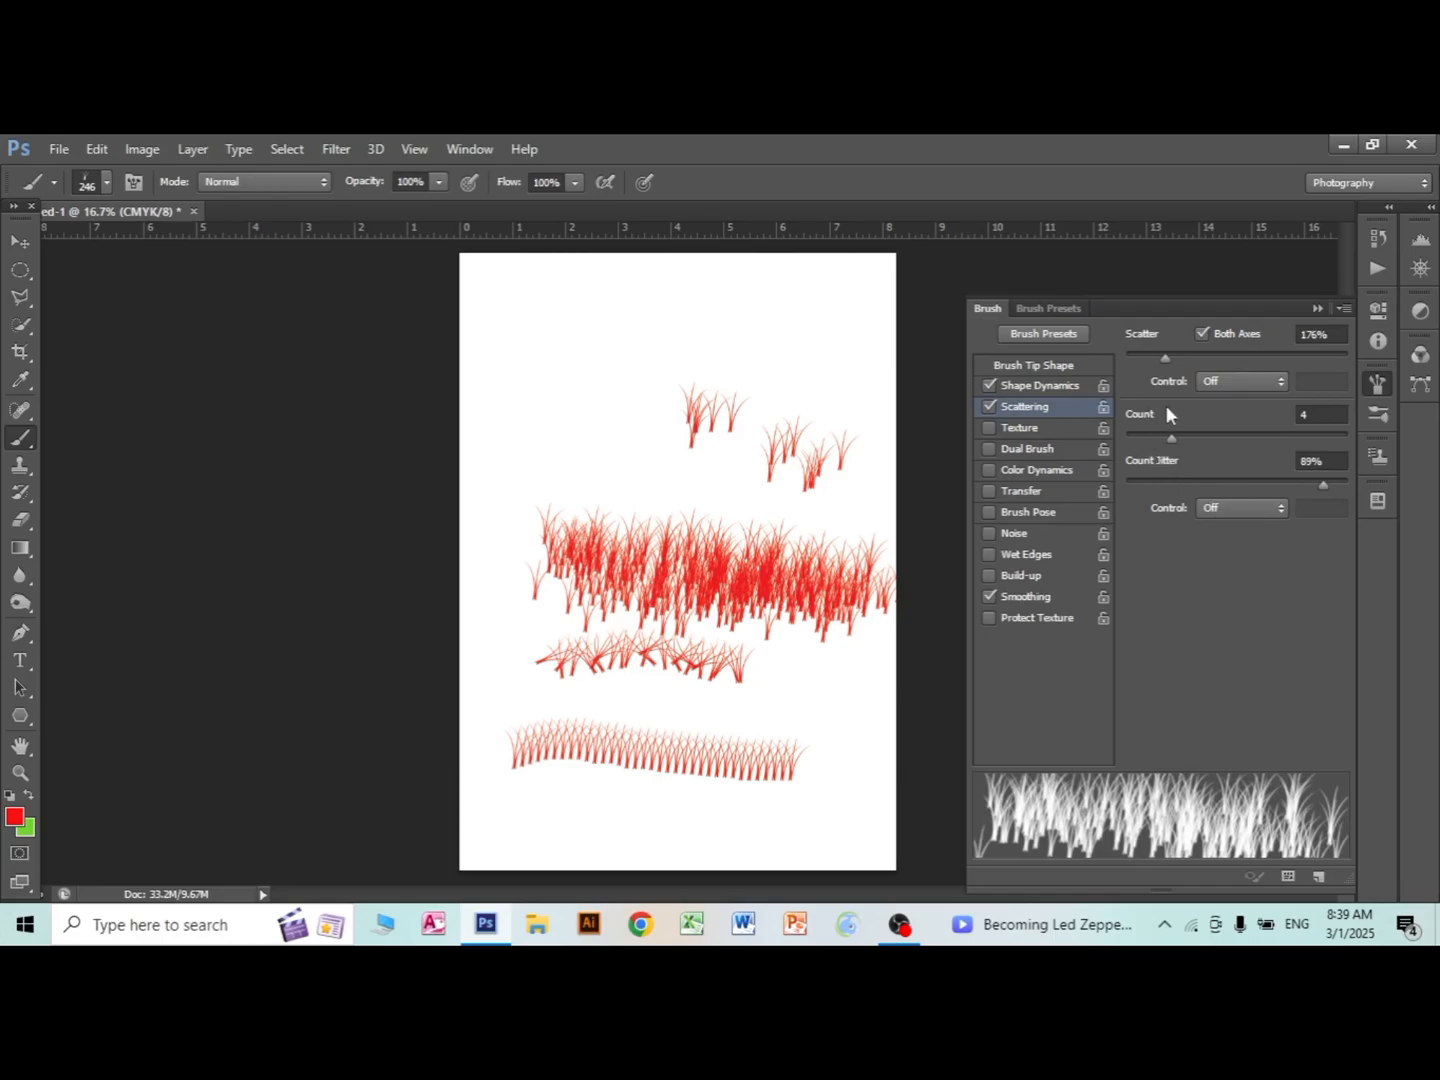
pyautogui.click(1031, 428)
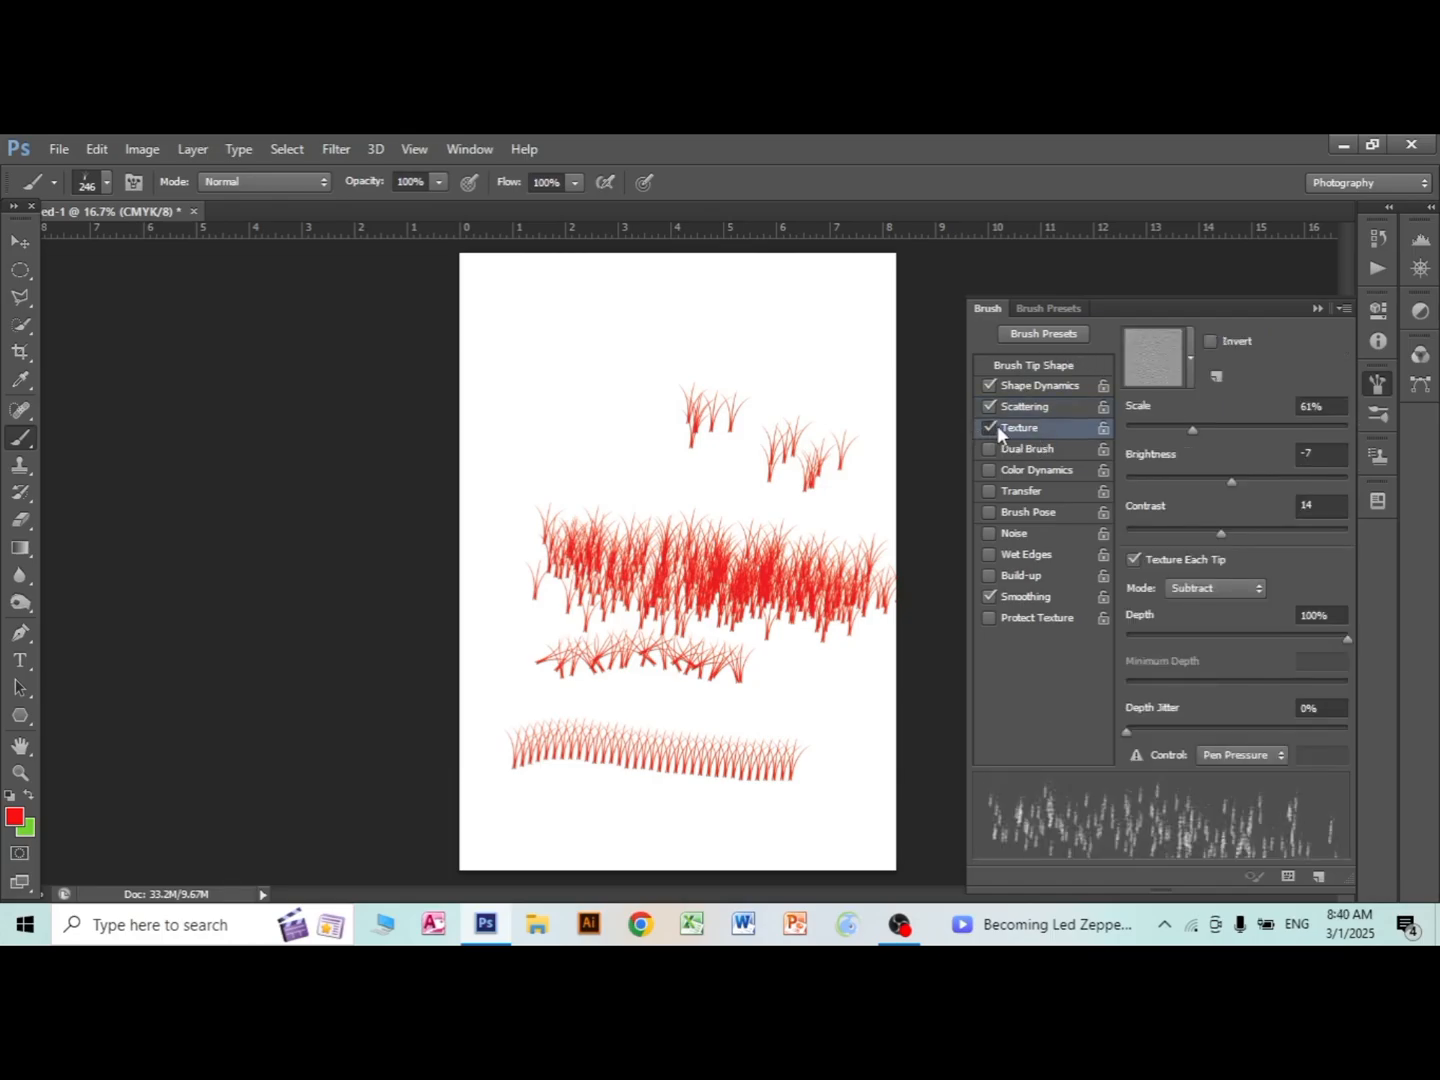
pyautogui.click(991, 428)
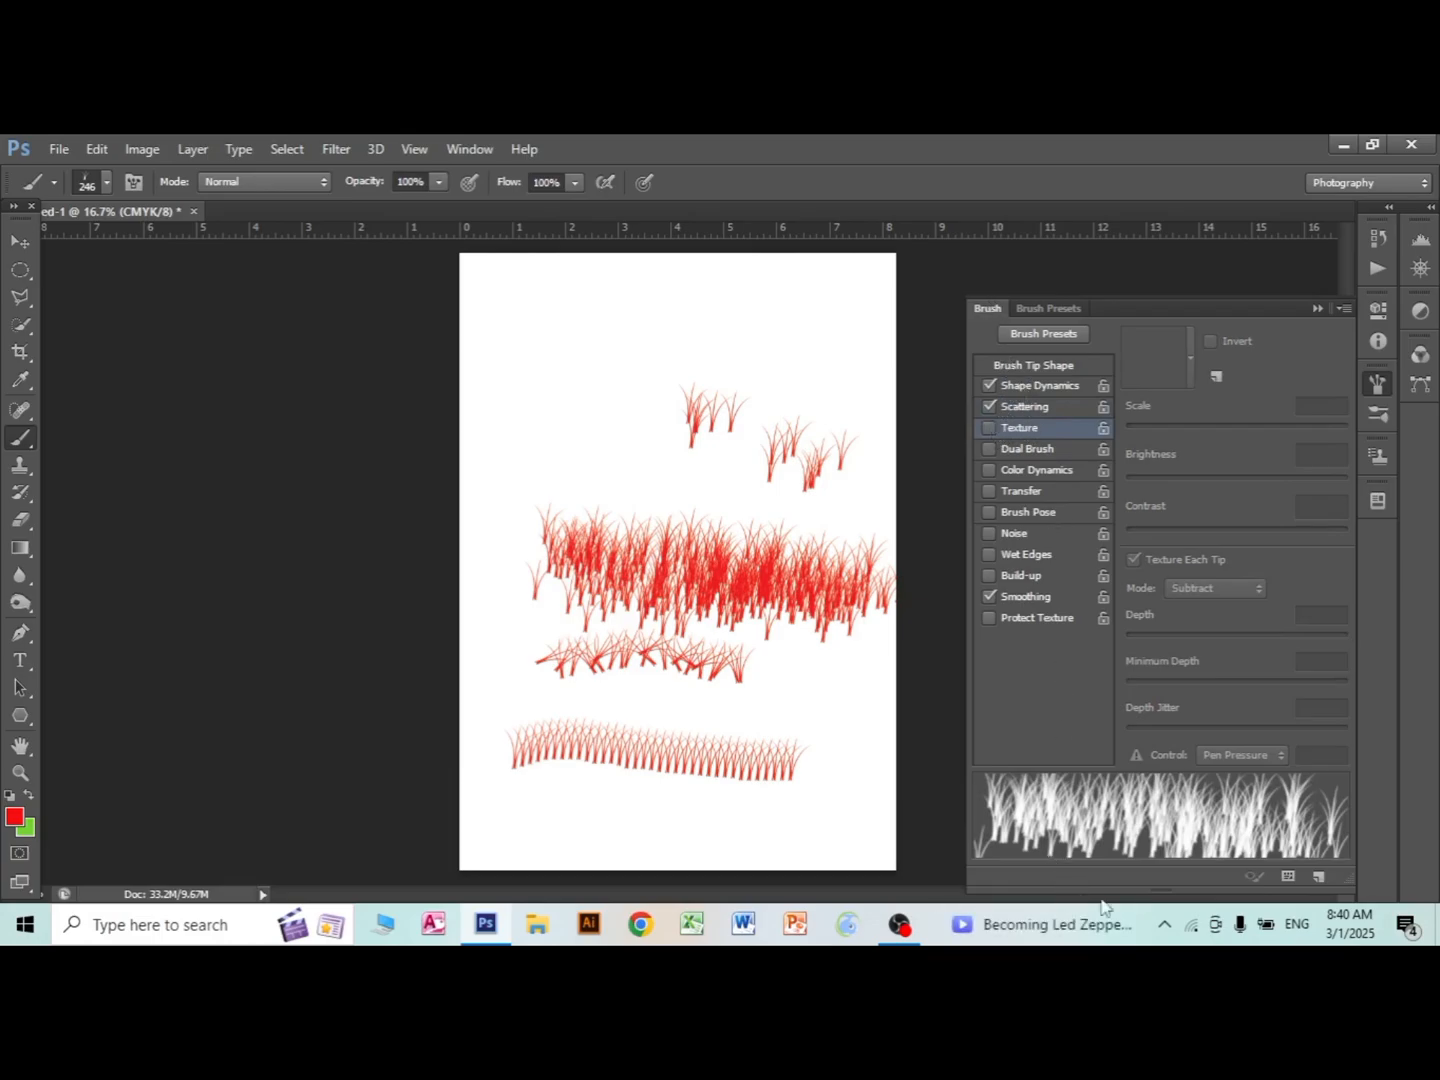
# Show the brush presets and paint a curved red stroke with a hard round preset in the page's upper-left area.
pyautogui.click(470, 149)
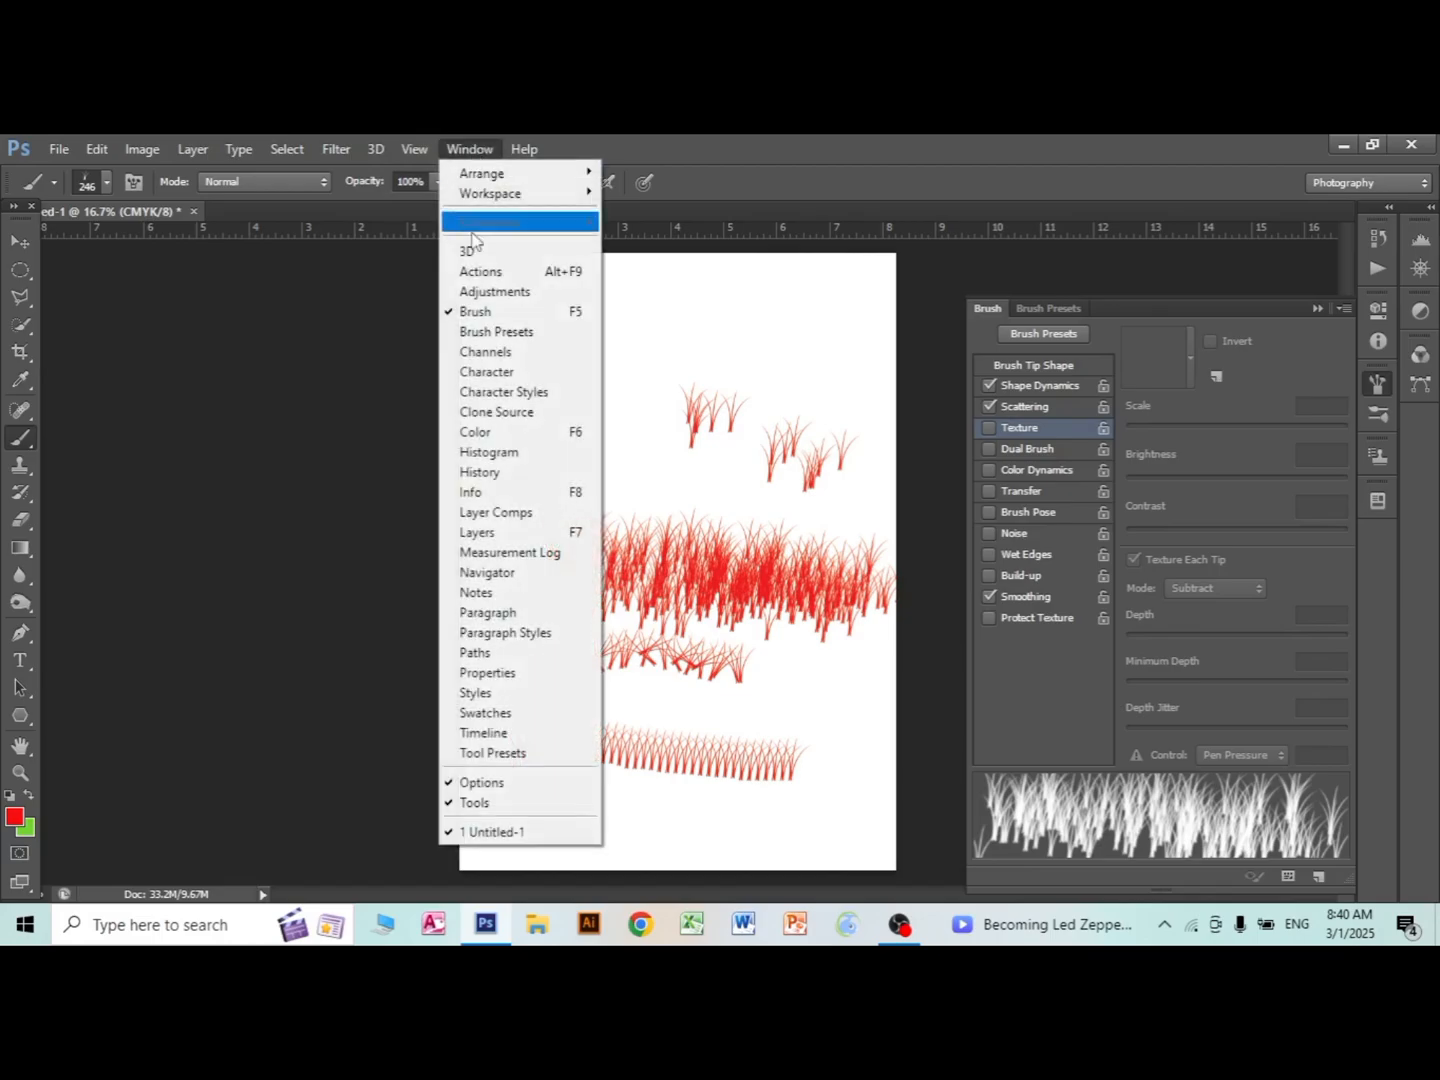
pyautogui.click(1016, 308)
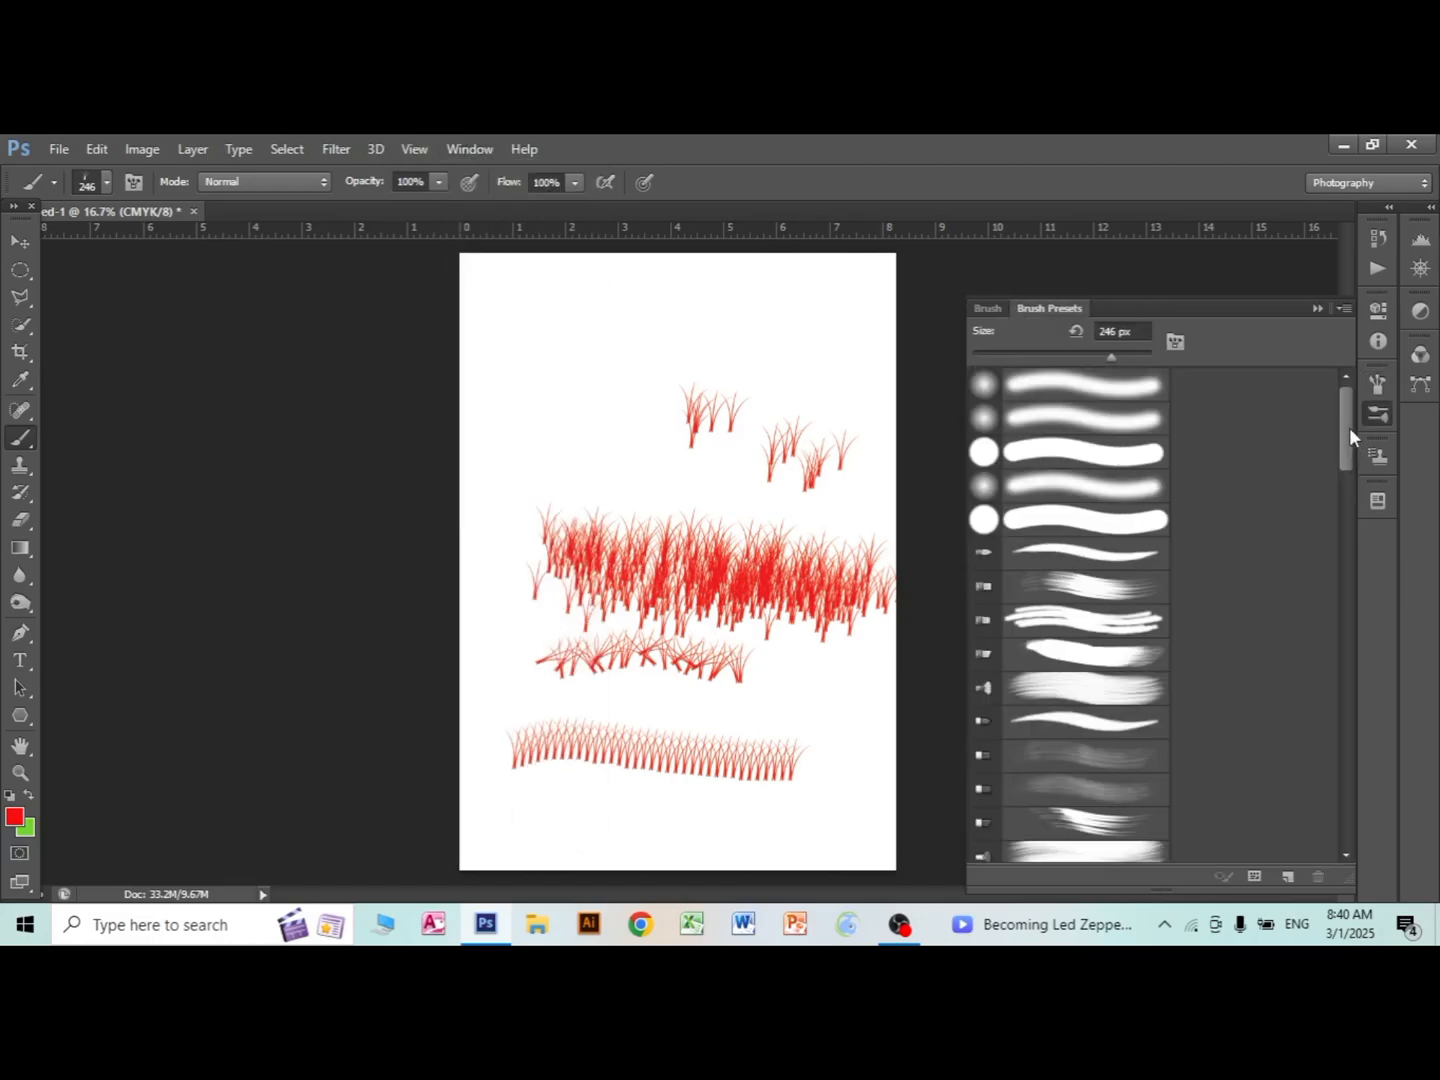
pyautogui.moveTo(1349, 428)
pyautogui.mouseDown()
pyautogui.moveTo(1346, 554)
pyautogui.moveTo(1378, 409)
pyautogui.mouseUp()
pyautogui.click(1010, 448)
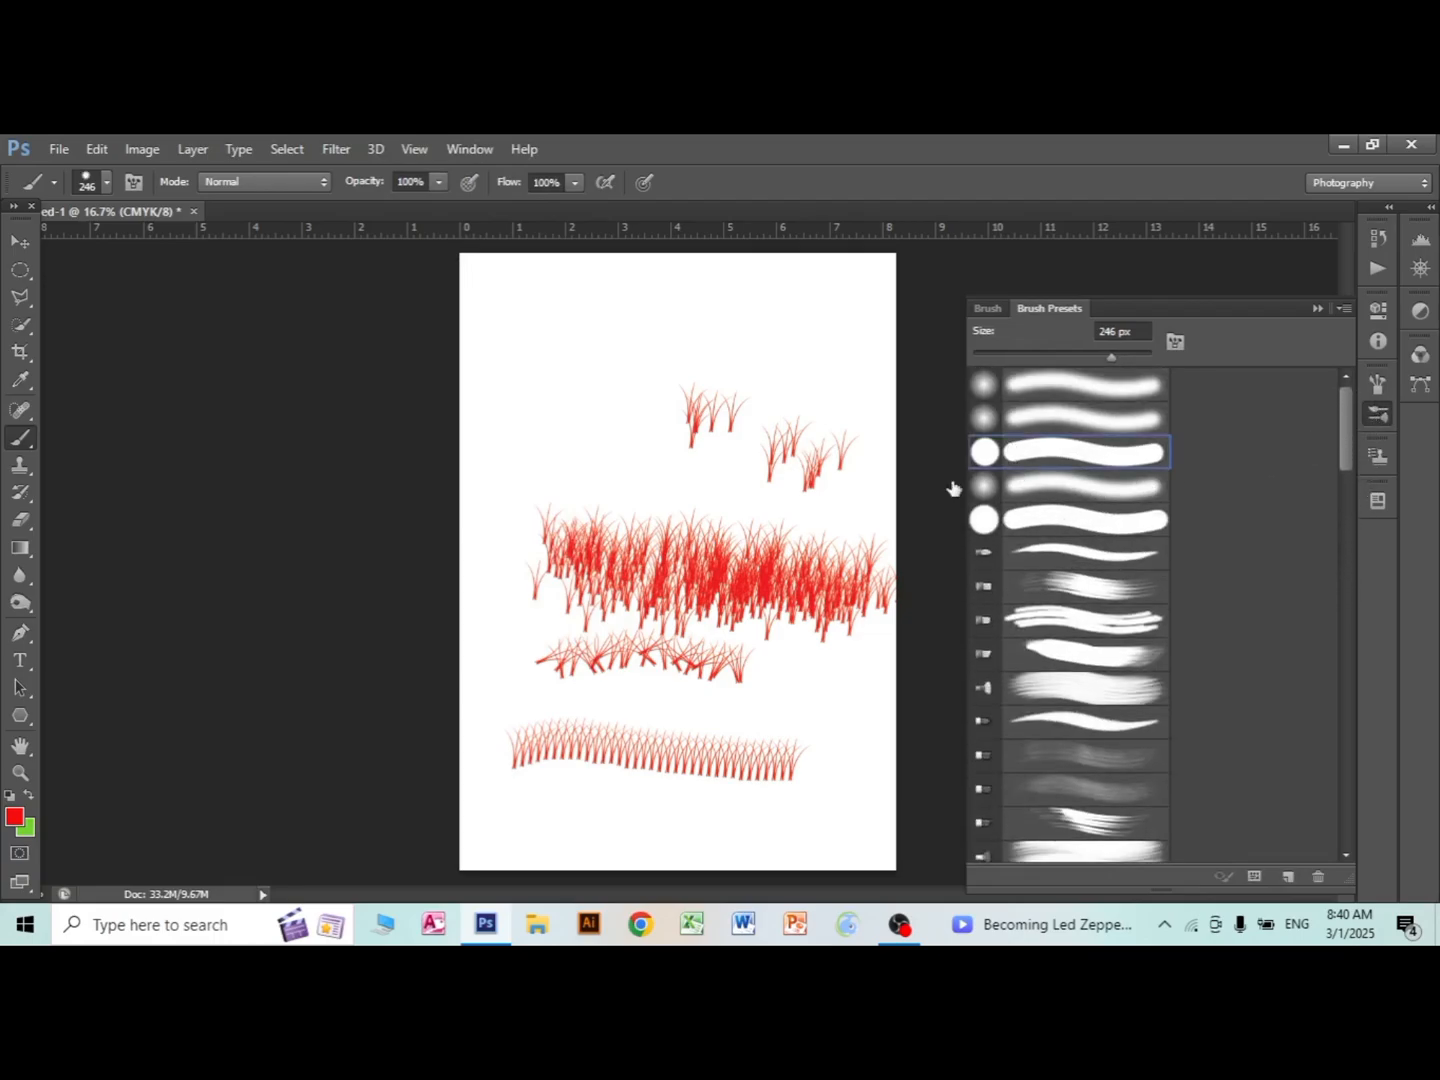
pyautogui.moveTo(556, 453)
pyautogui.mouseDown()
pyautogui.moveTo(576, 403)
pyautogui.moveTo(654, 356)
pyautogui.mouseUp()
# Paint a thin bristle stroke above the dense grass band and a three-line bristle stroke below the lowest grass row, using two bristle presets.
pyautogui.click(1085, 586)
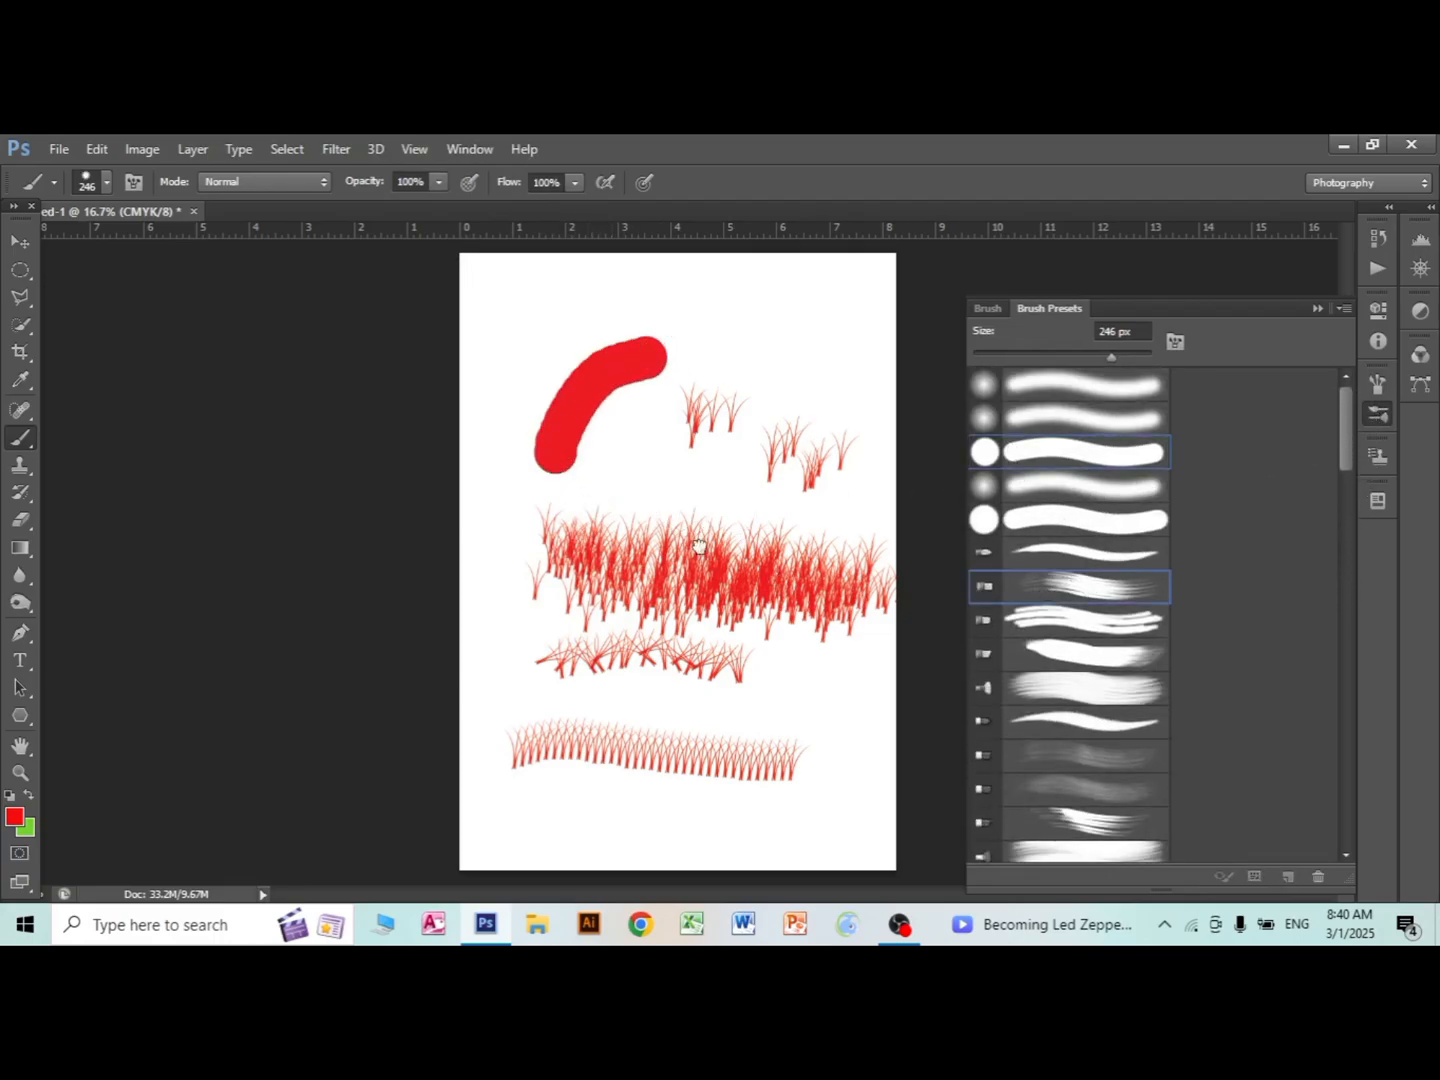
pyautogui.moveTo(668, 479)
pyautogui.mouseDown()
pyautogui.moveTo(739, 476)
pyautogui.moveTo(850, 515)
pyautogui.mouseUp()
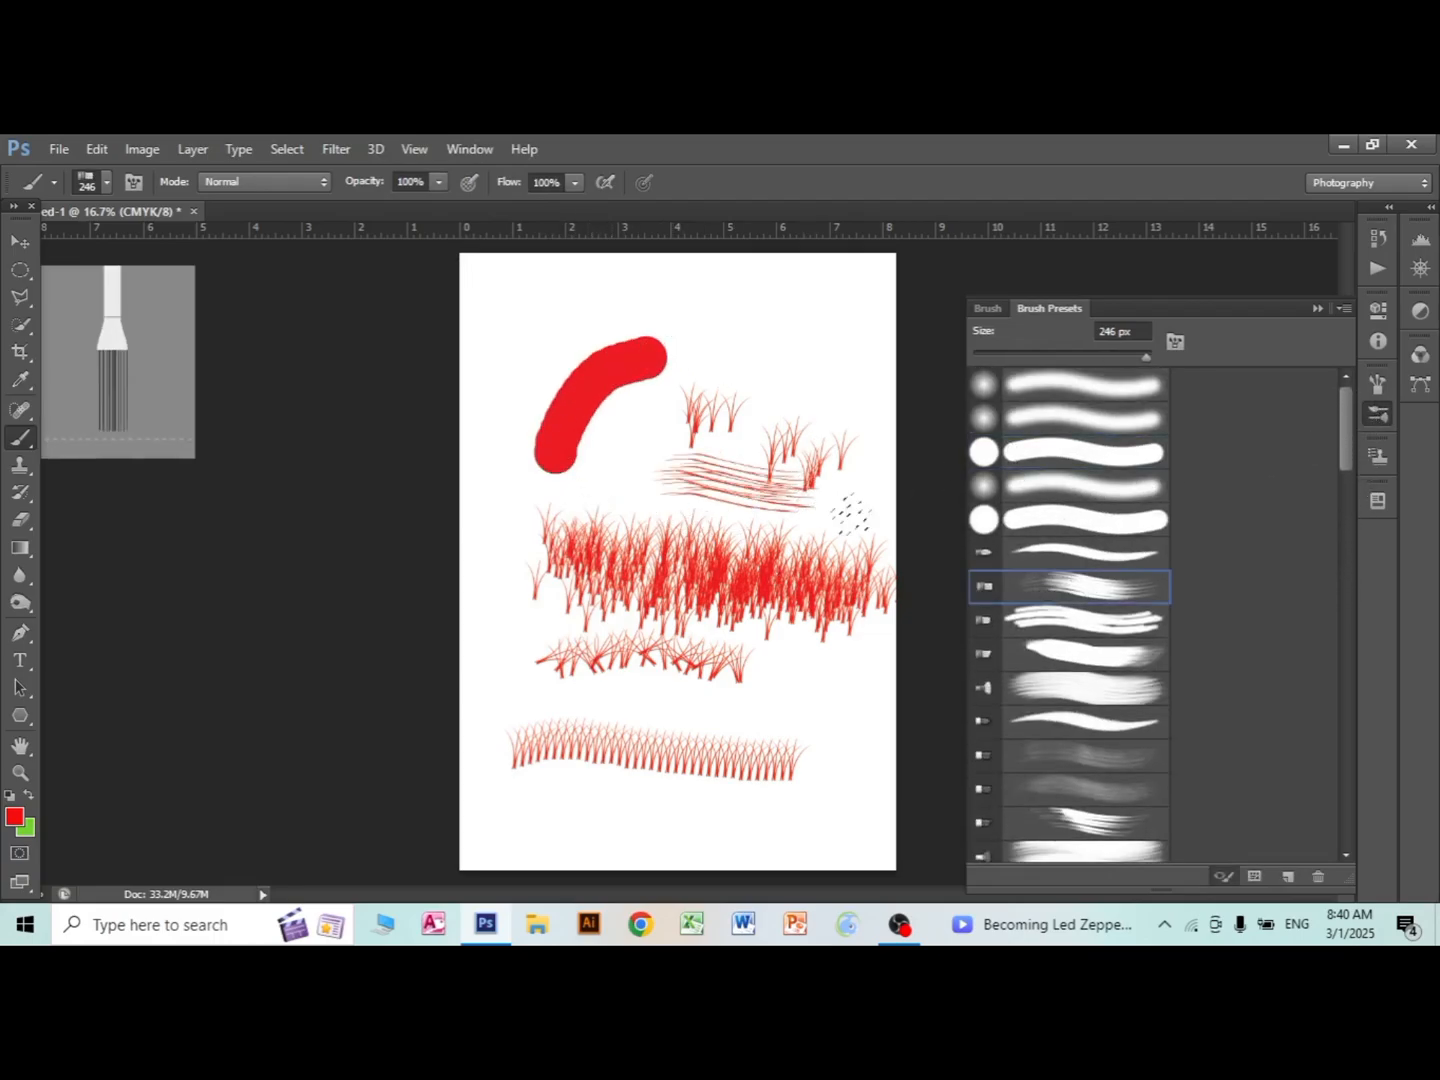
pyautogui.click(1078, 620)
pyautogui.moveTo(605, 803); pyautogui.dragTo(761, 805)
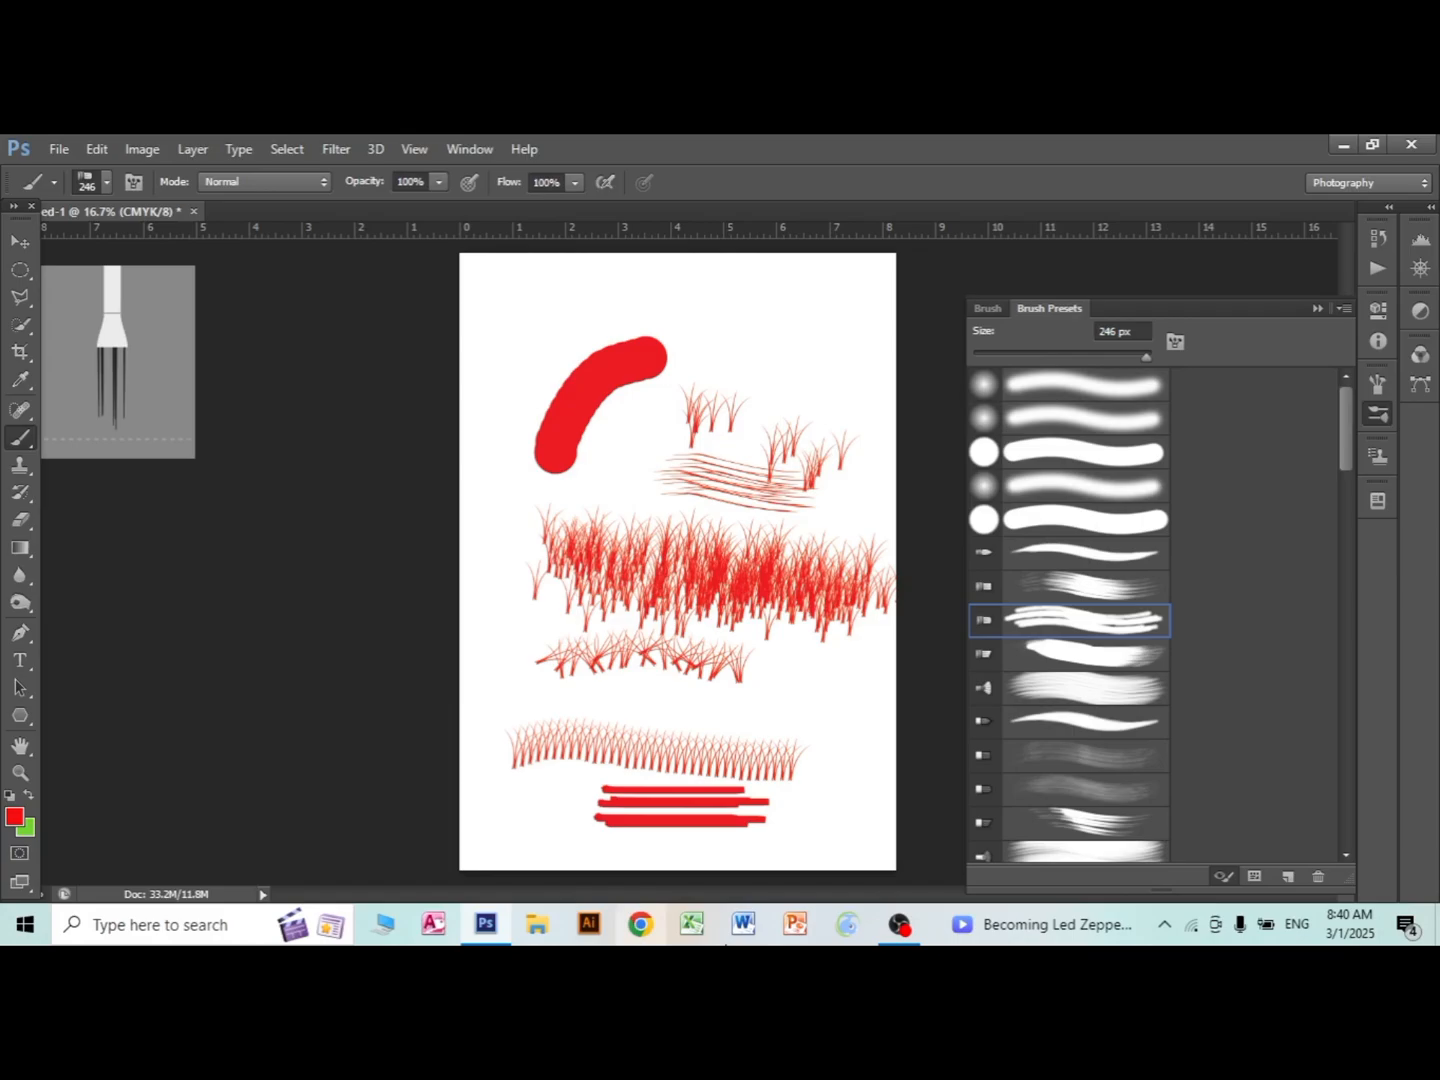
# Switch from painting to the Move tool.
pyautogui.click(20, 241)
pyautogui.click(467, 148)
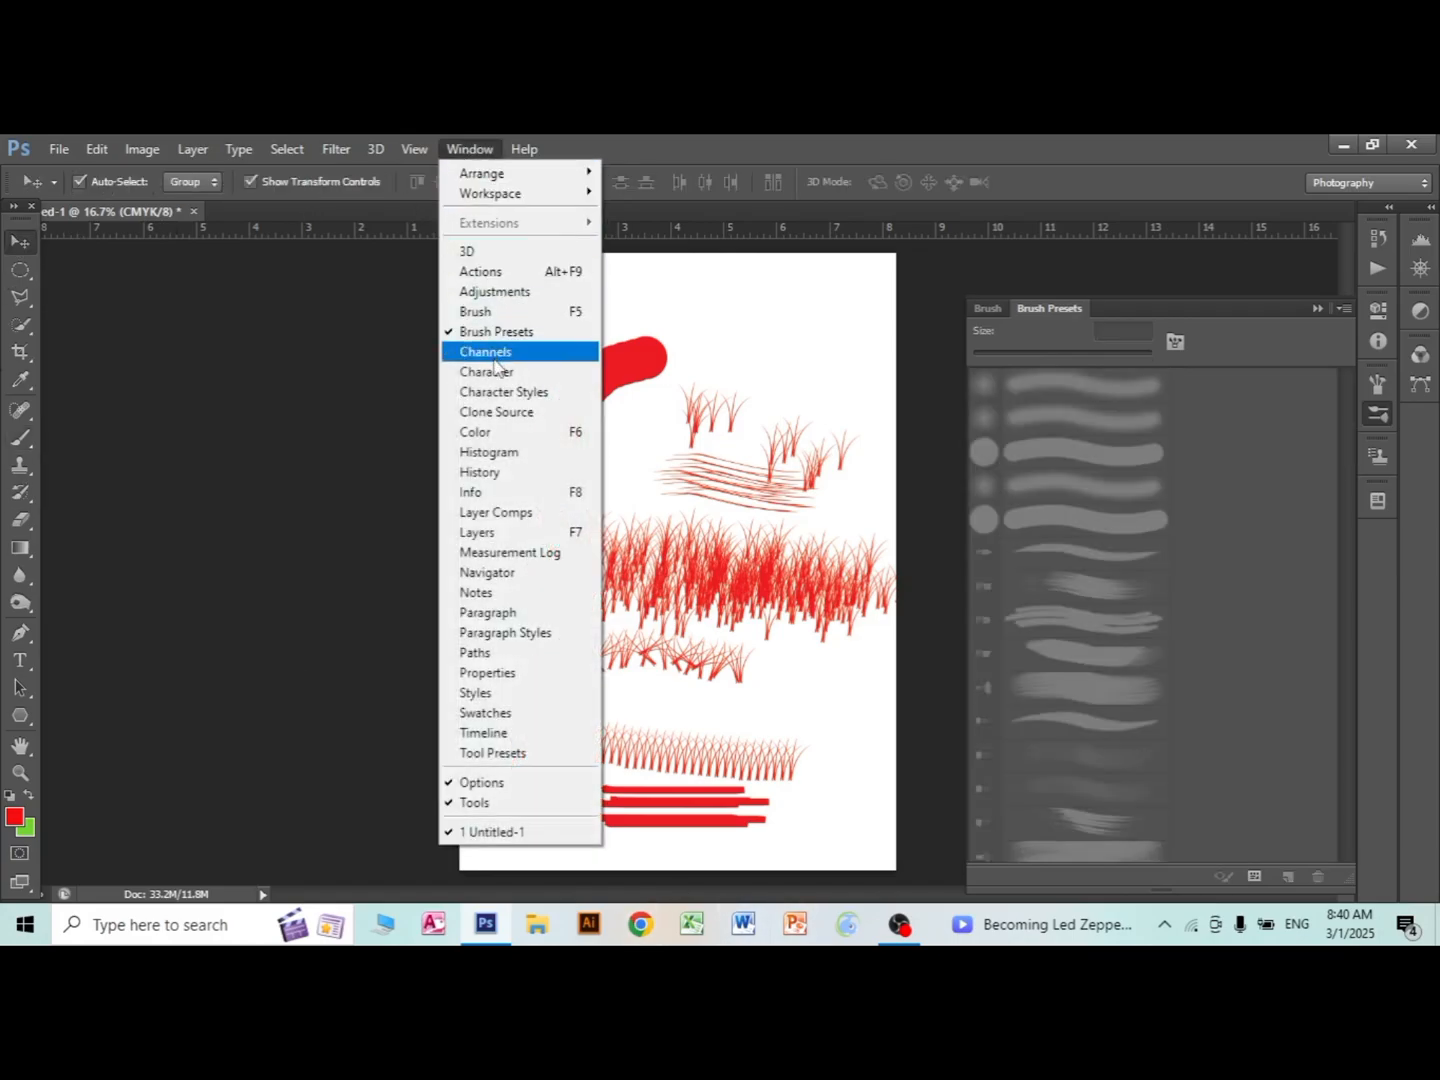
pyautogui.click(771, 142)
# Try to open the image "download (3)" from New folder.
pyautogui.click(58, 150)
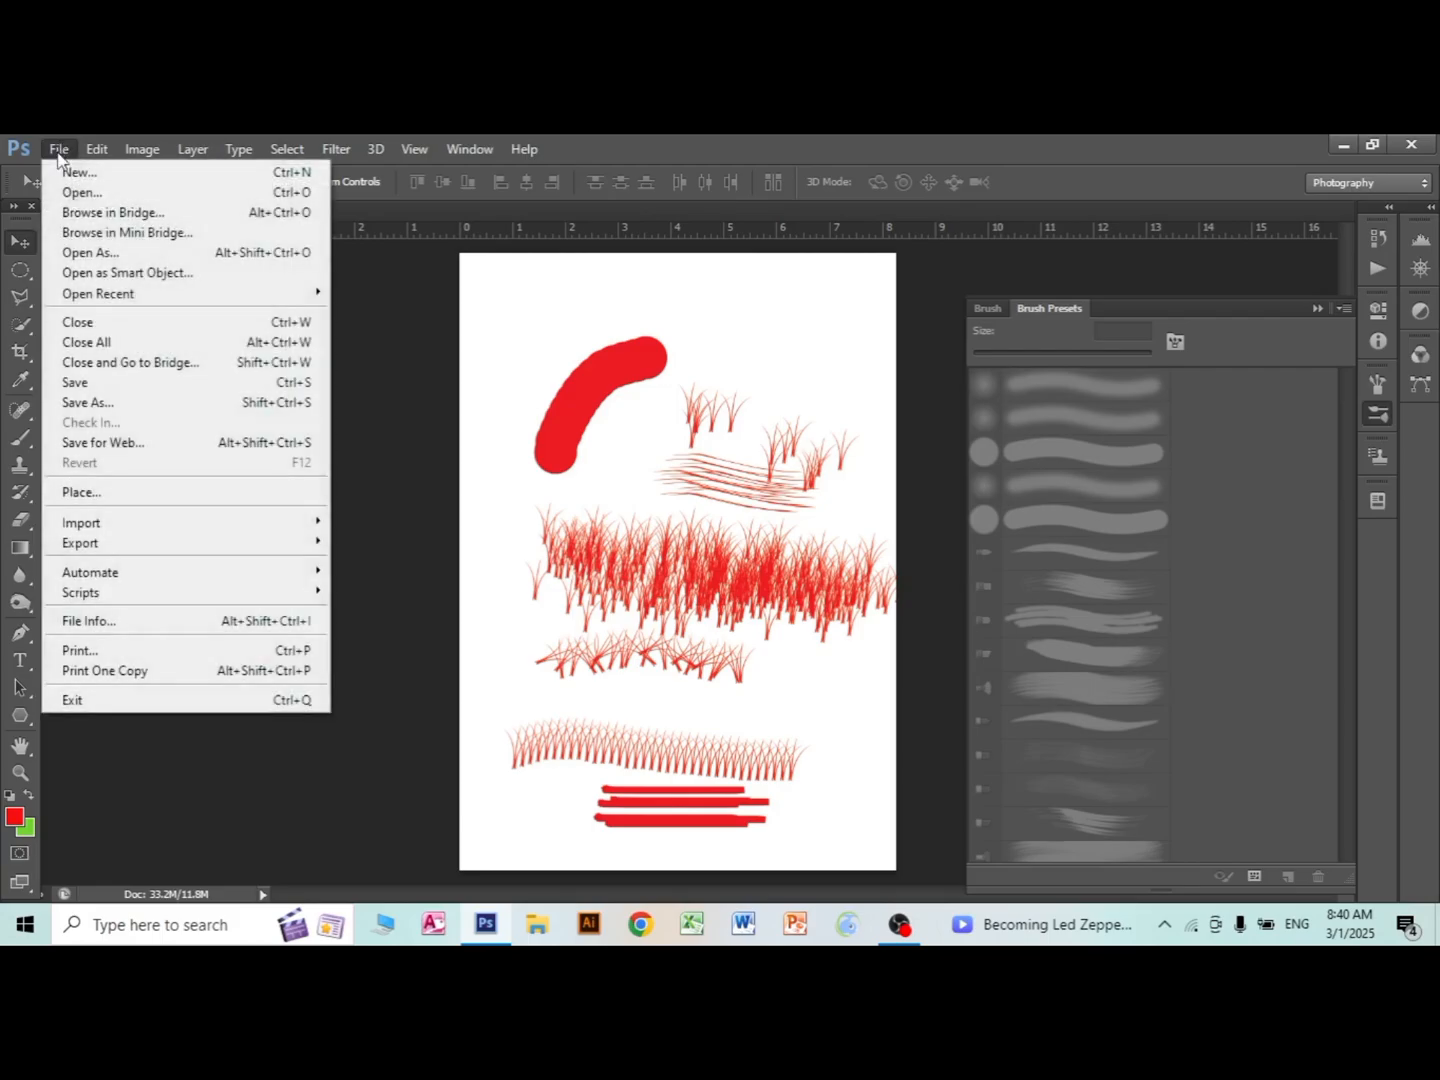
pyautogui.click(77, 192)
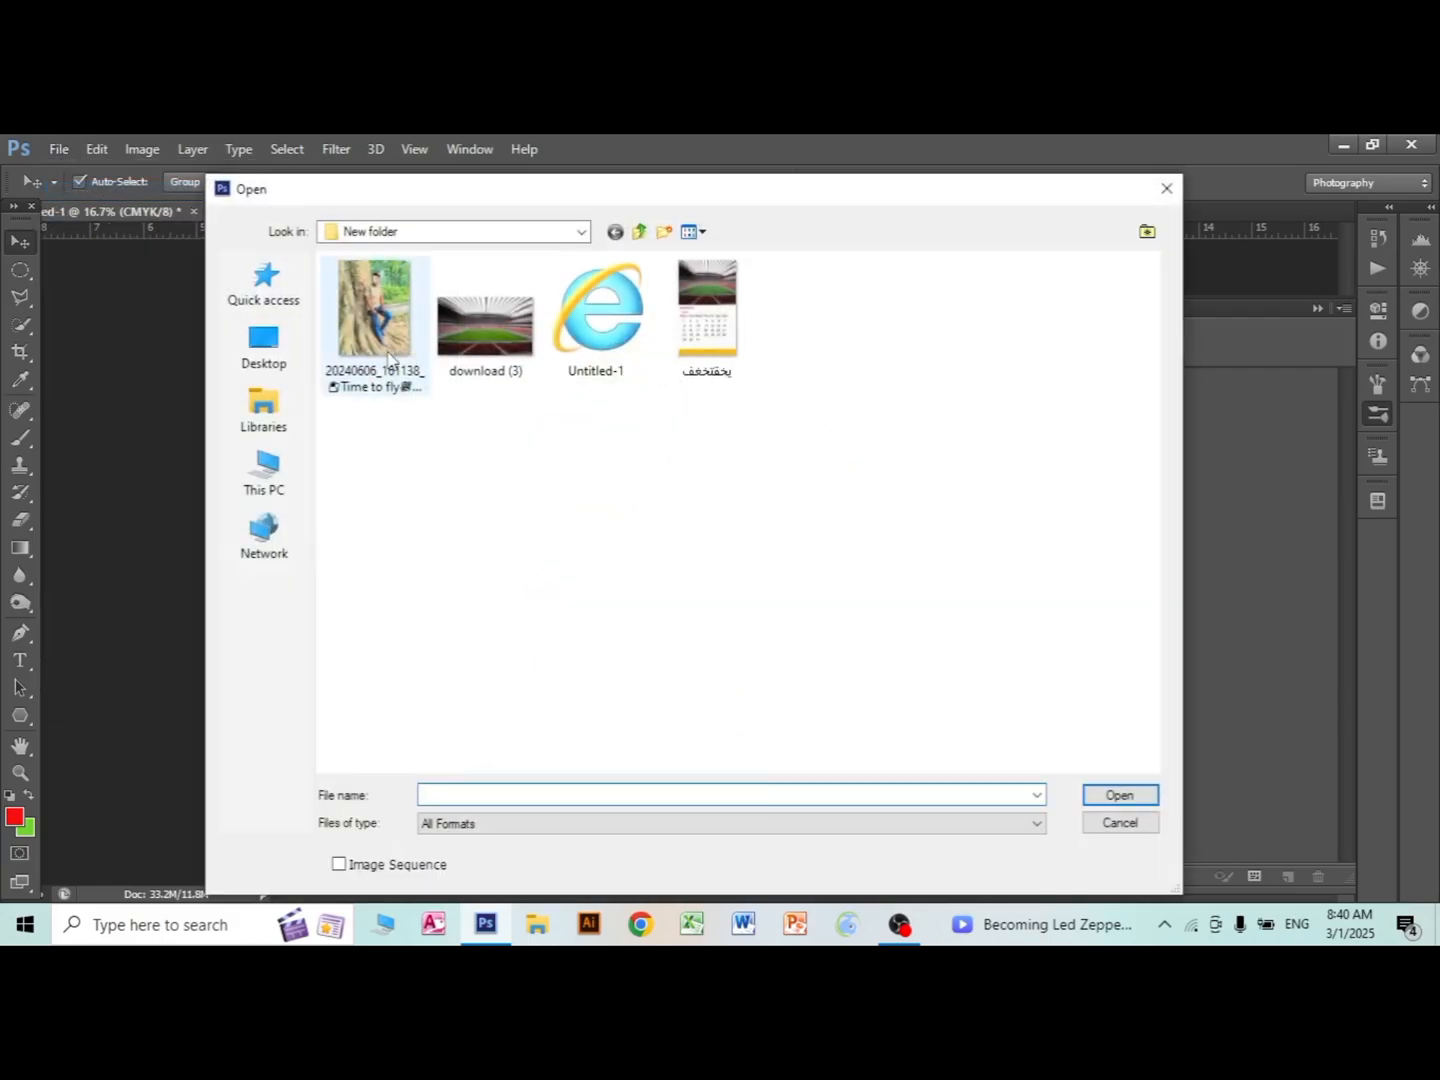
pyautogui.click(495, 345)
pyautogui.click(703, 325)
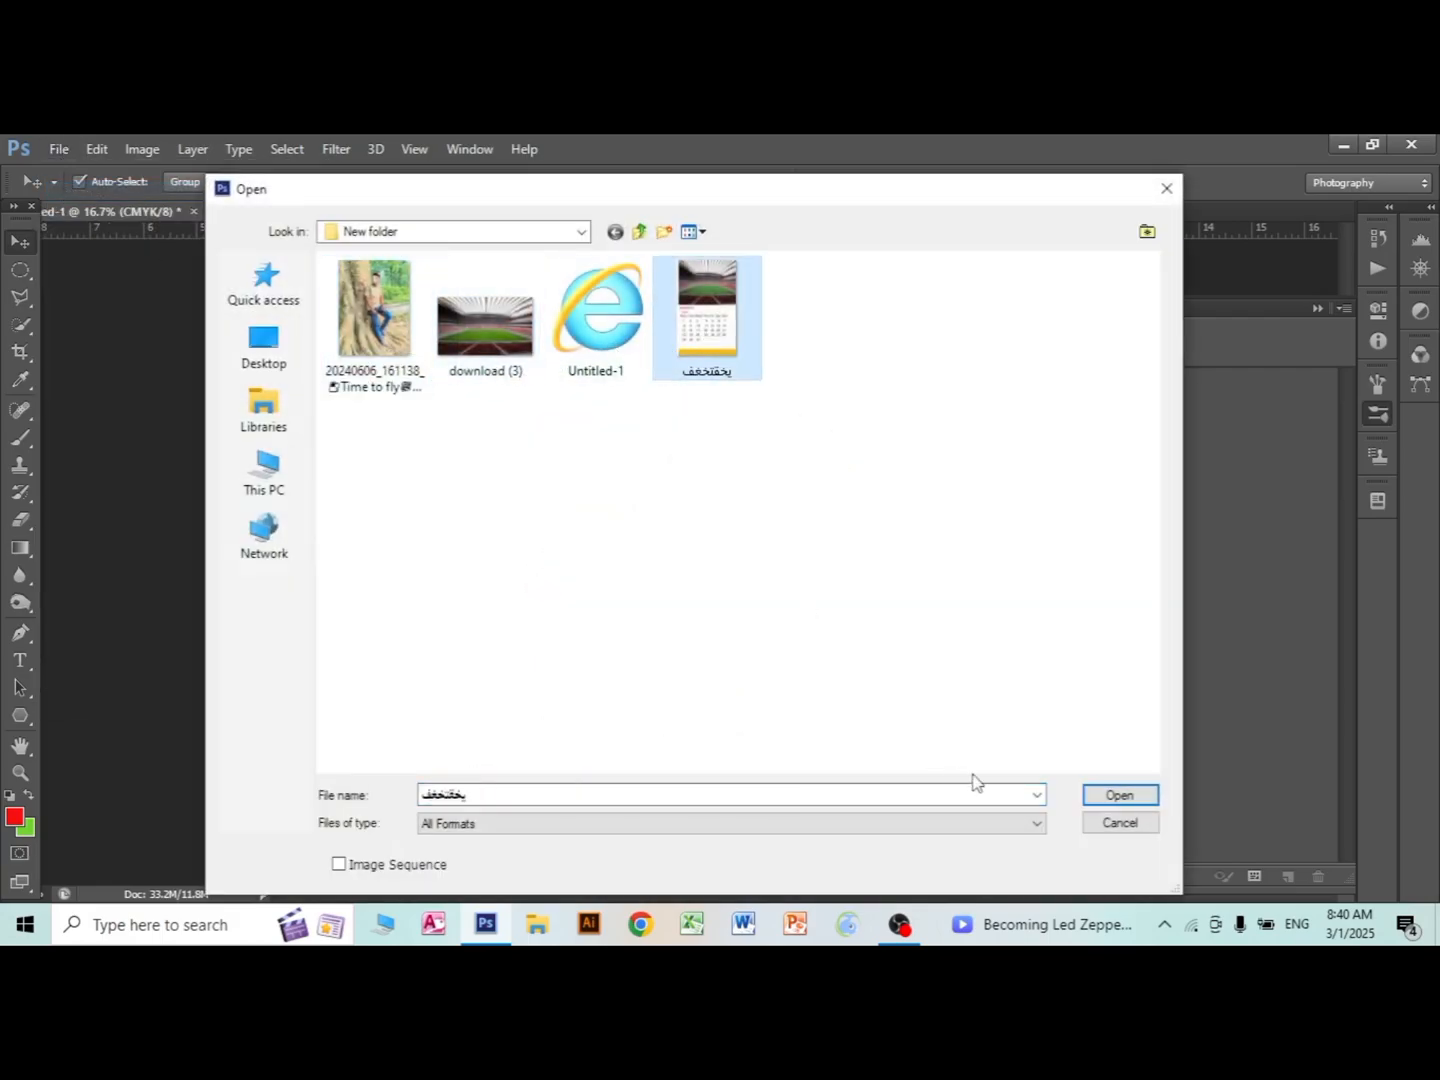
pyautogui.click(471, 360)
pyautogui.click(1117, 797)
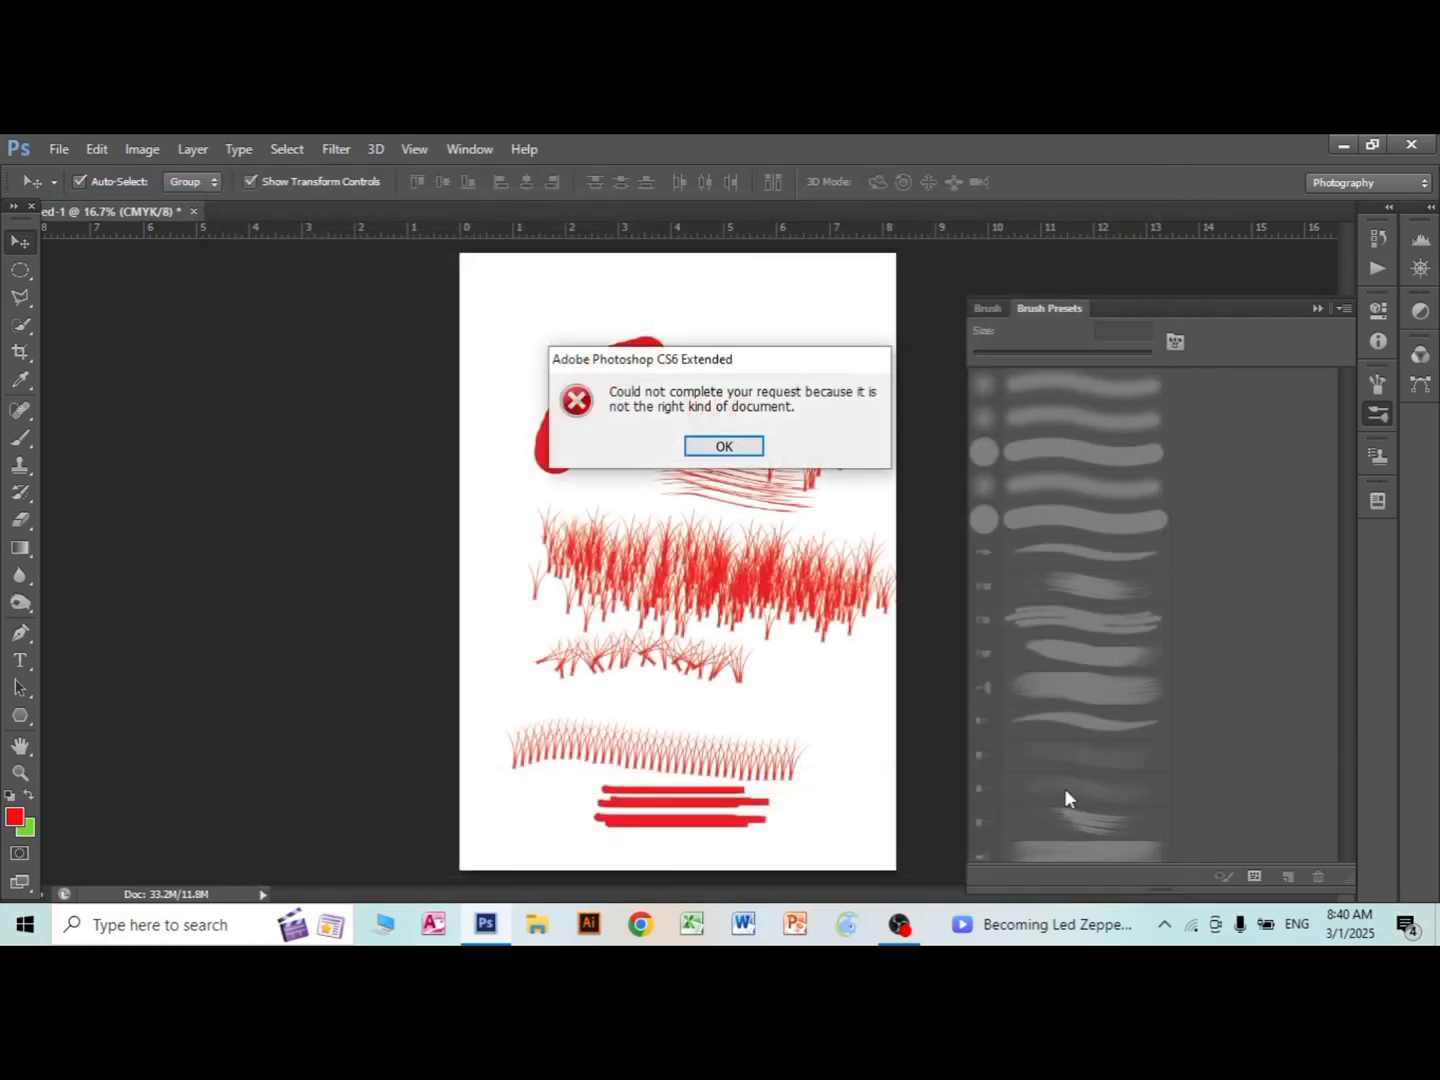
pyautogui.click(706, 450)
# Try to open the "pizza" image from the Desktop.
pyautogui.click(58, 149)
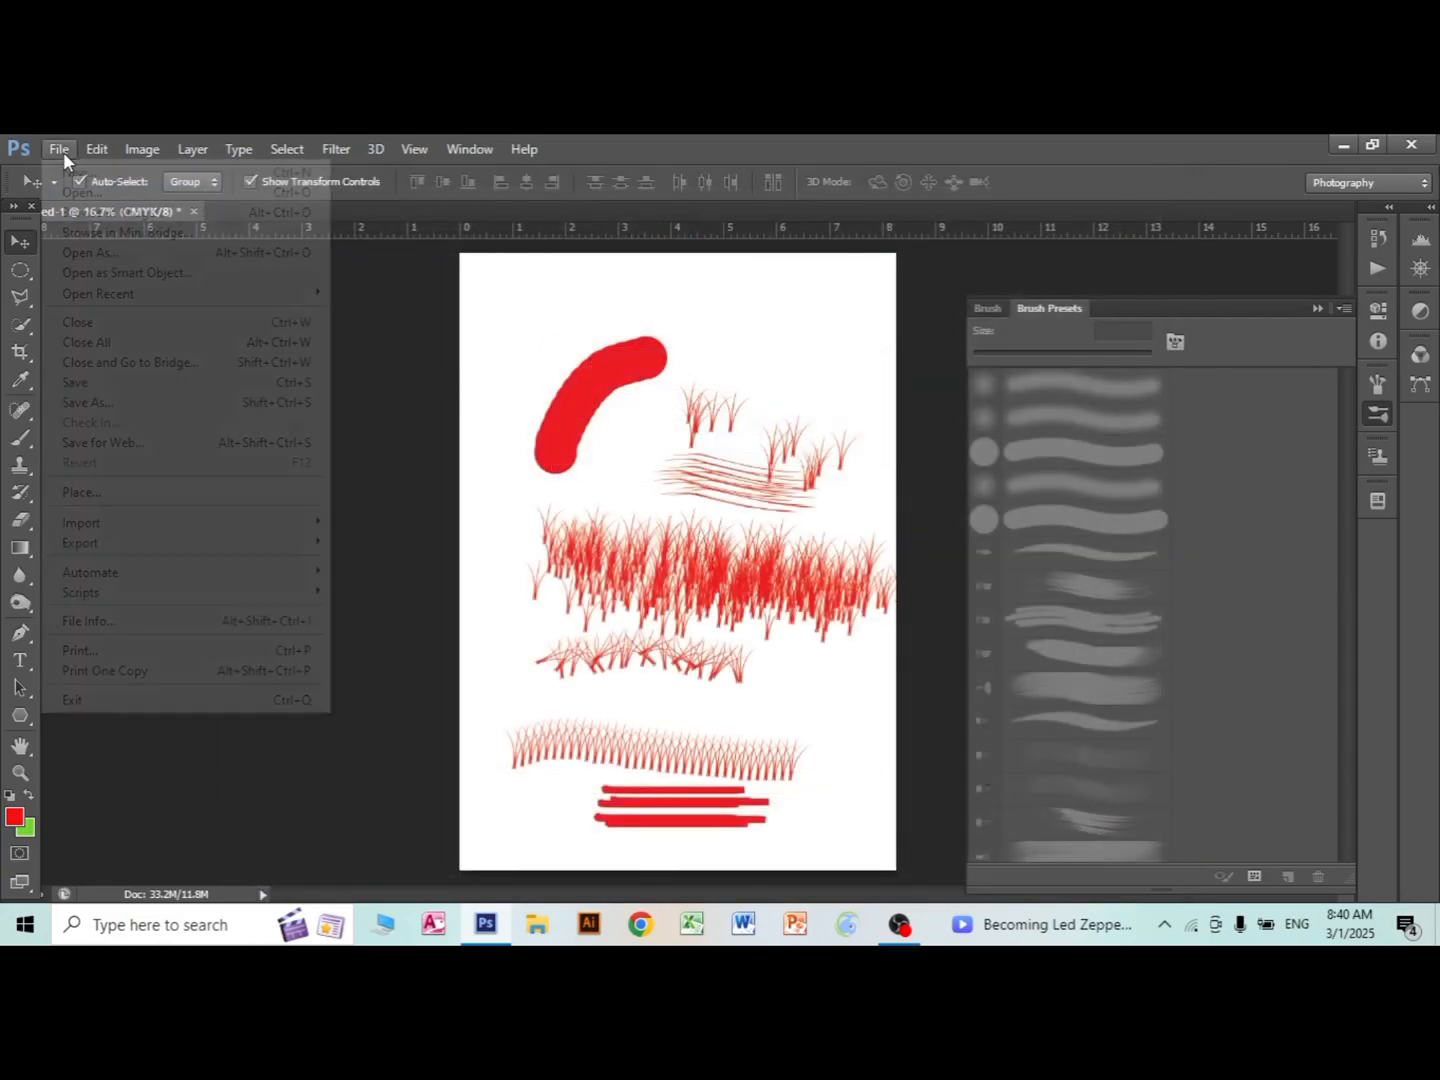
pyautogui.click(80, 192)
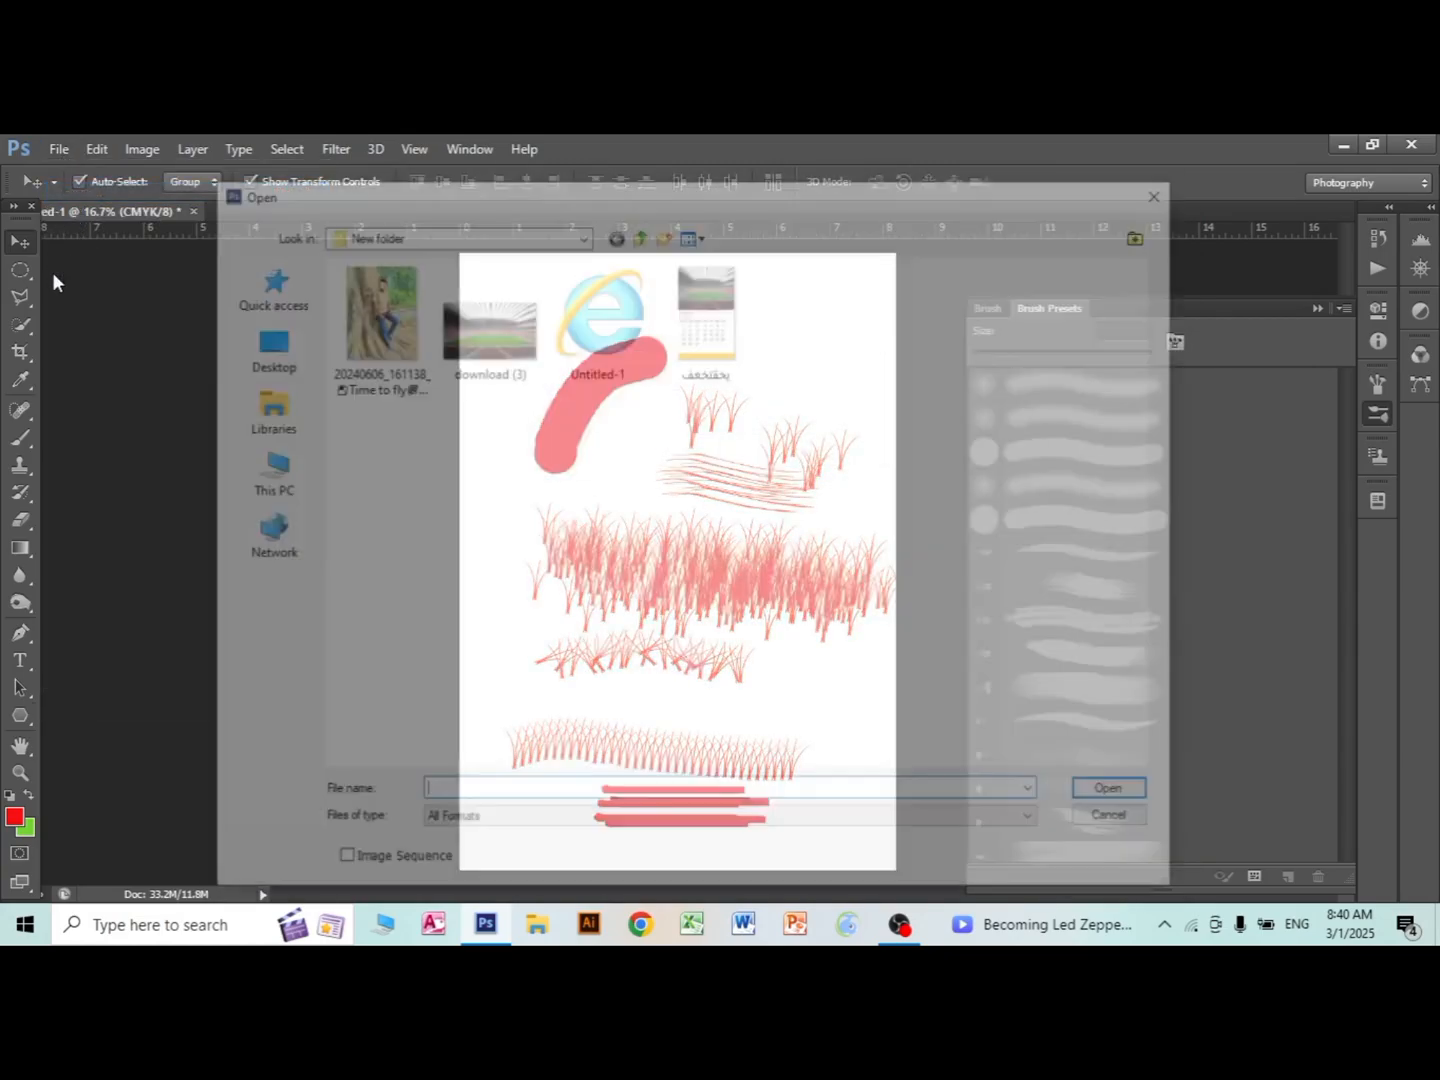
pyautogui.click(283, 367)
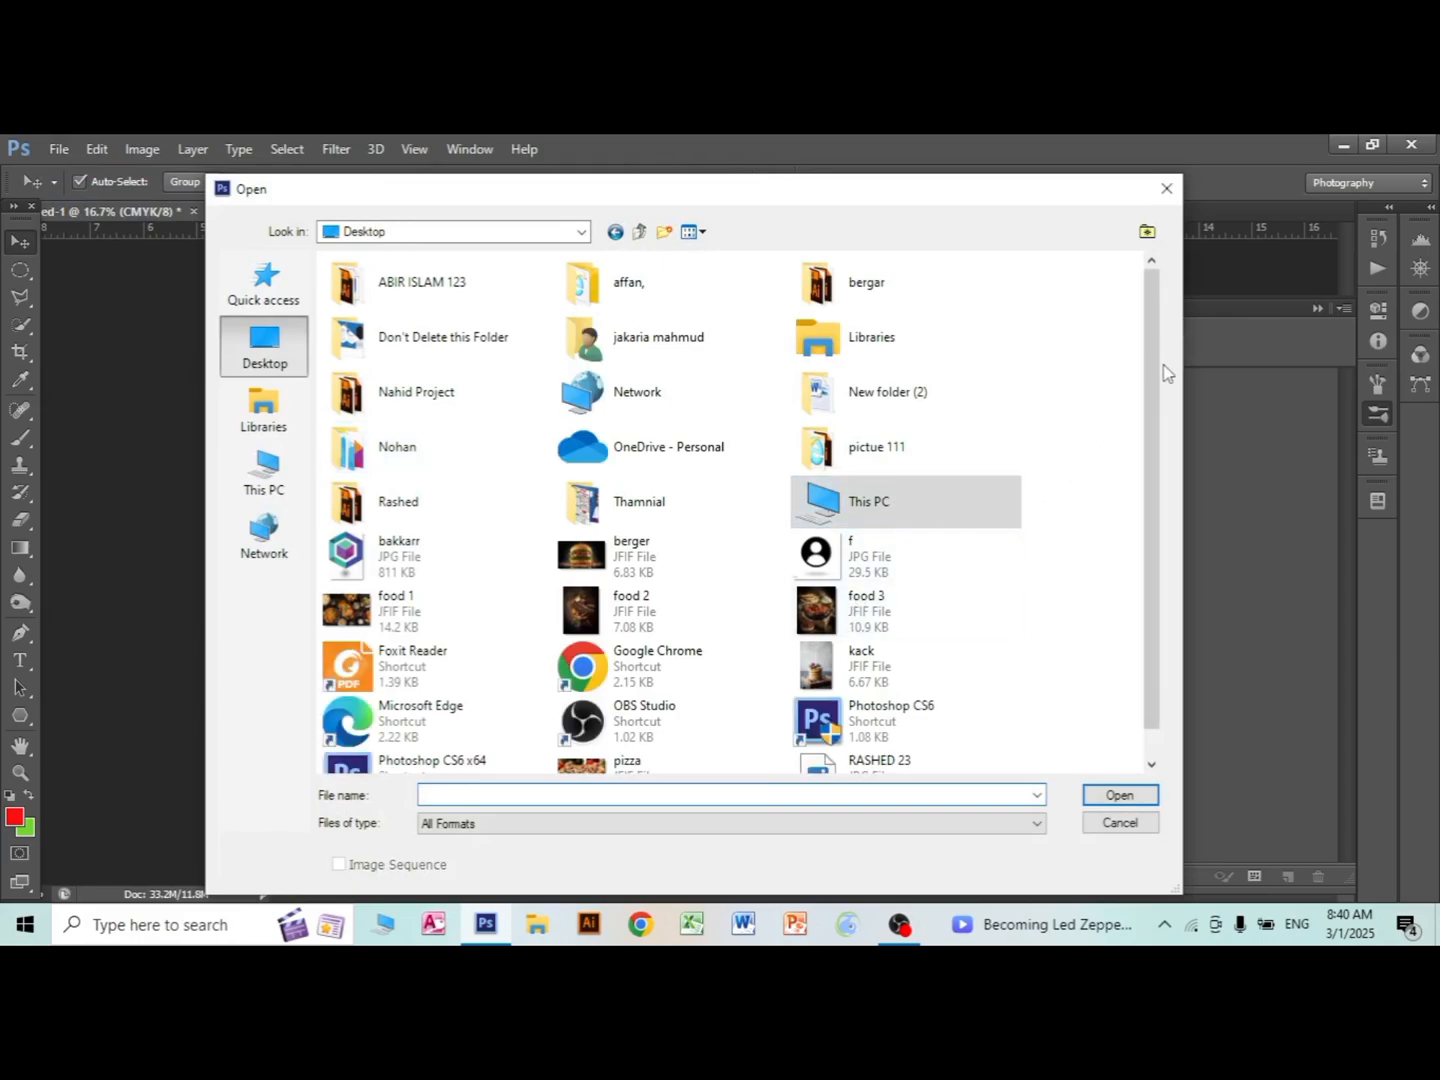
pyautogui.scroll(-1, 1149, 425)
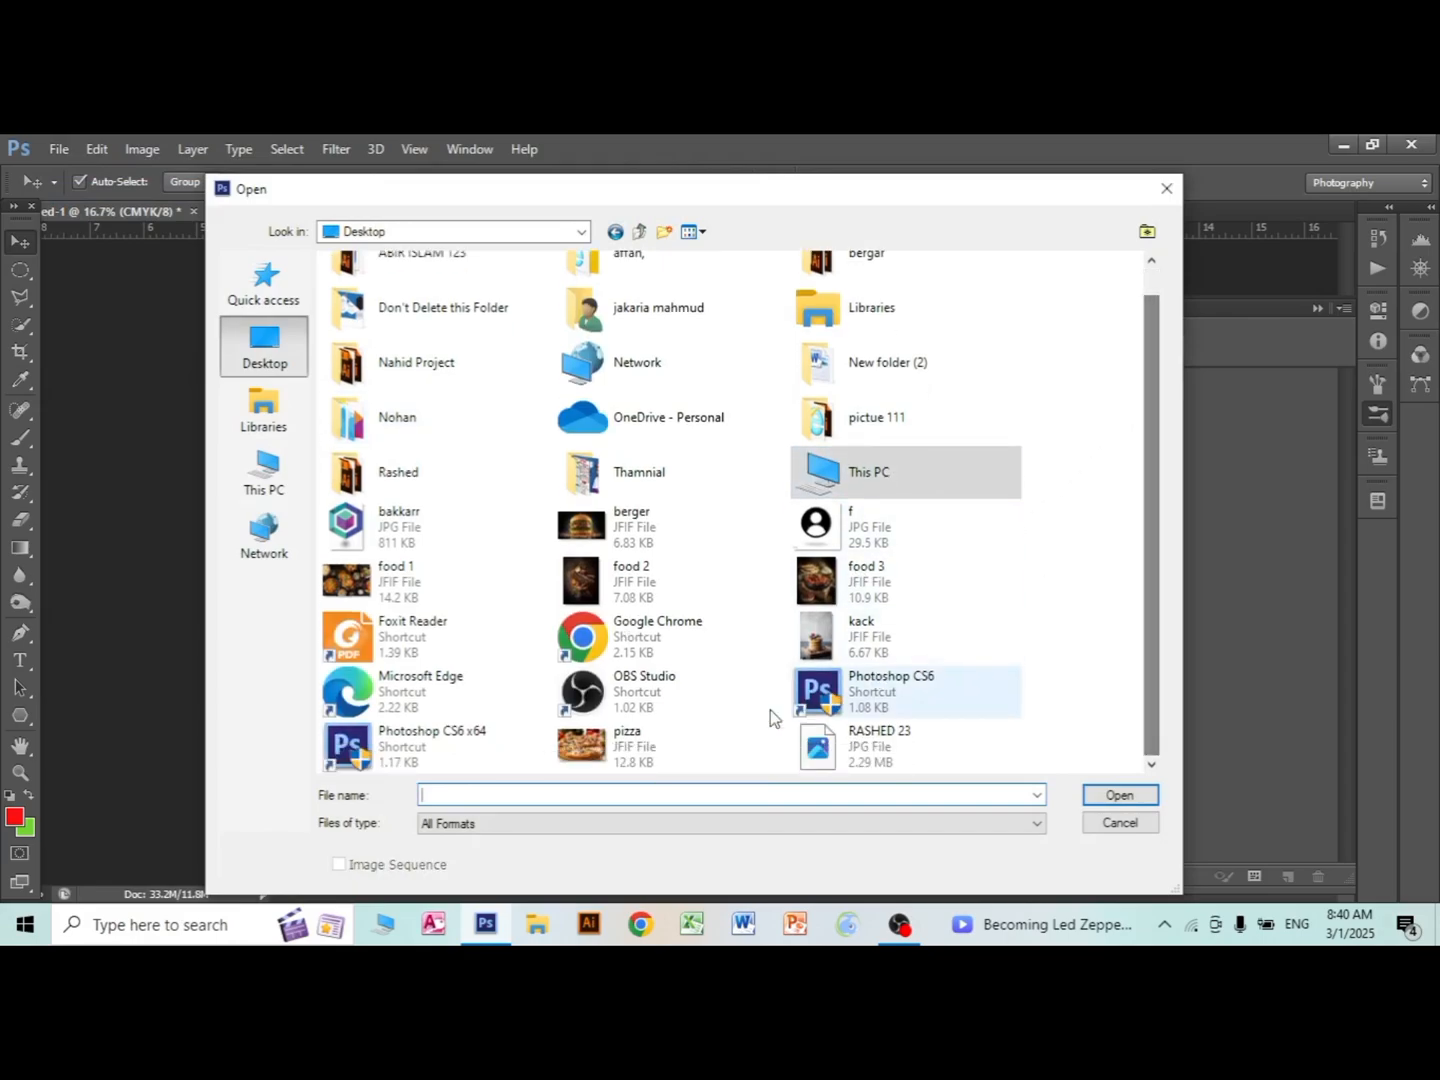
pyautogui.click(565, 769)
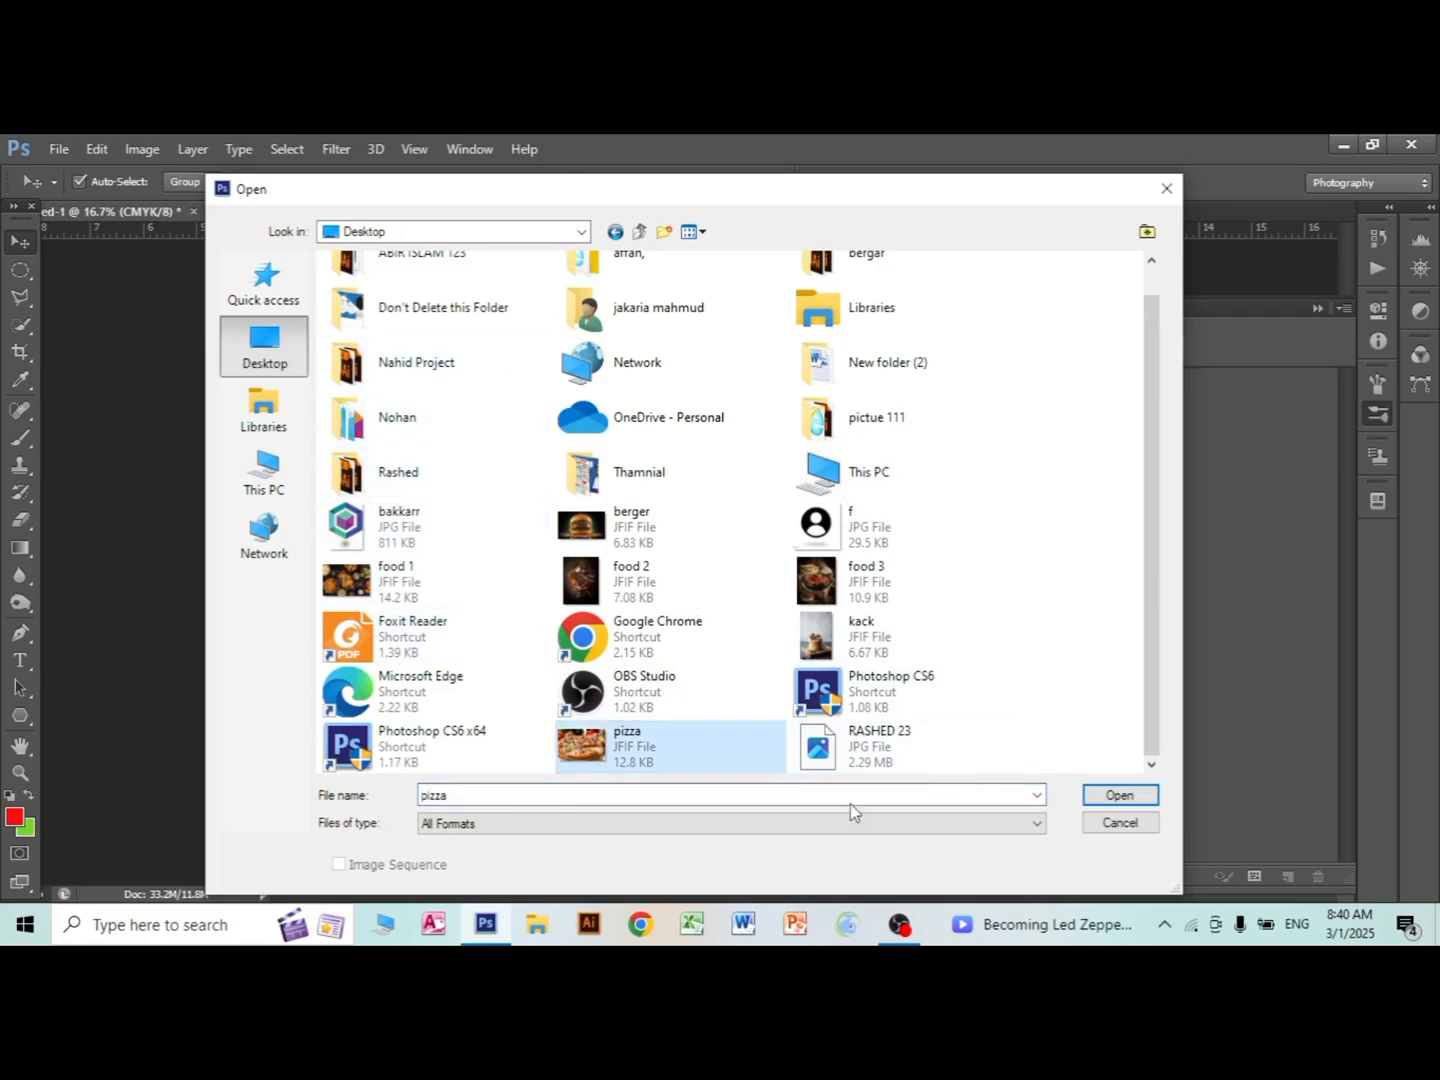
pyautogui.click(1112, 794)
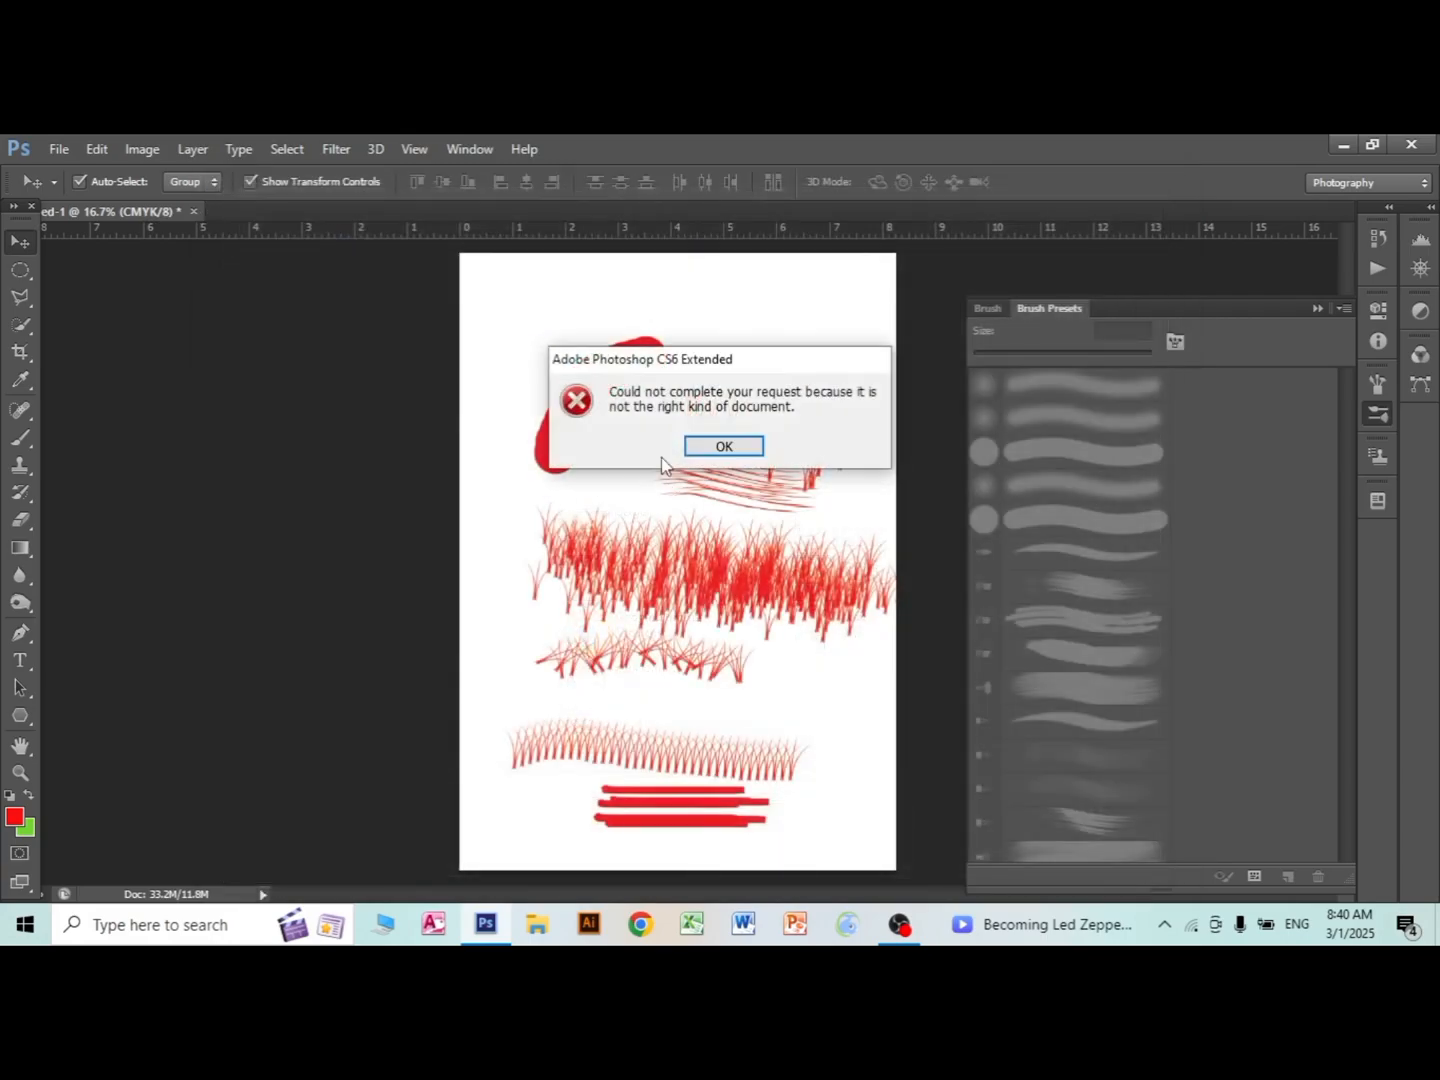
pyautogui.click(699, 444)
# Open the image Madrassas-Education-Skill-Computer from the Thamnial folder on the Desktop.
pyautogui.click(59, 149)
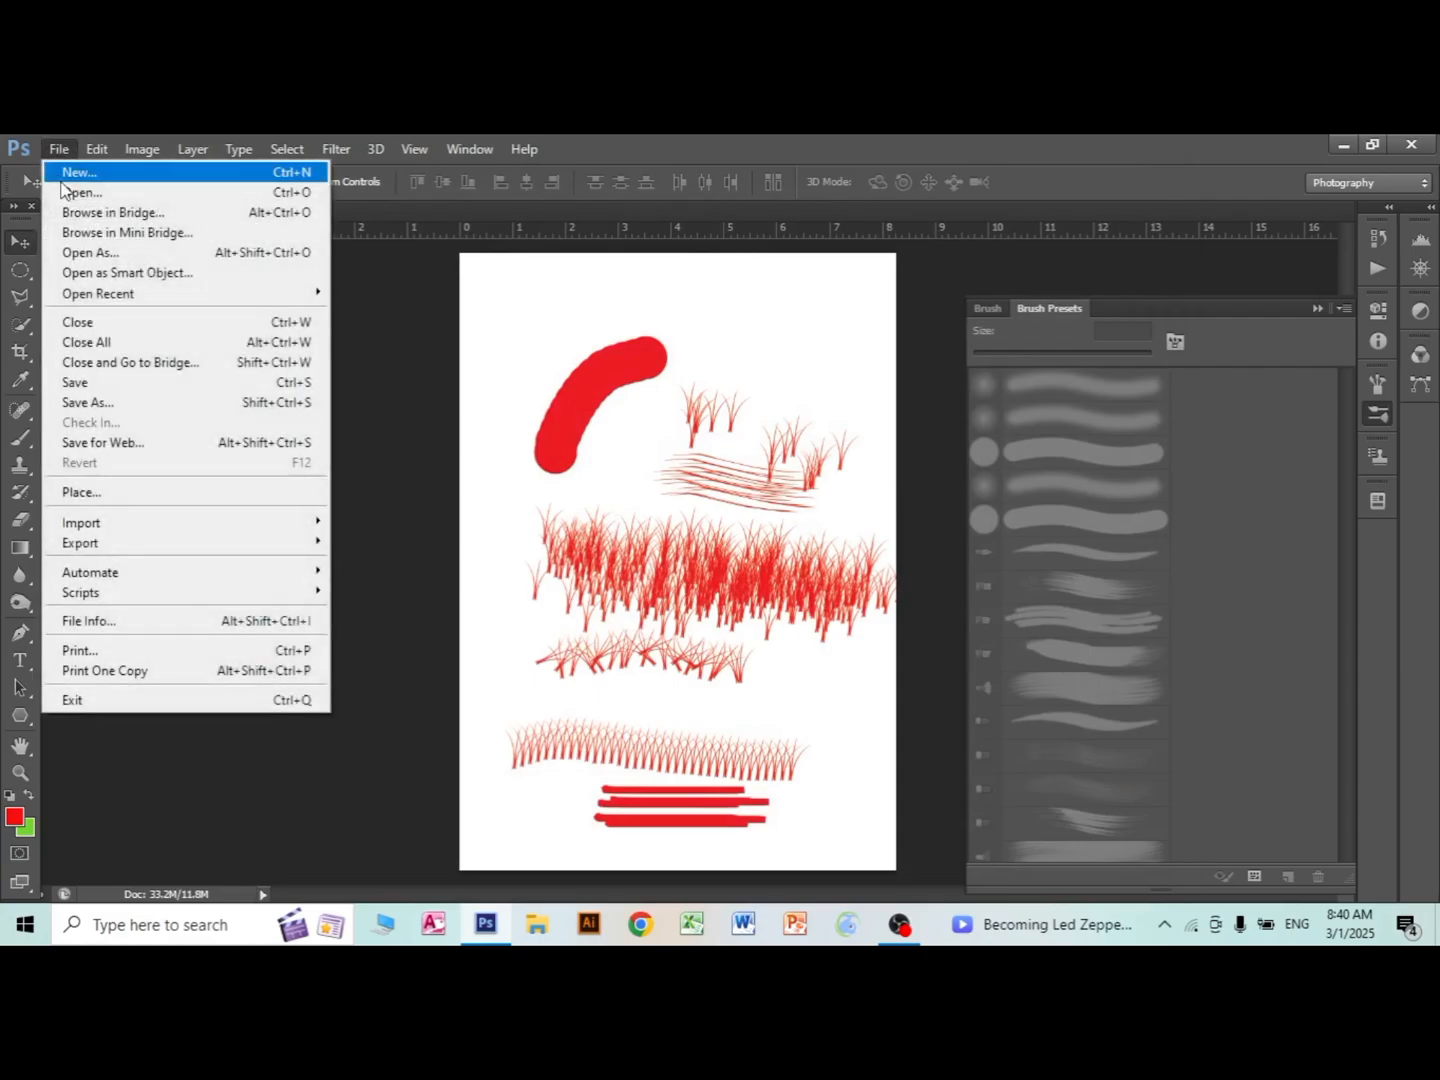
pyautogui.click(78, 191)
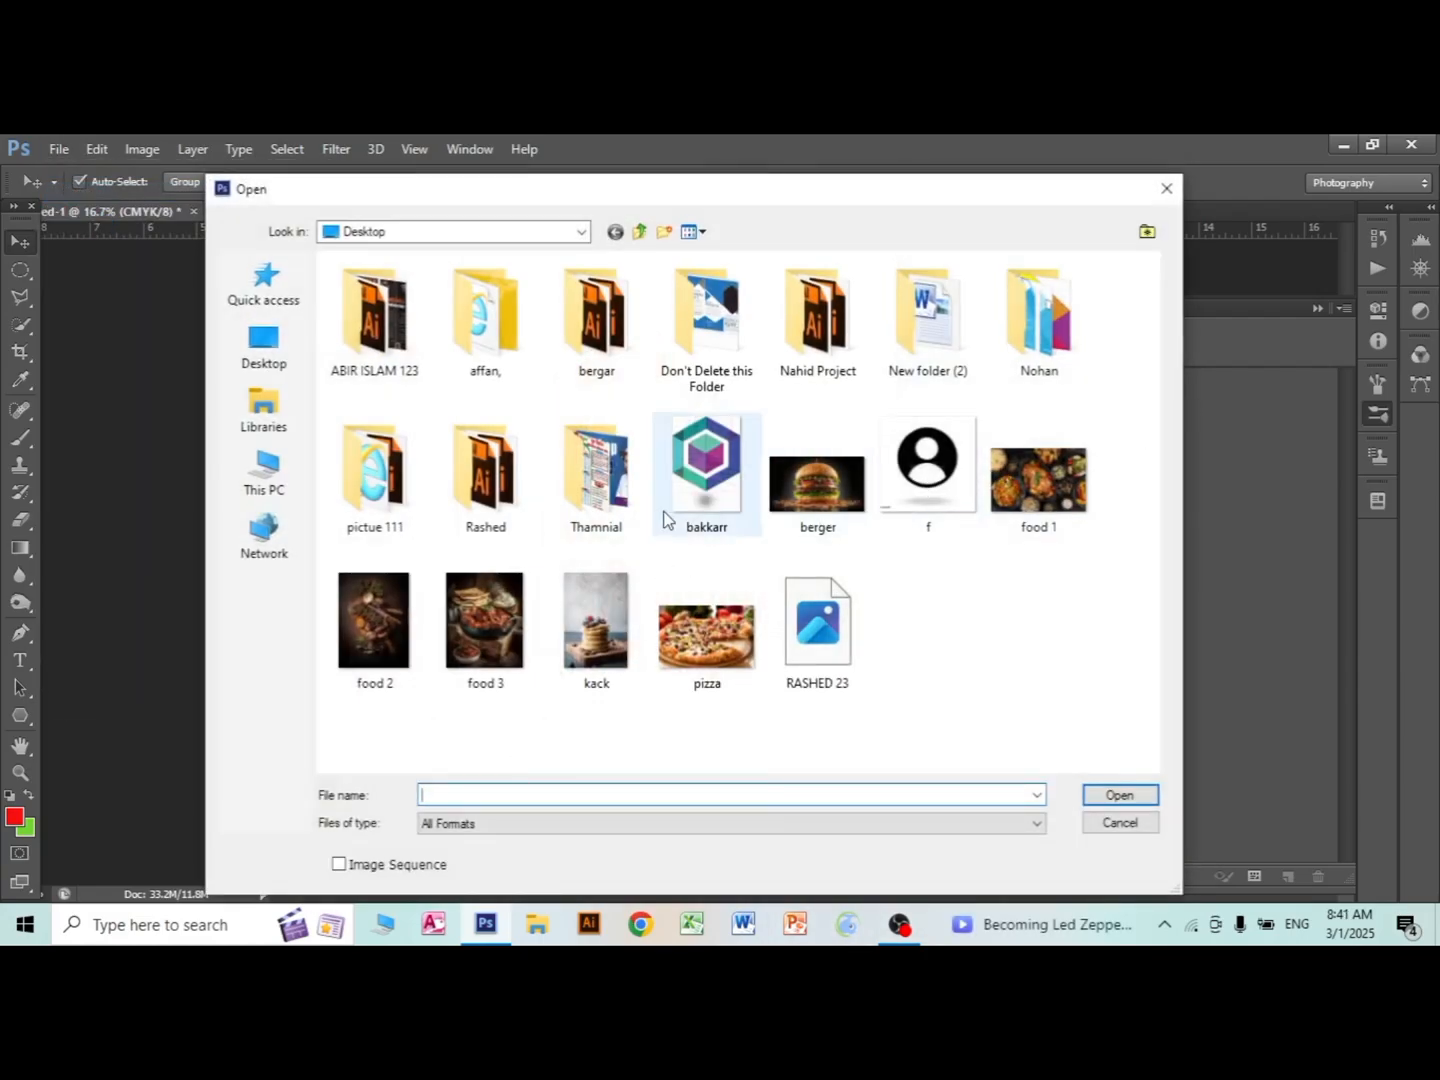
pyautogui.doubleClick(598, 487)
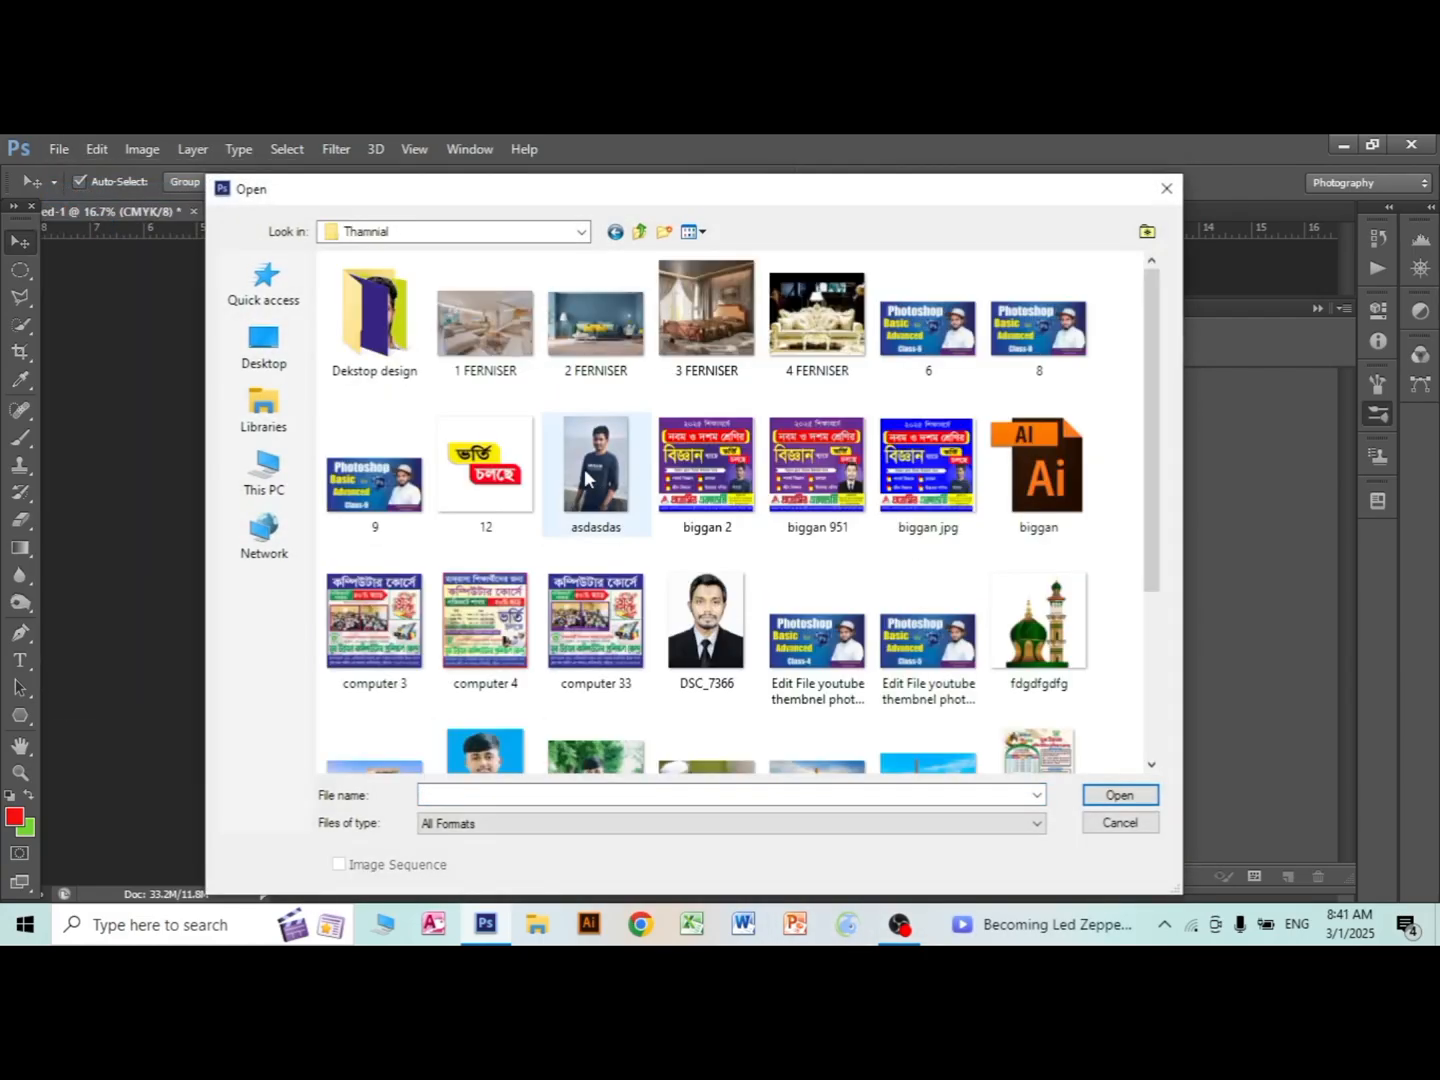
pyautogui.click(603, 470)
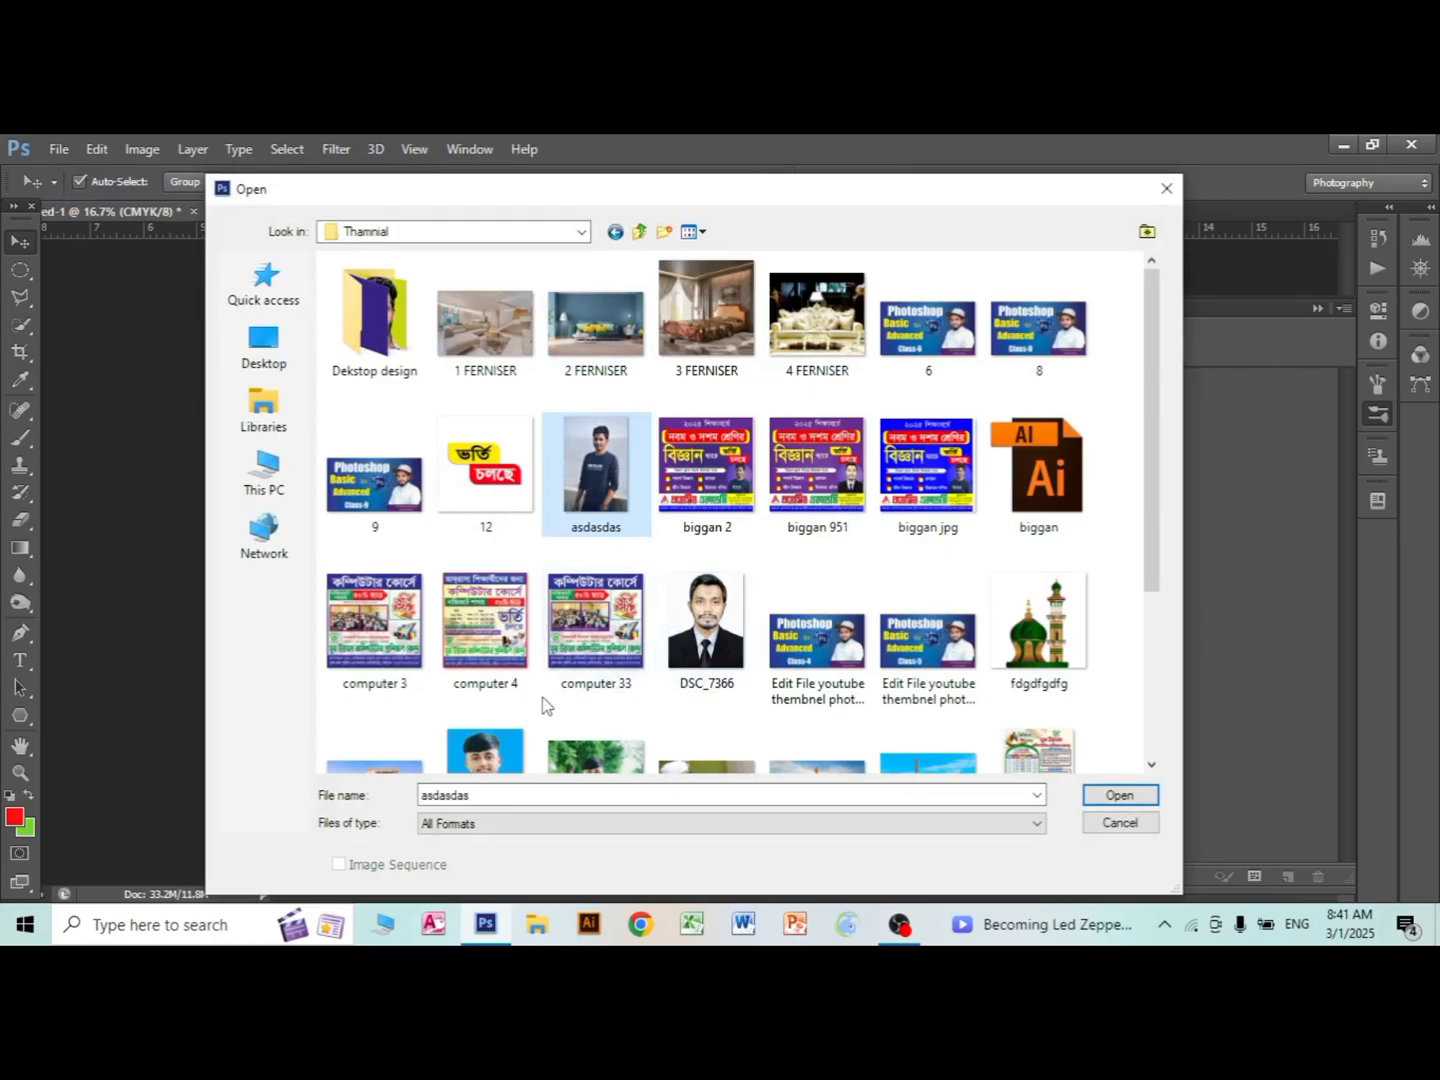
pyautogui.scroll(-2, 522, 718)
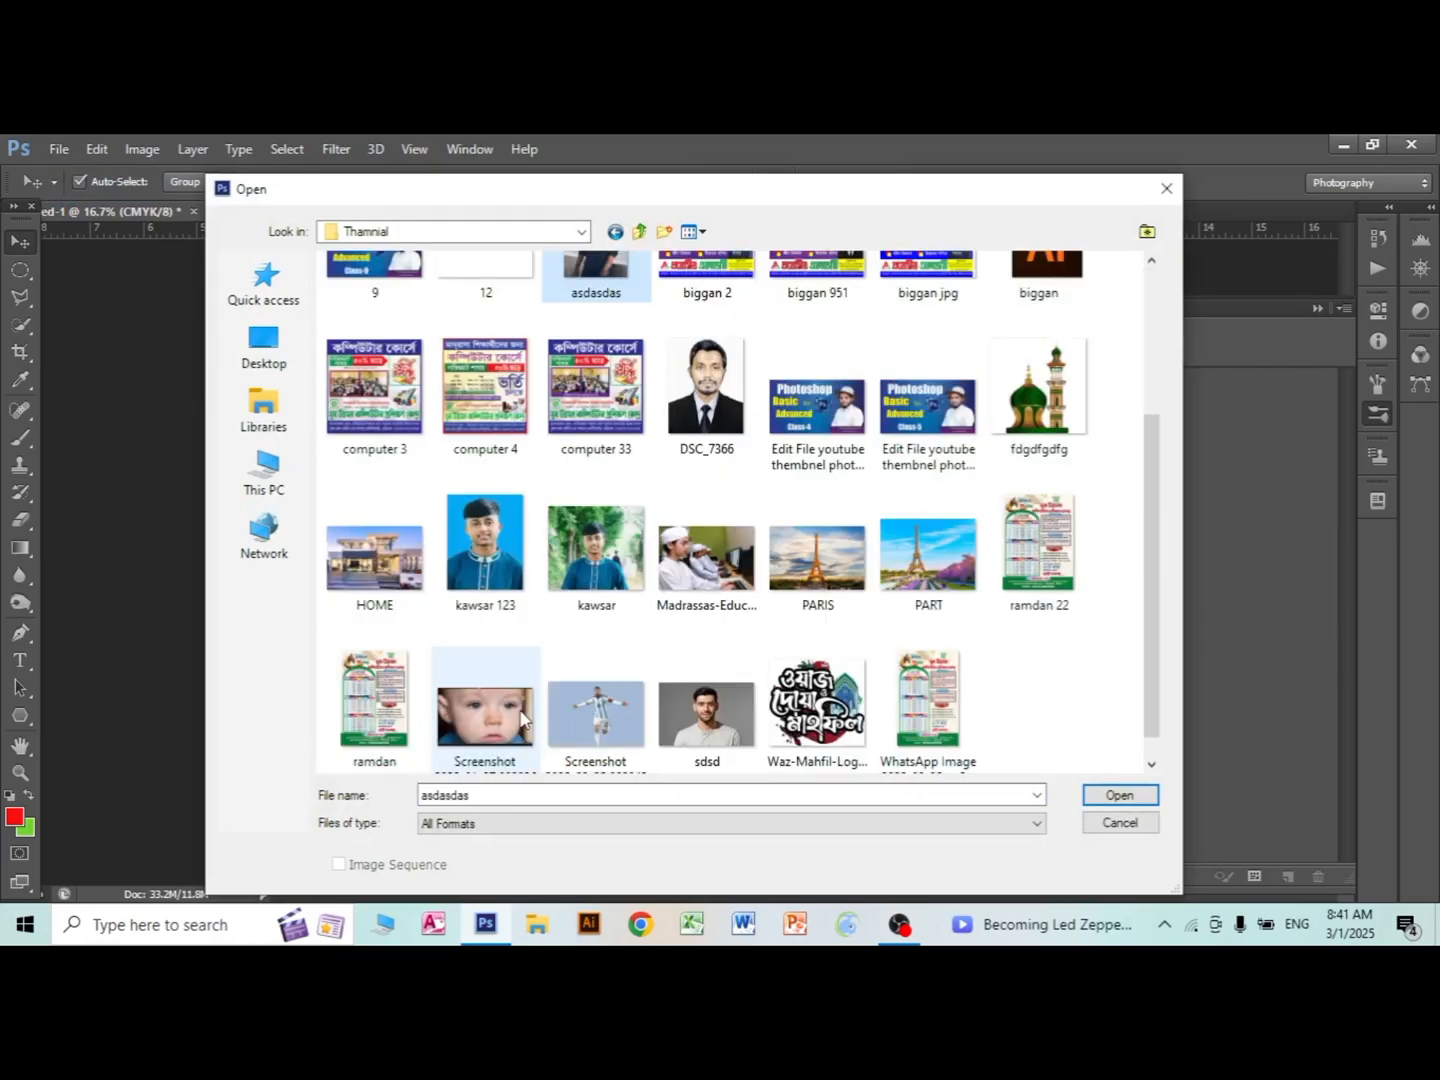
pyautogui.click(707, 612)
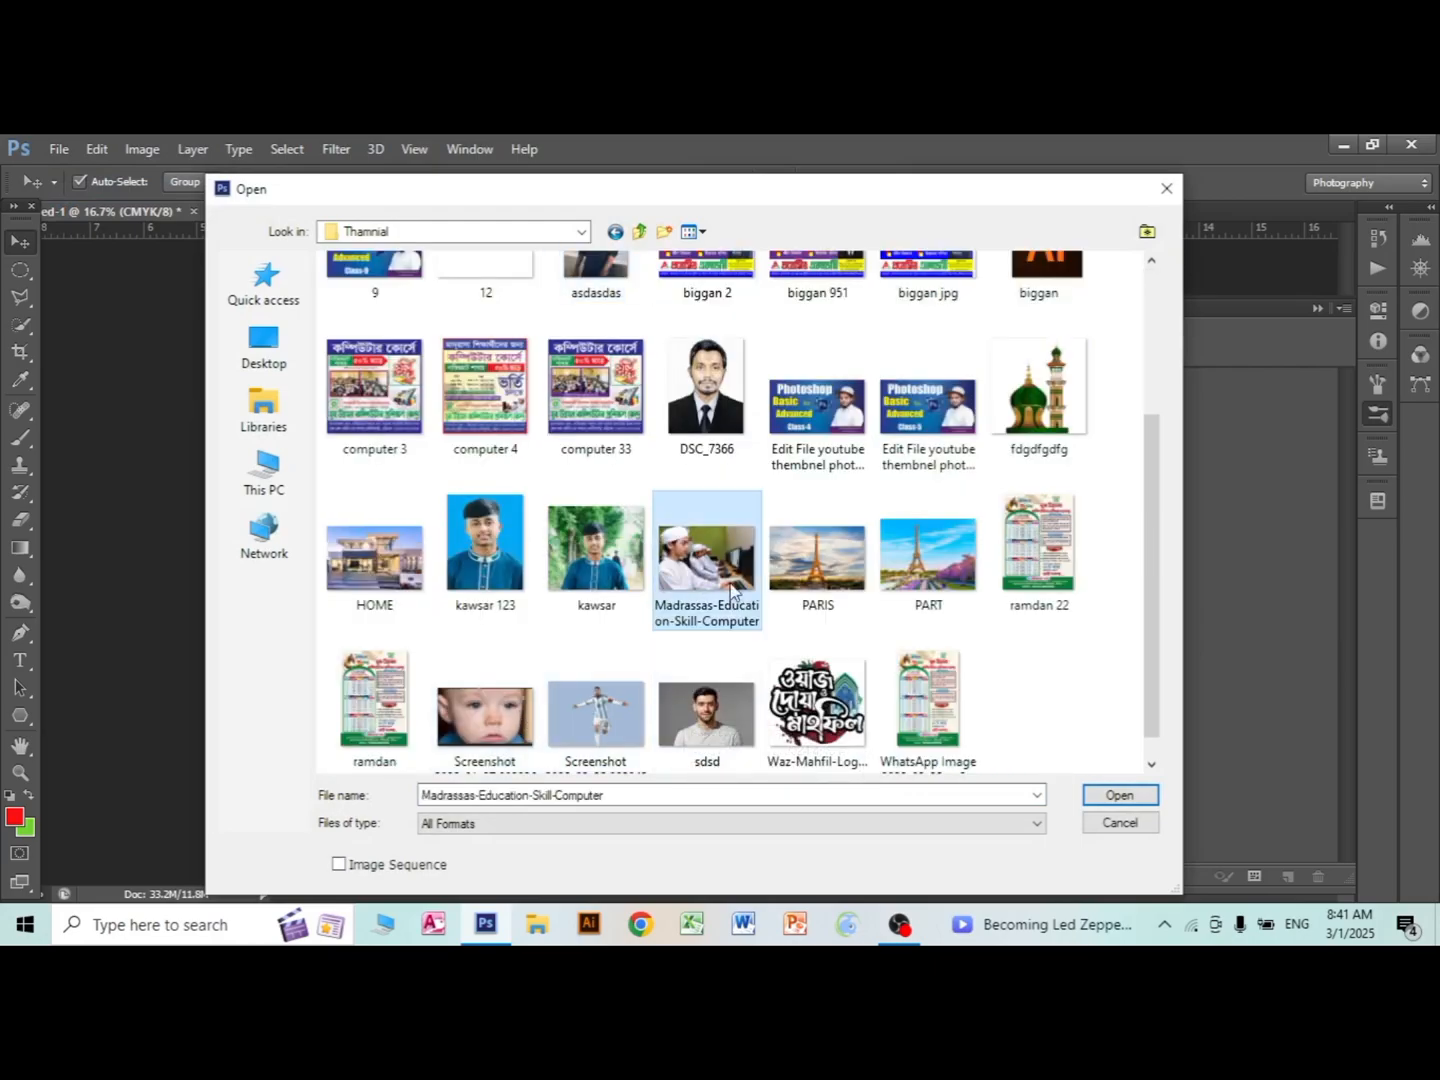
pyautogui.click(1117, 795)
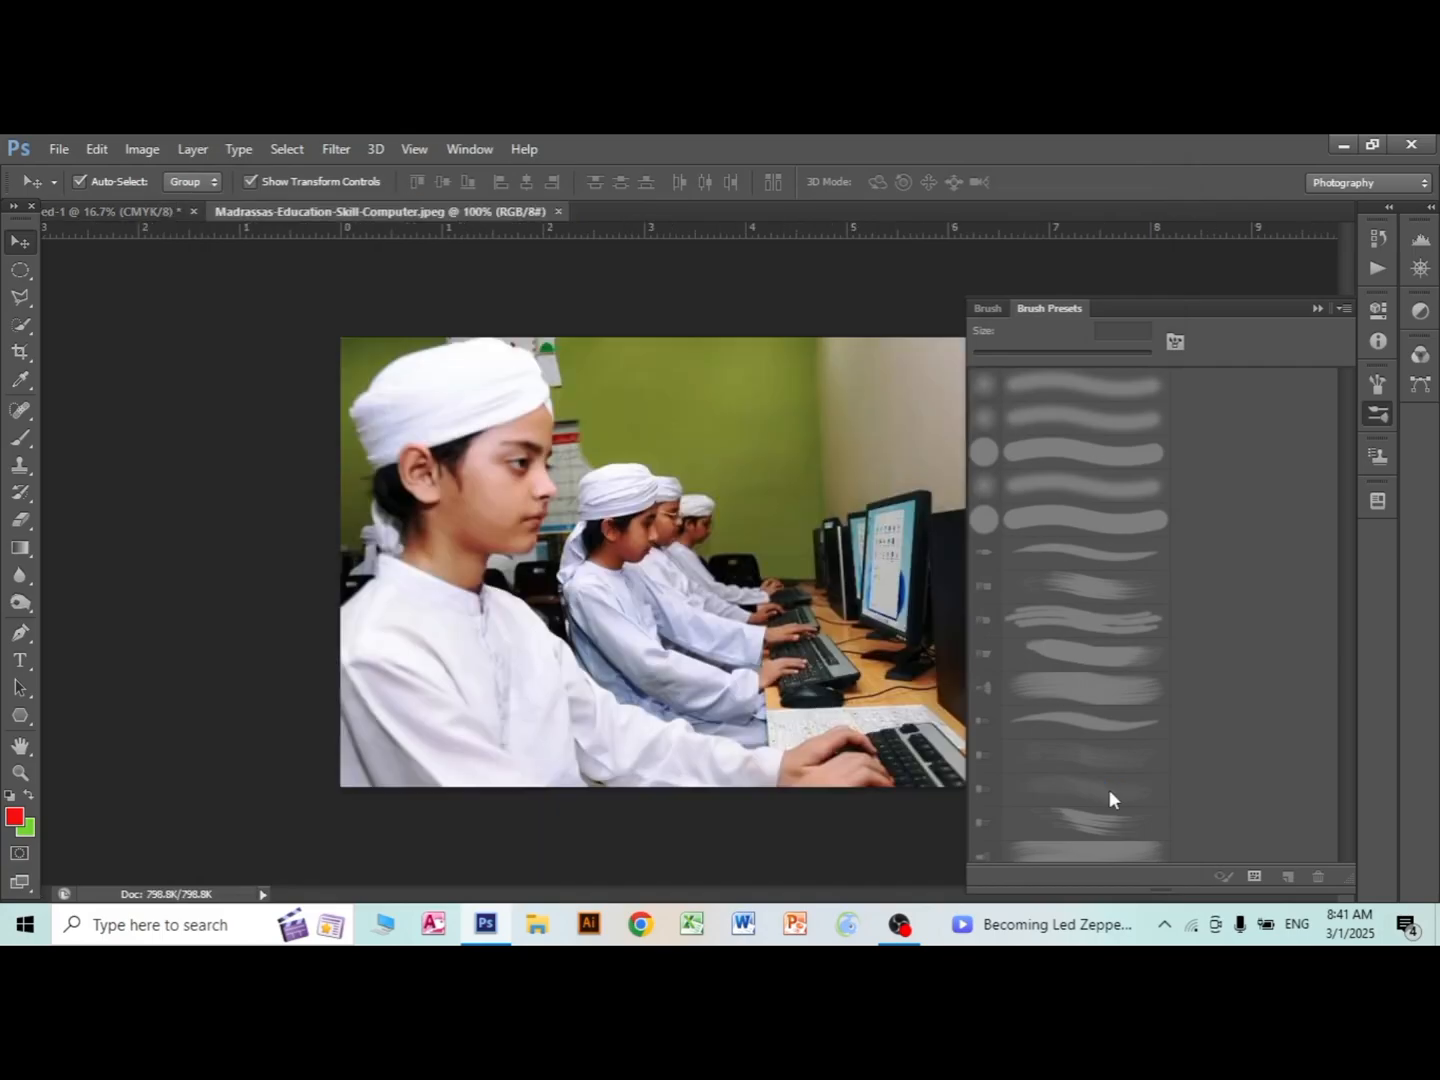
# Display the photo's colour channels and enlarge their list to show all of them.
pyautogui.click(477, 148)
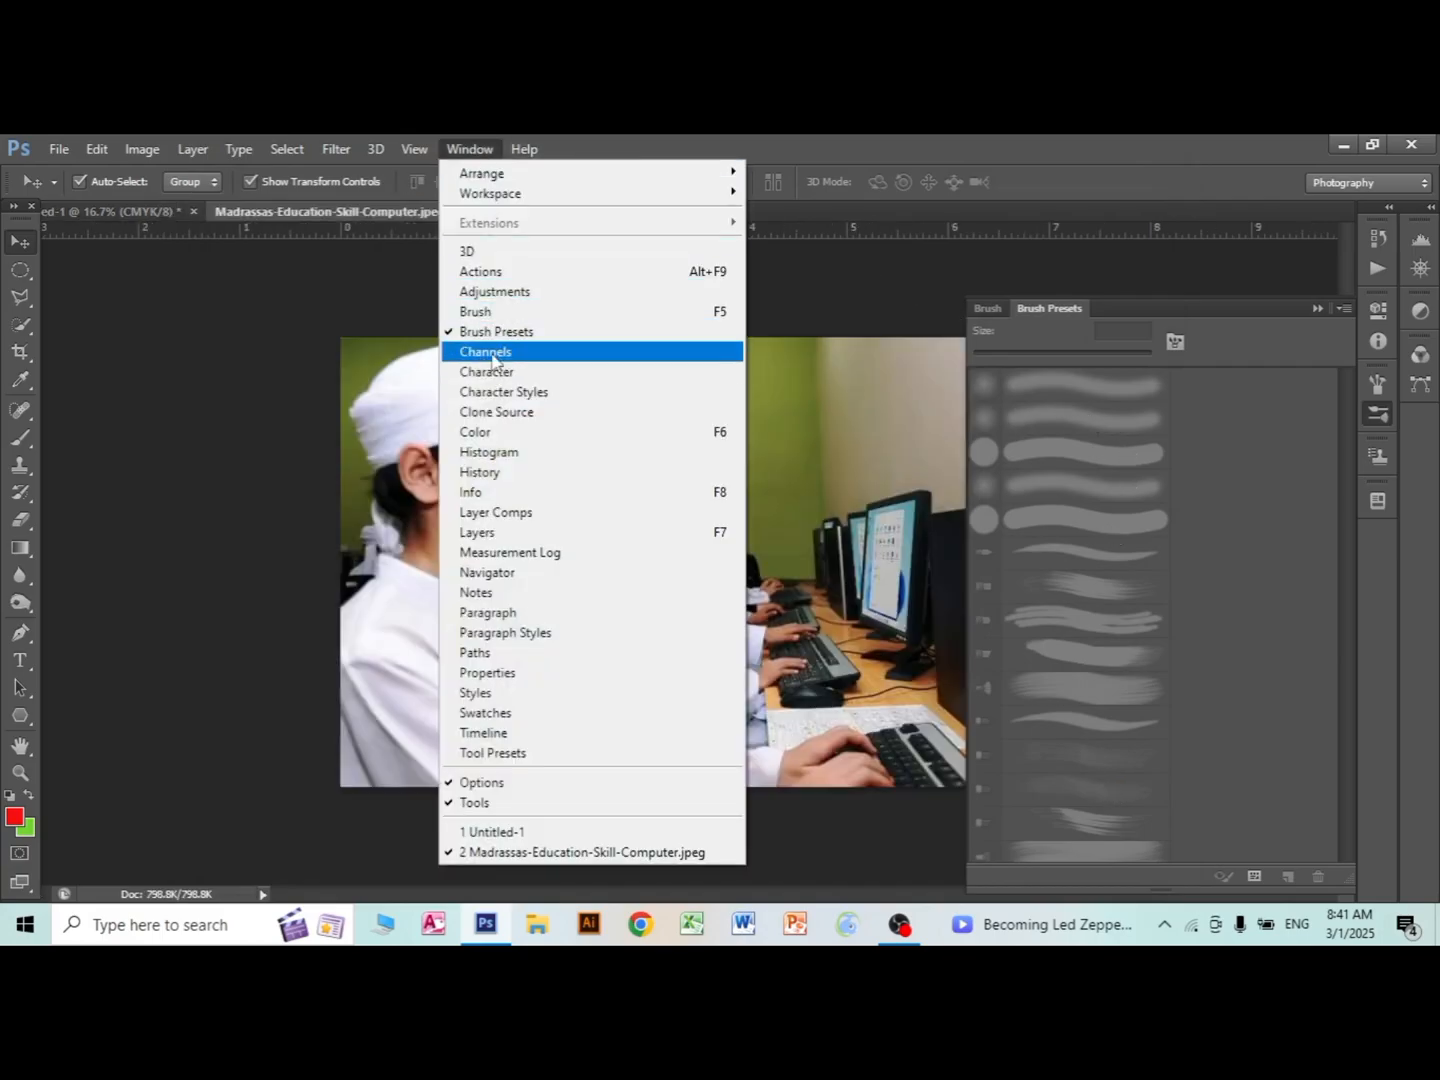
pyautogui.click(493, 354)
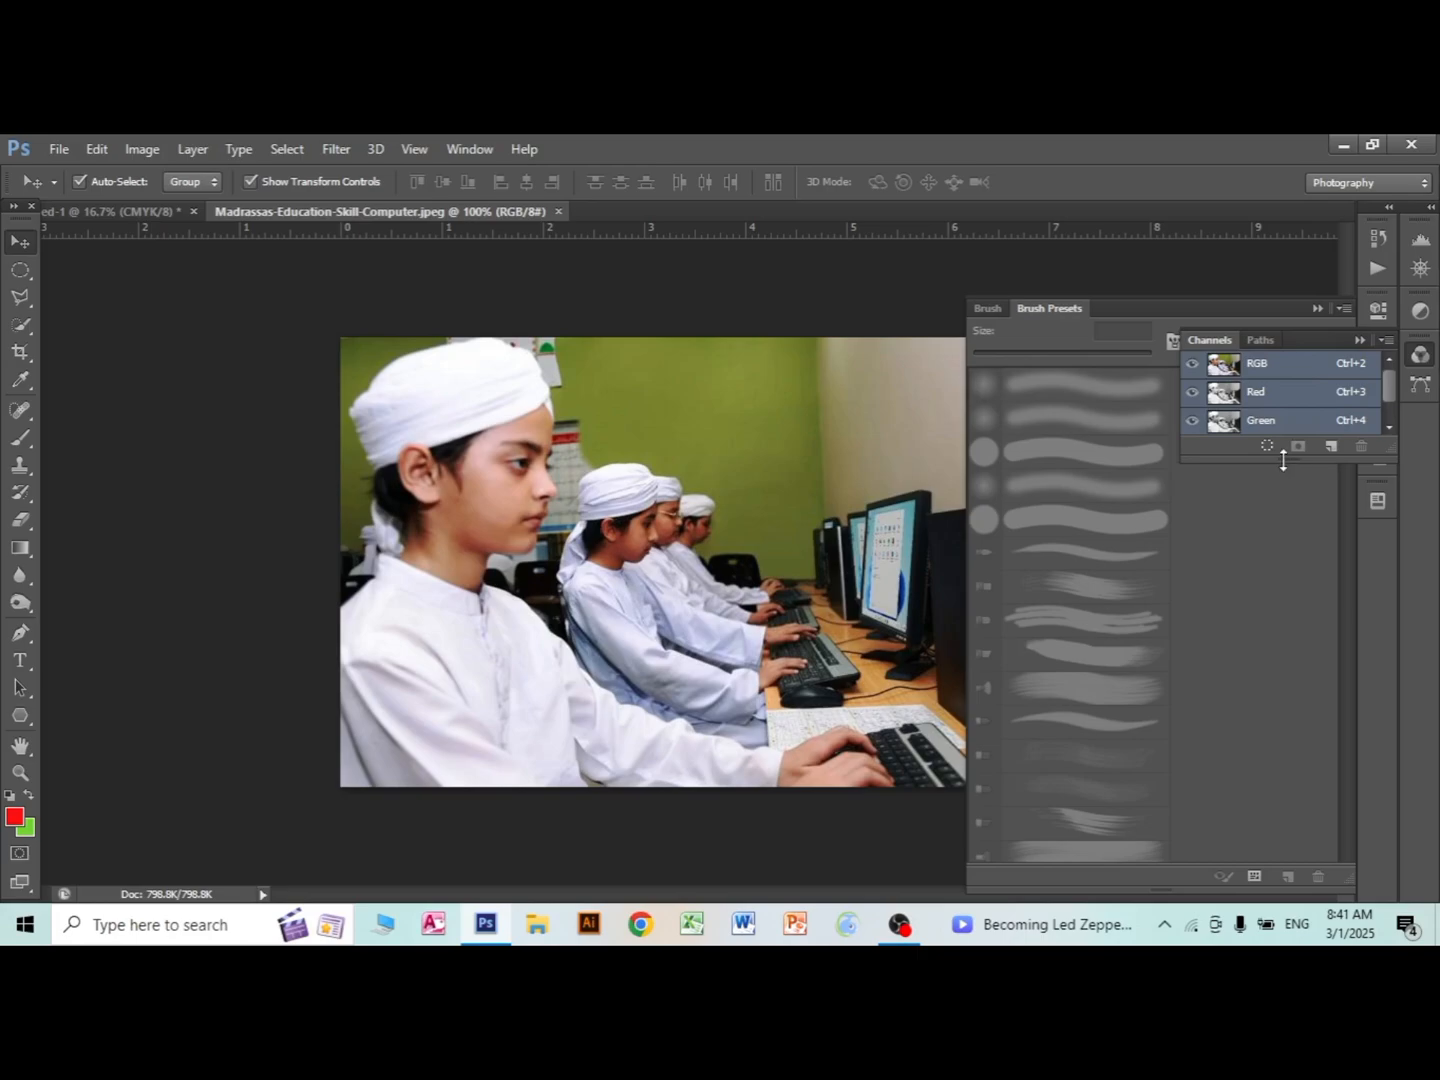
pyautogui.moveTo(1284, 458); pyautogui.dragTo(1301, 597)
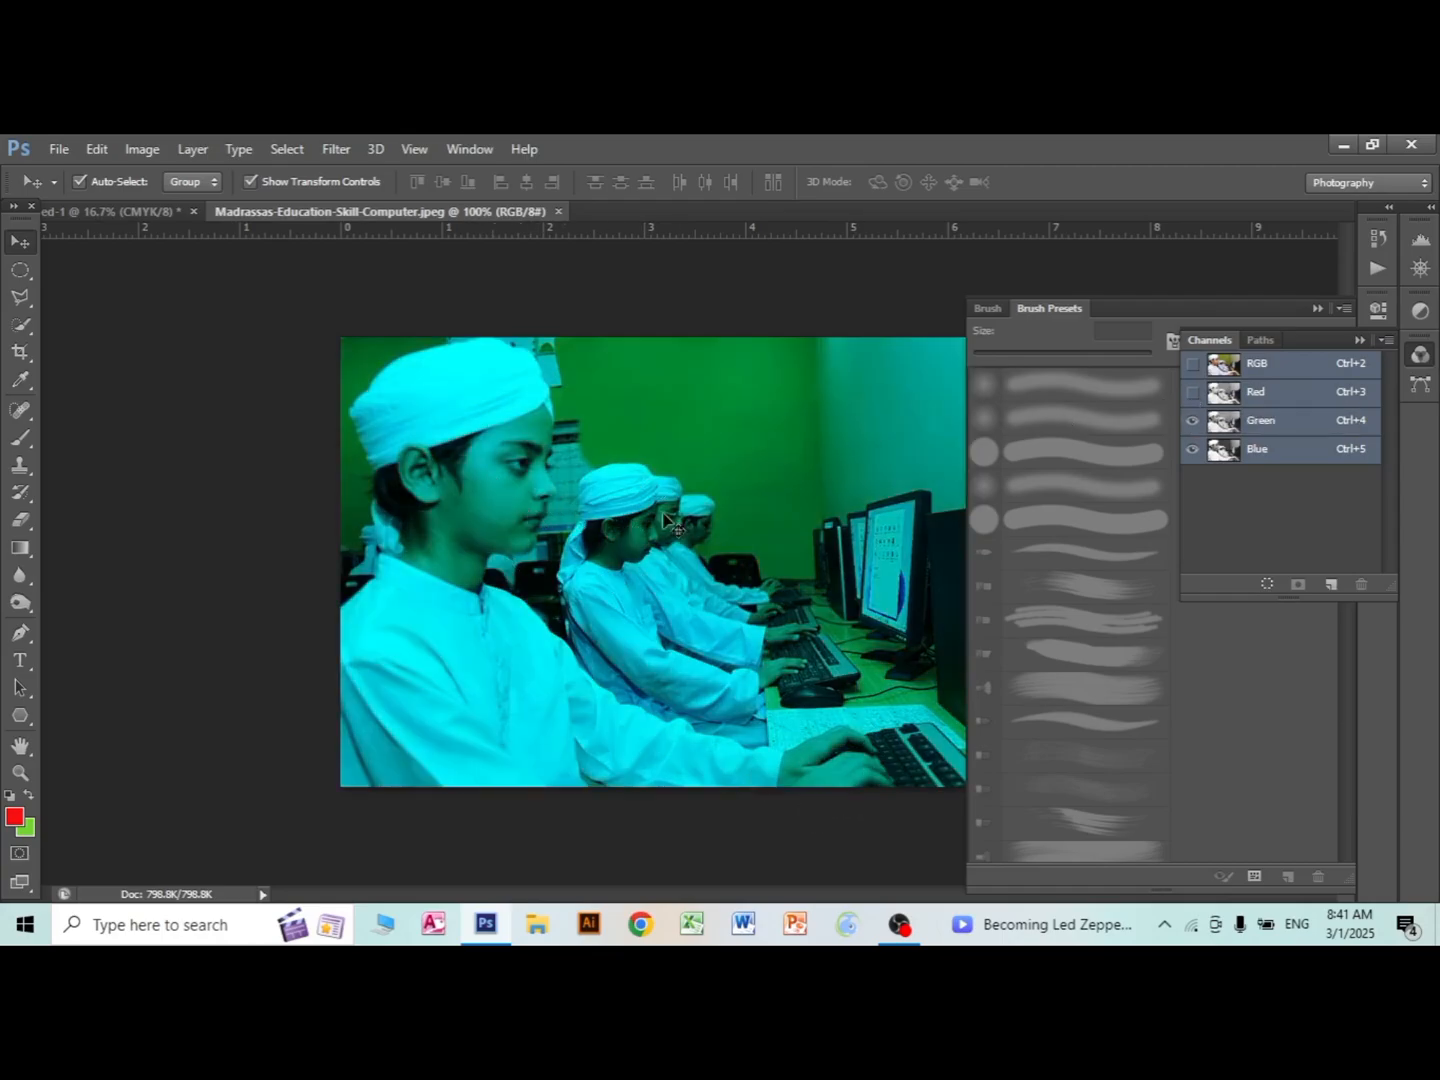
# Compare the photo with the Red, Green and Blue channels hidden one at a time, restoring each.
pyautogui.click(1193, 393)
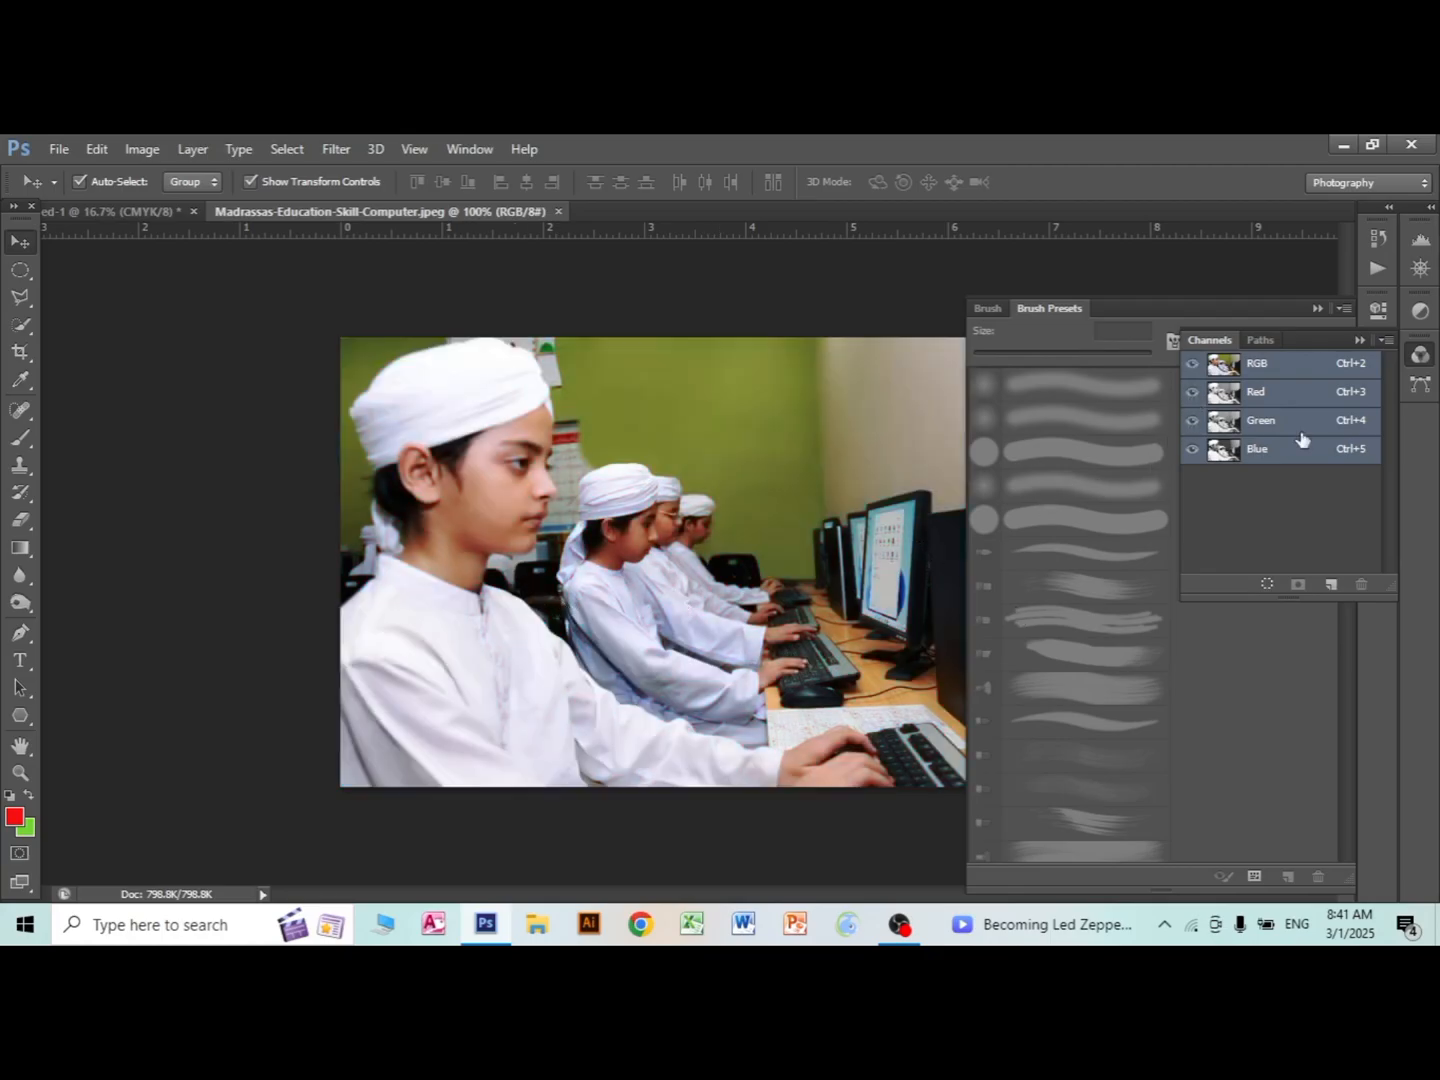
pyautogui.click(1193, 422)
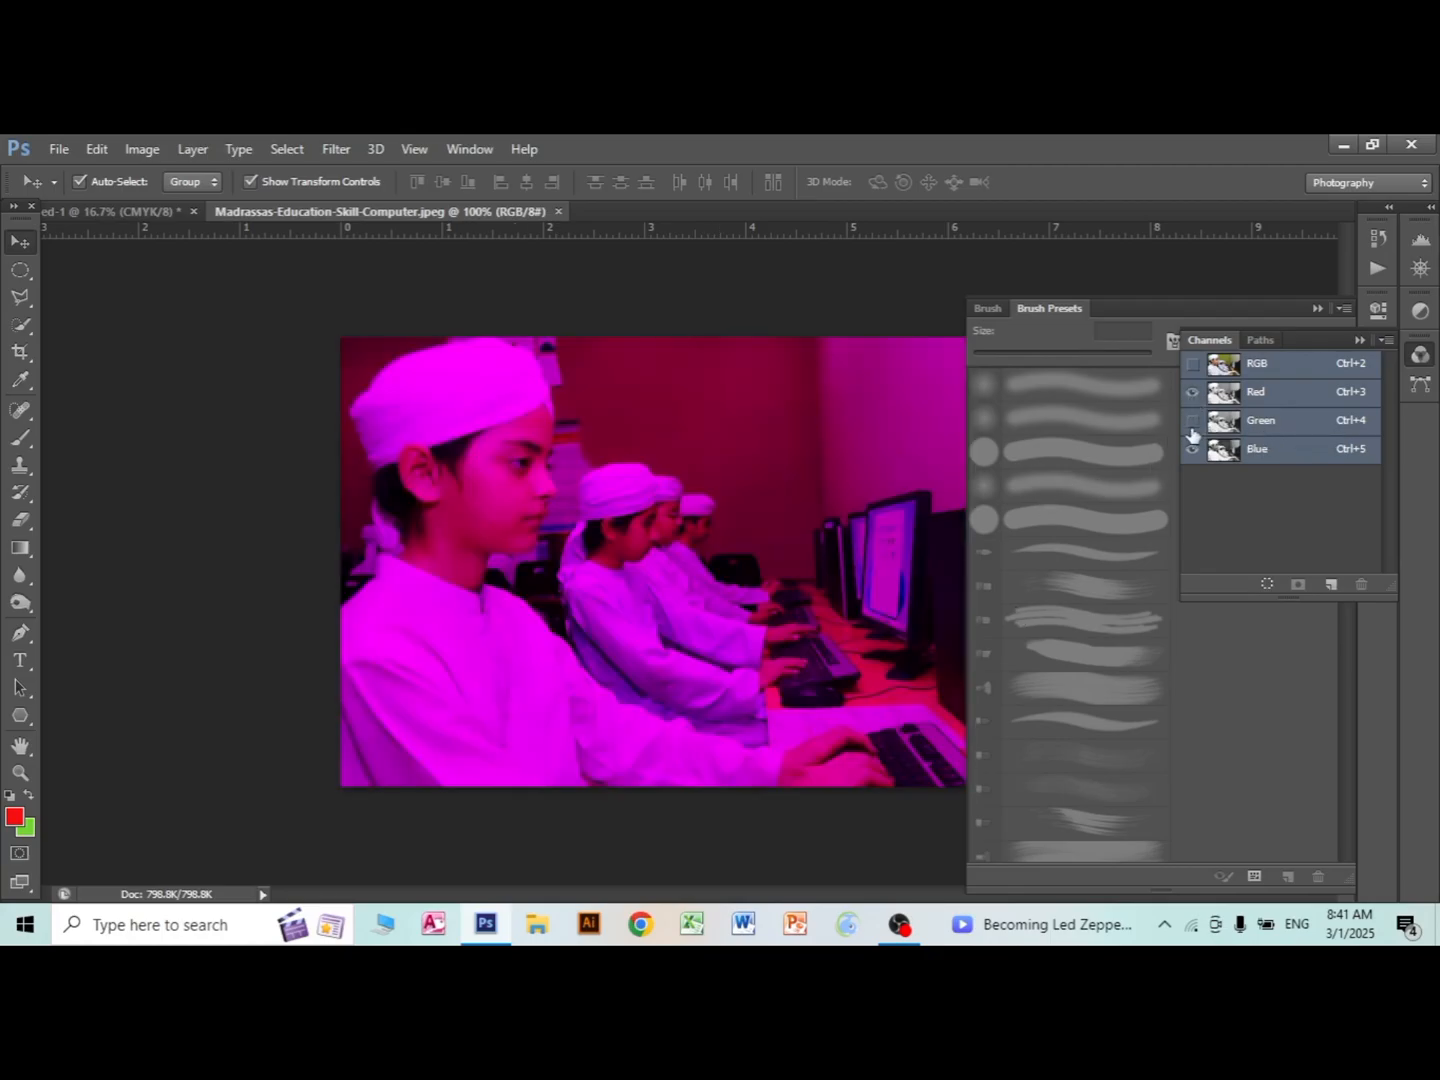
pyautogui.click(1193, 422)
pyautogui.click(1193, 451)
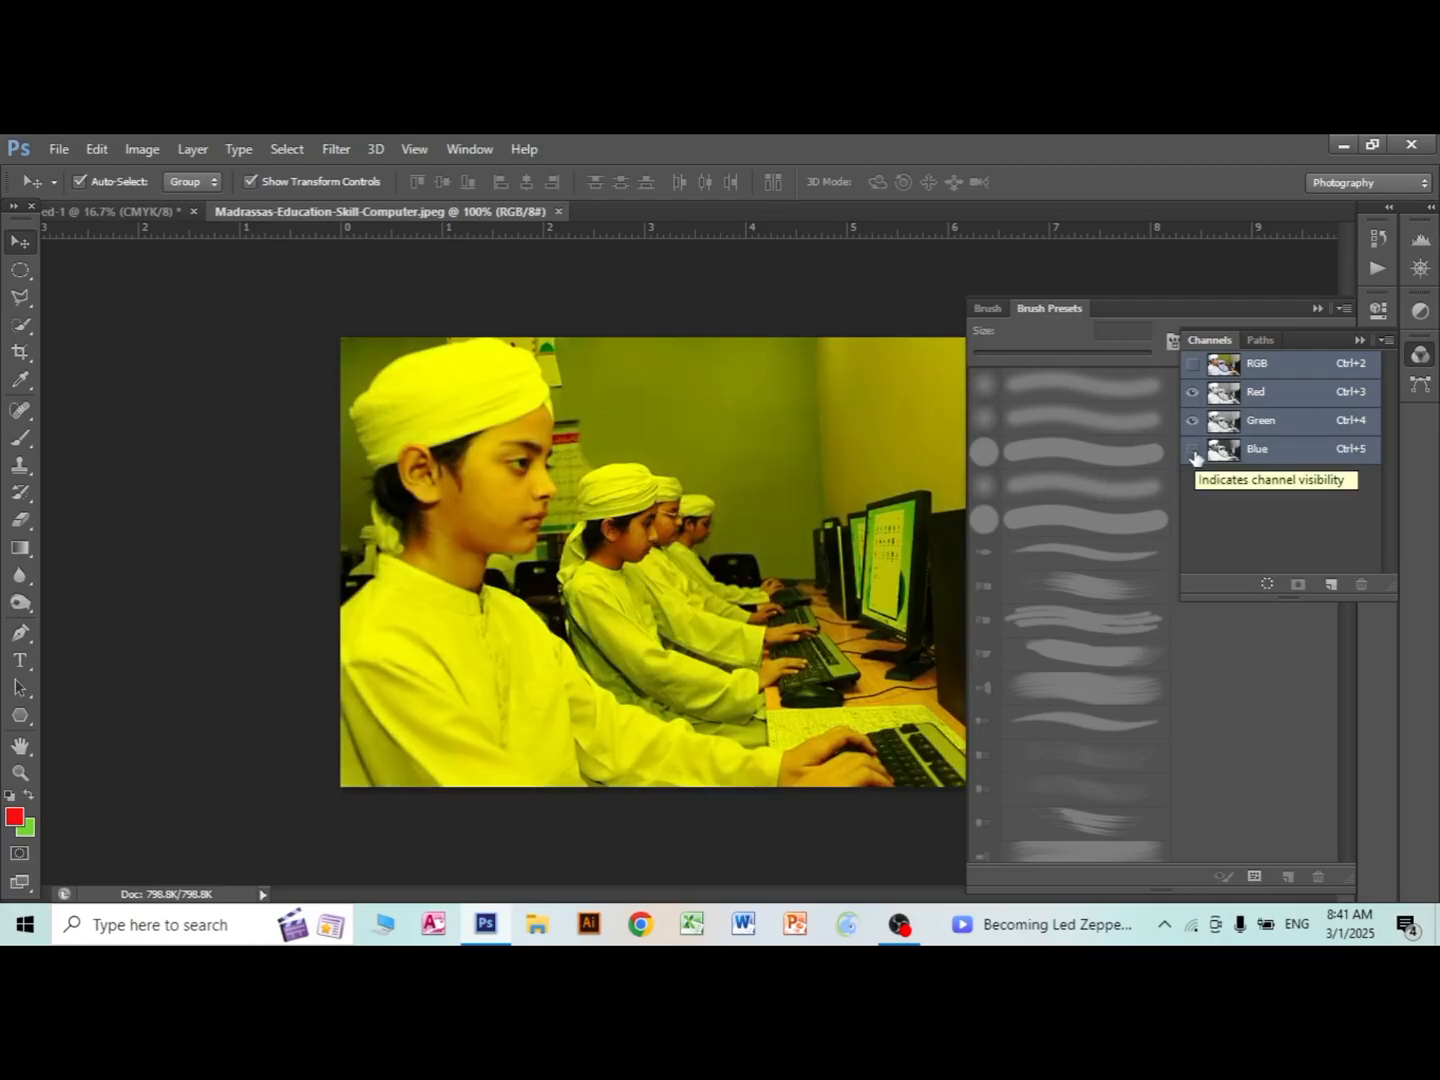
pyautogui.click(1193, 451)
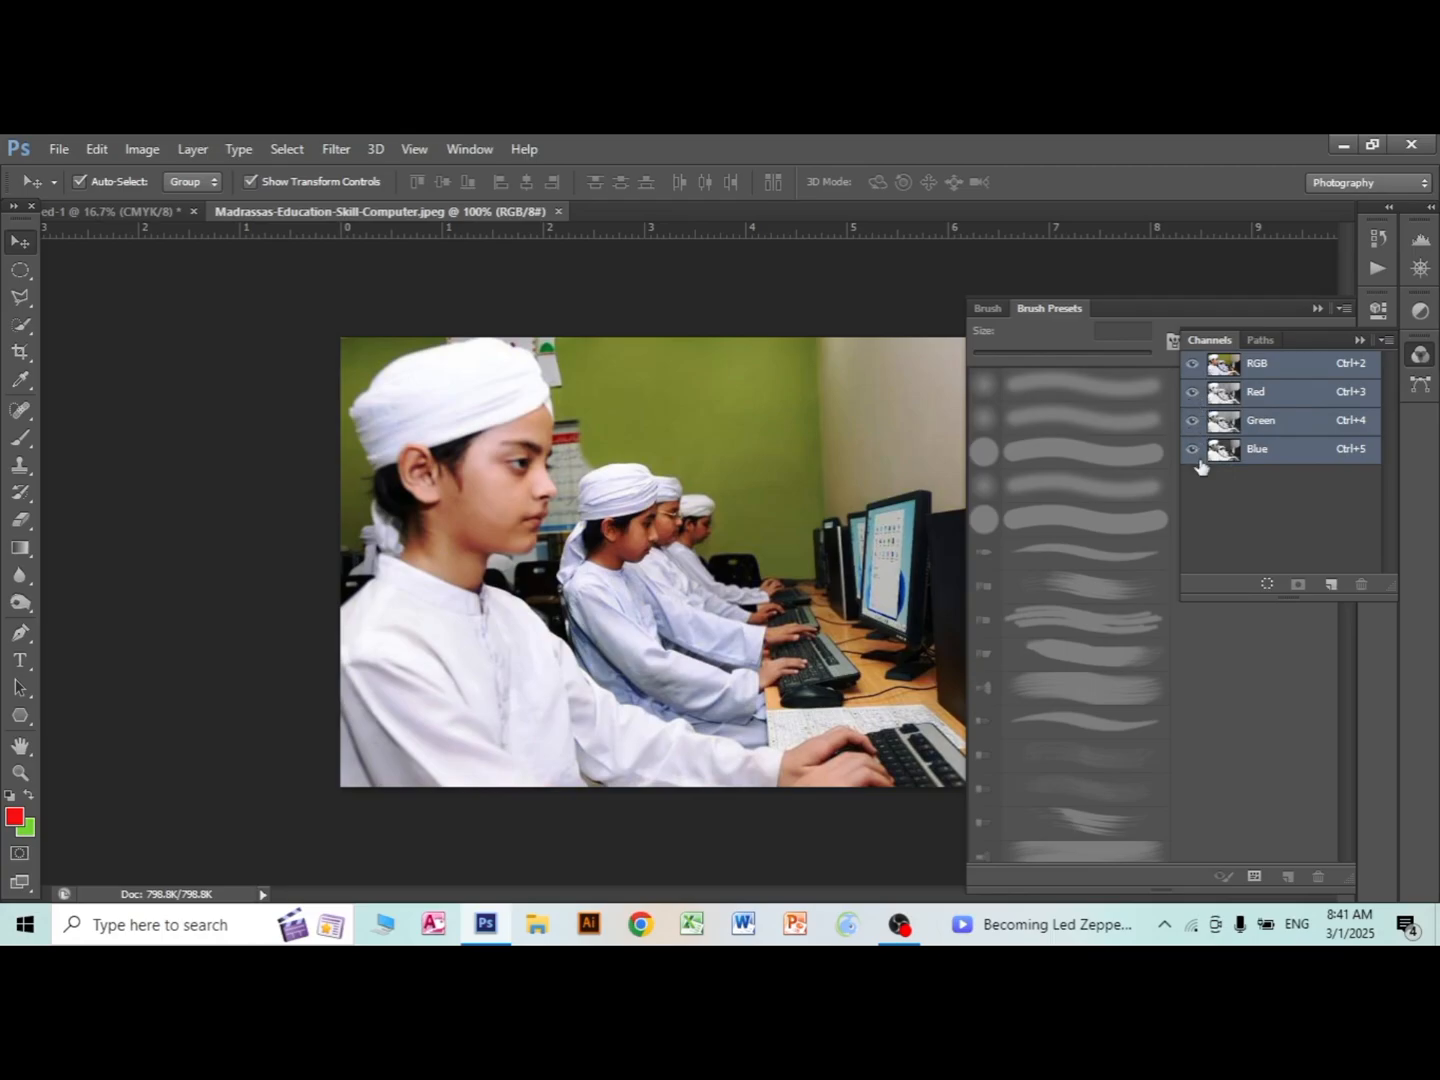
# Display the character formatting settings and return to the document with the red brush strokes.
pyautogui.click(469, 149)
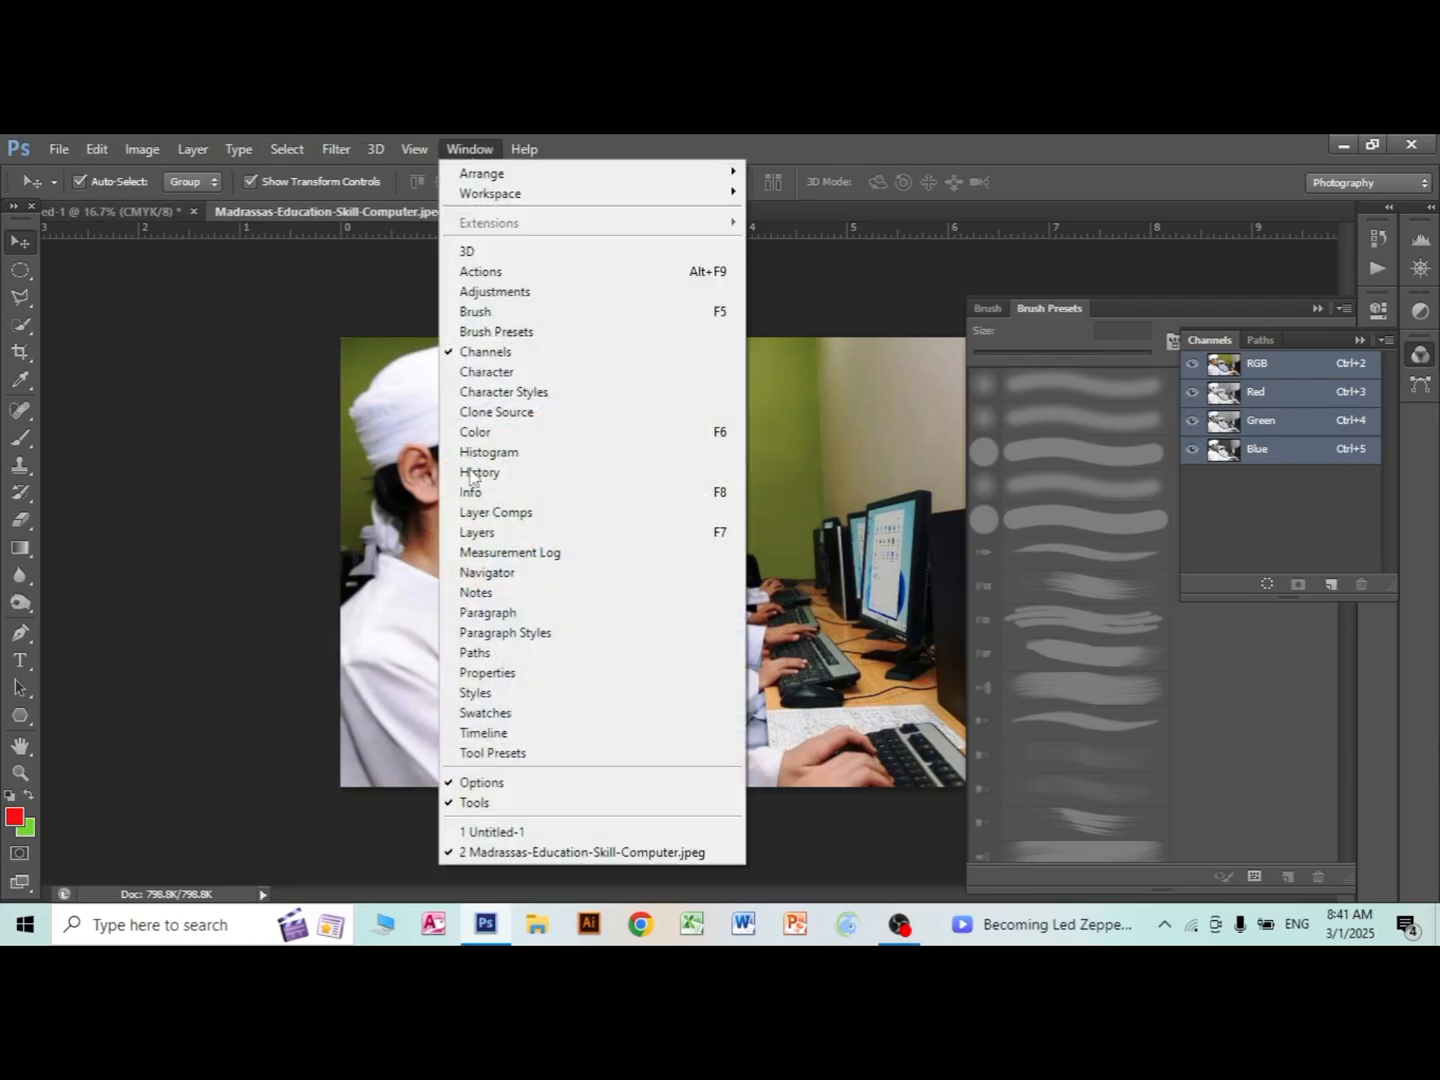
pyautogui.click(470, 373)
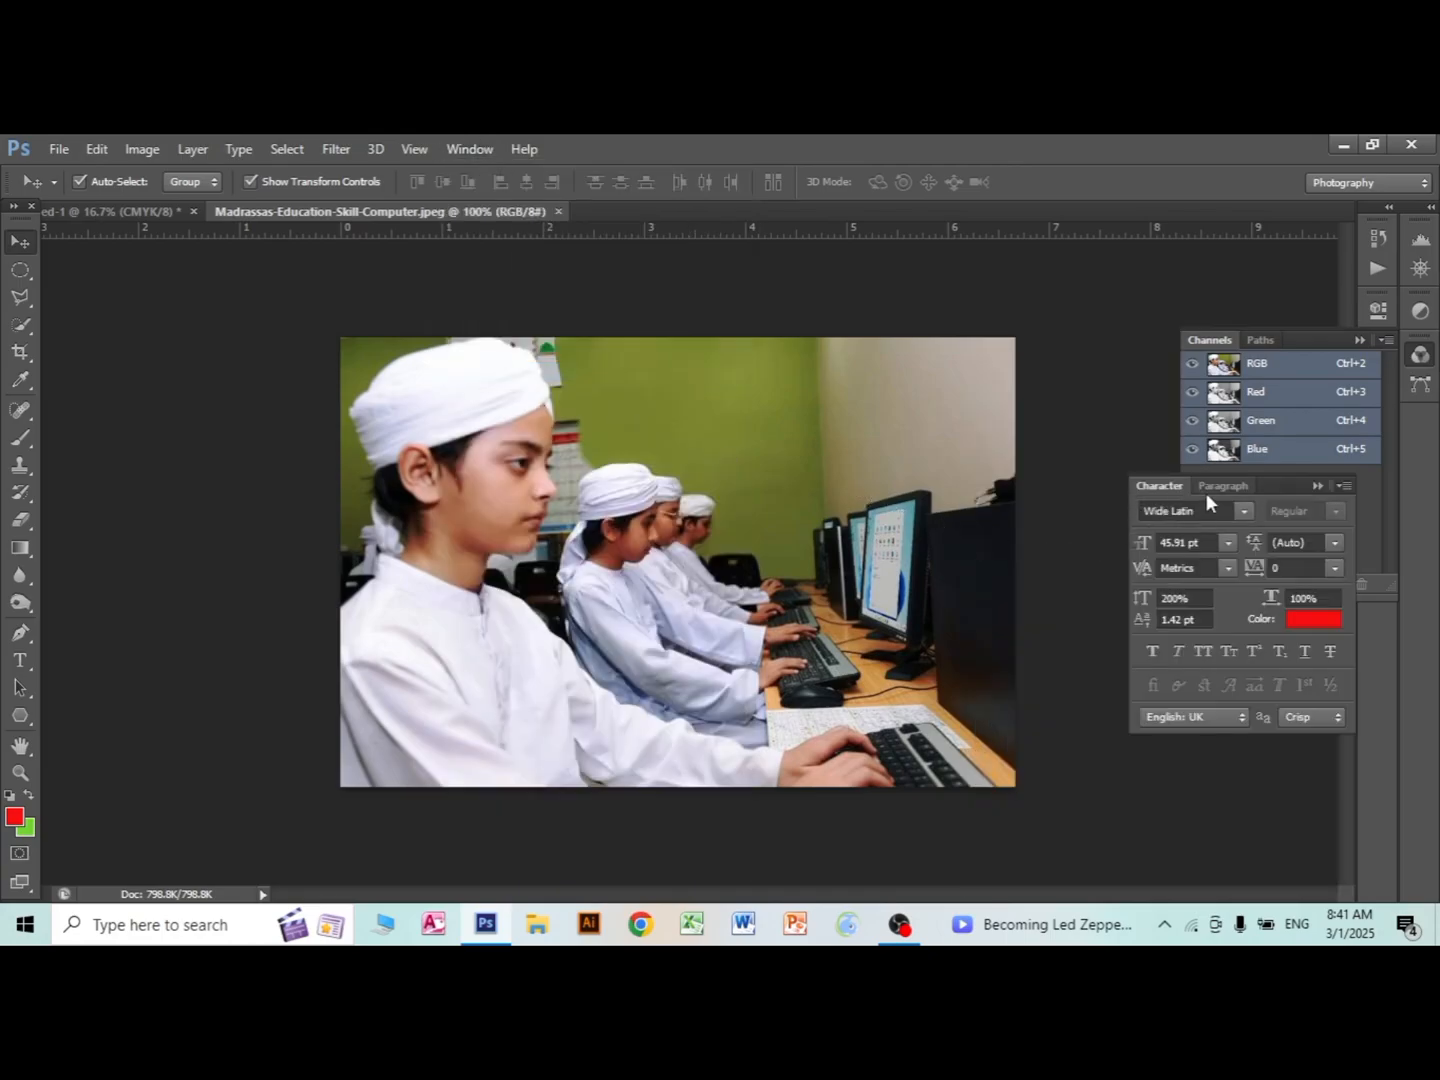
pyautogui.click(156, 213)
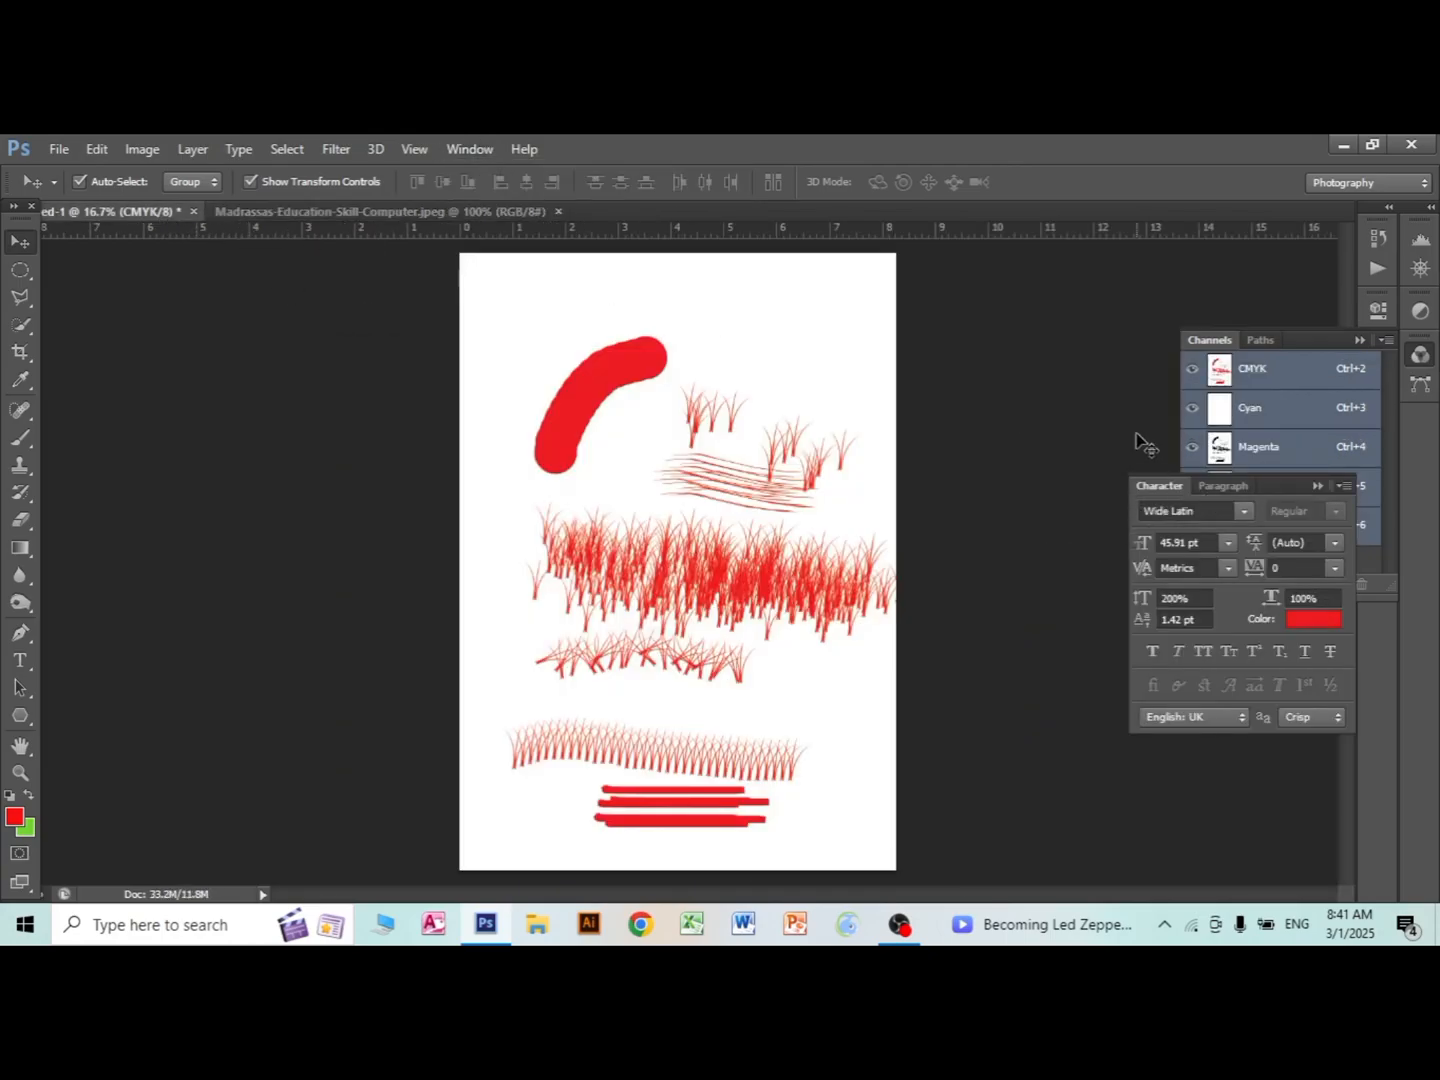
# Undo both bristle strokes, the curved round stroke and the grass clumps nearest the page's right edge.
pyautogui.hotkey('ctrl', 'alt', 'z')
pyautogui.hotkey('ctrl', 'alt', 'z')
pyautogui.hotkey('ctrl', 'alt', 'z')
pyautogui.hotkey('ctrl', 'alt', 'z')
pyautogui.hotkey('ctrl', 'alt', 'z')
pyautogui.hotkey('ctrl', 'alt', 'z')
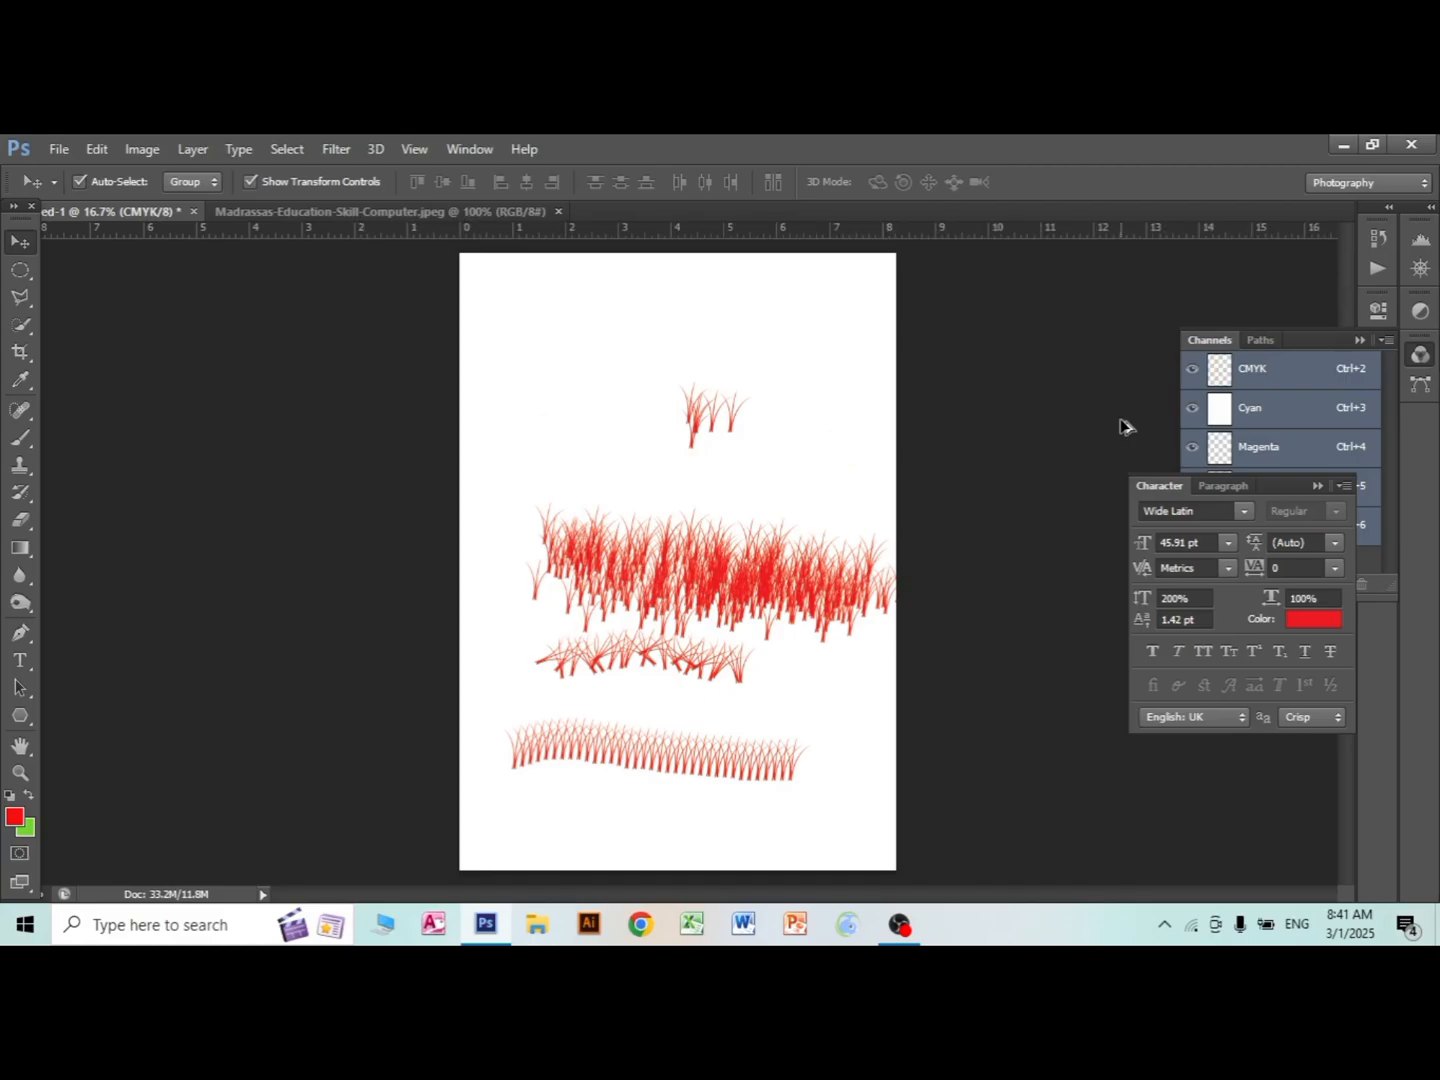
# Undo all the remaining red grass strokes on the page.
pyautogui.hotkey('ctrl', 'alt', 'z')
pyautogui.hotkey('ctrl', 'alt', 'z')
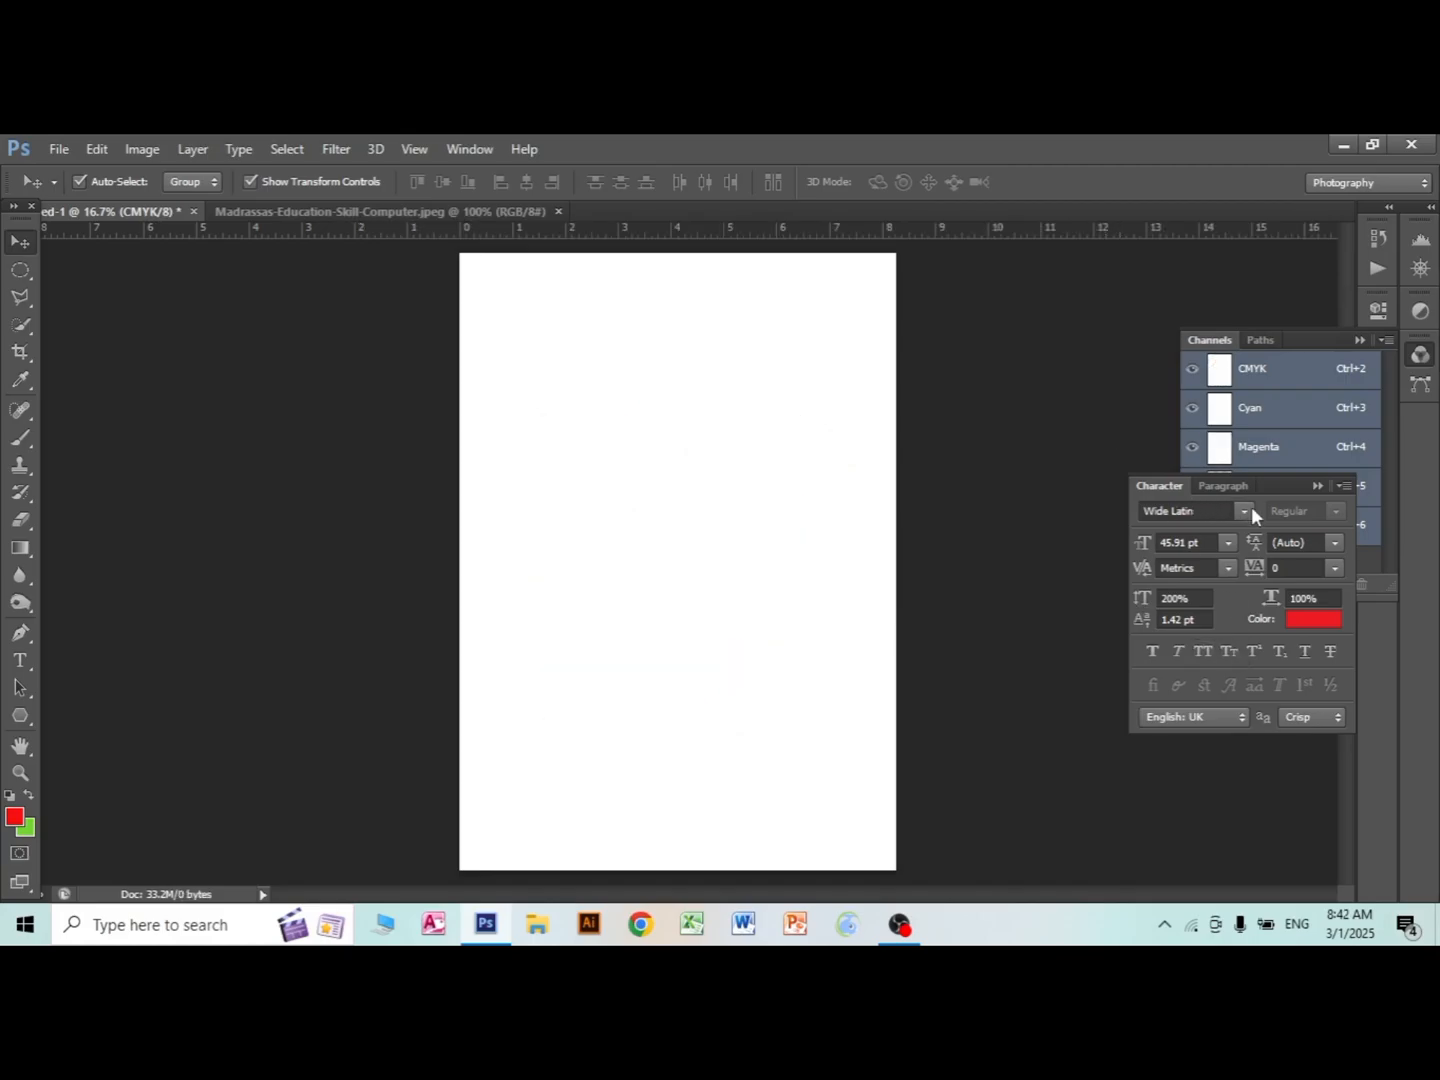
pyautogui.click(1244, 511)
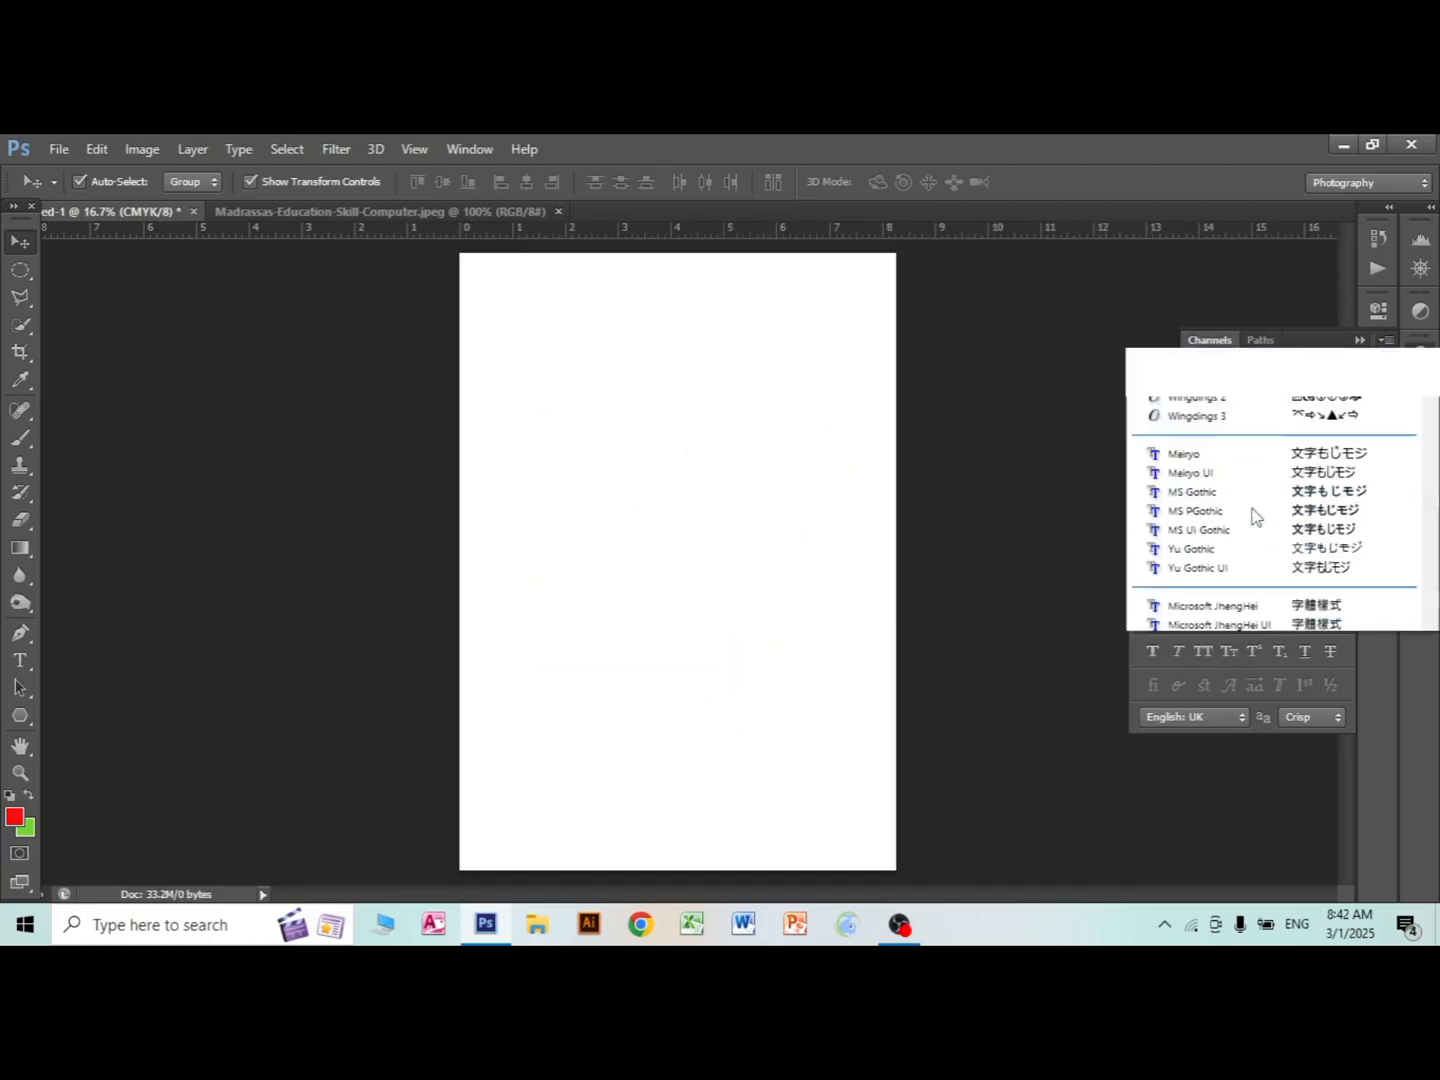
pyautogui.click(963, 403)
# Add the text "zm technology" on the upper half of the page and move it to fit between the page's side edges.
pyautogui.click(21, 547)
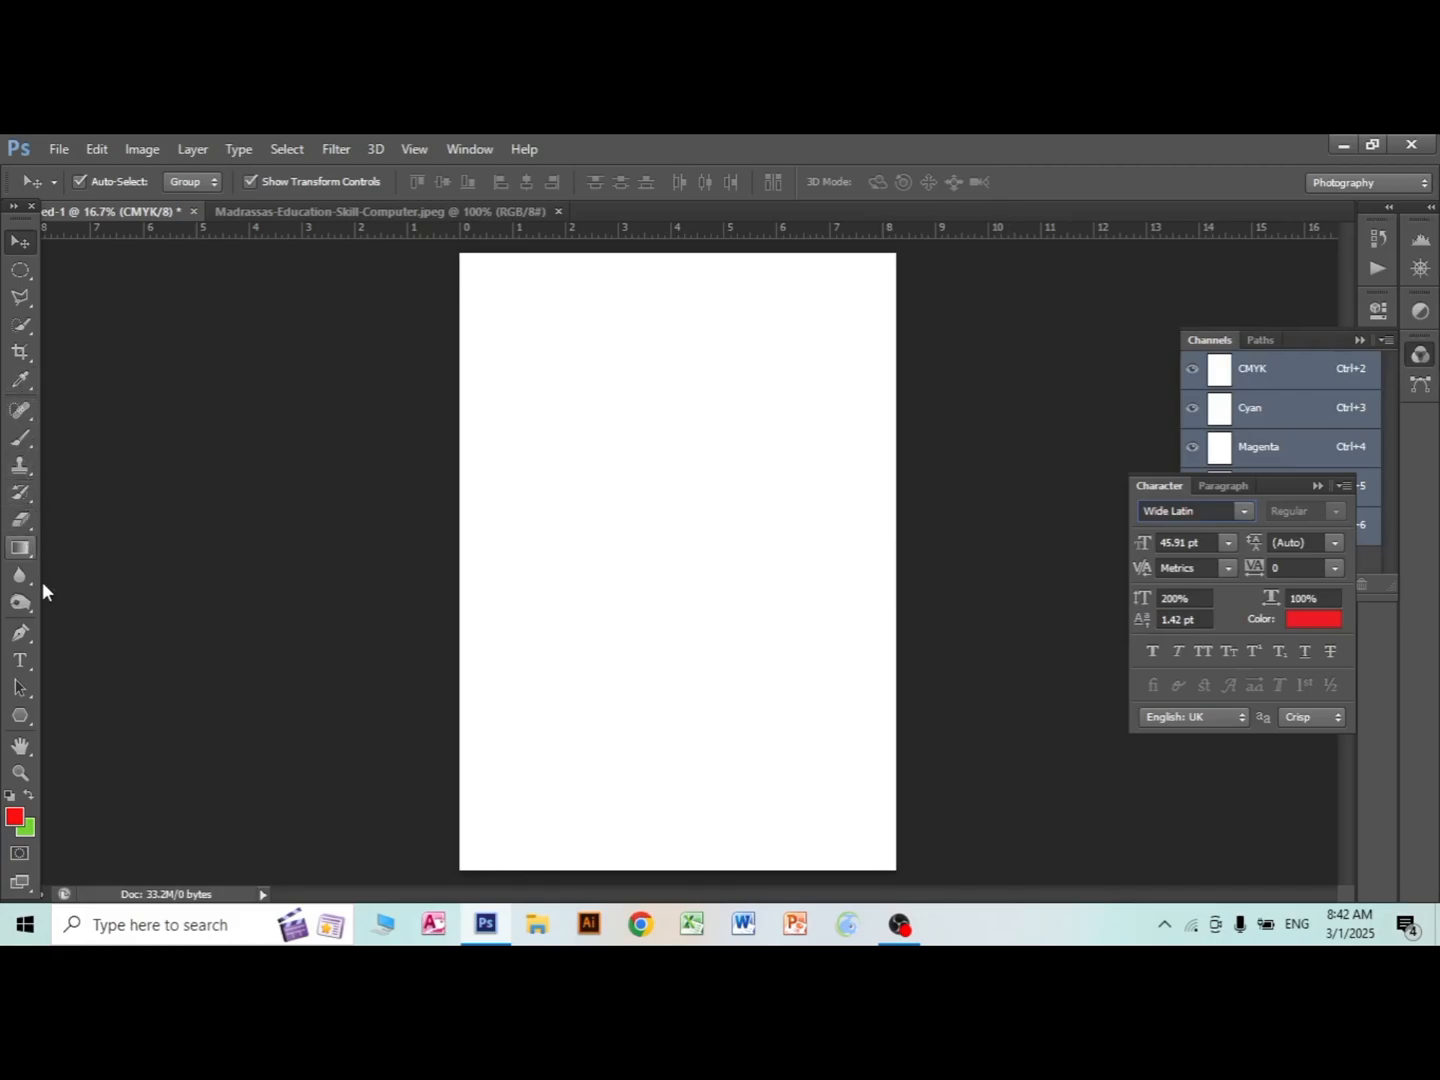
pyautogui.click(22, 658)
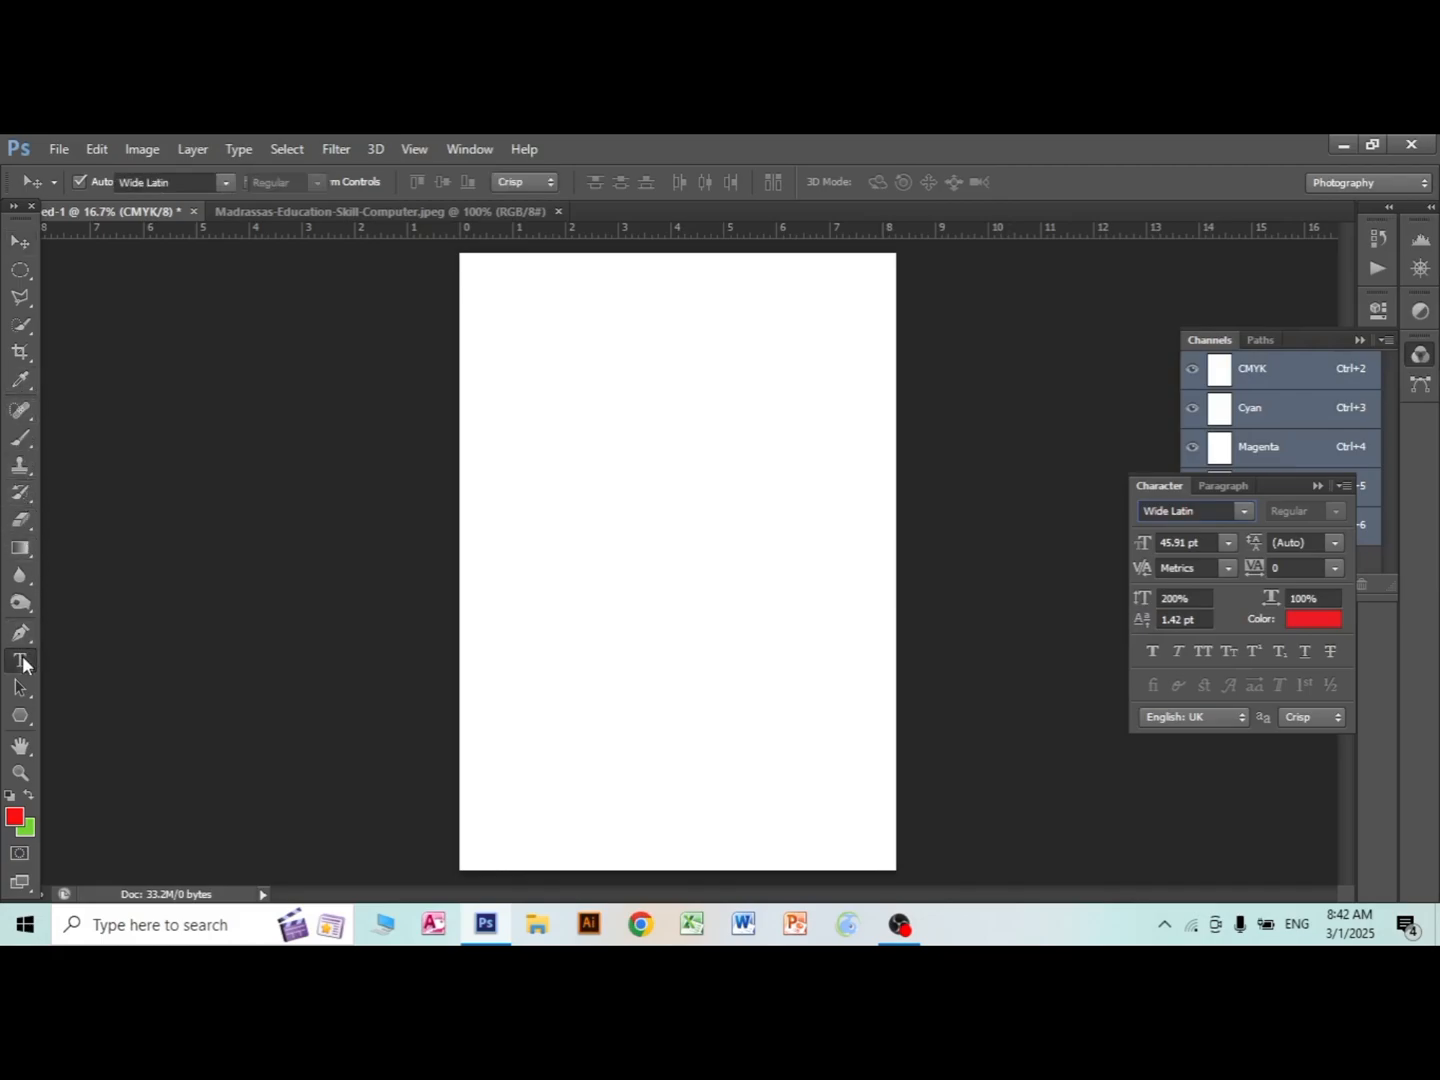
pyautogui.click(517, 480)
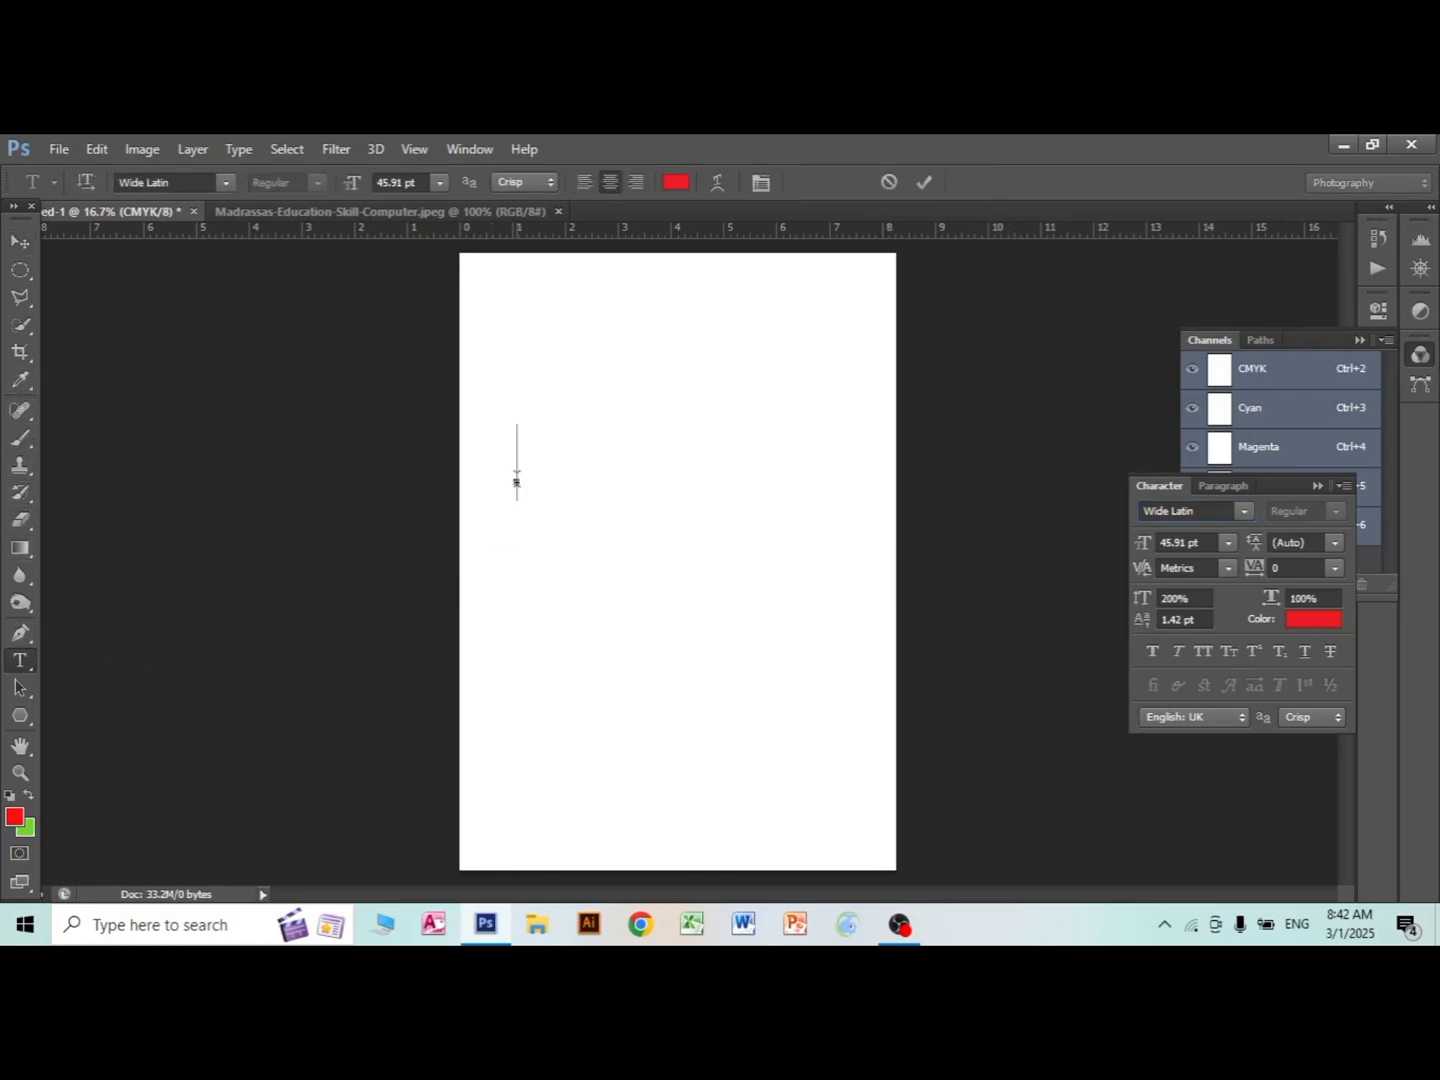
pyautogui.write('zm te')
pyautogui.write('chnology')
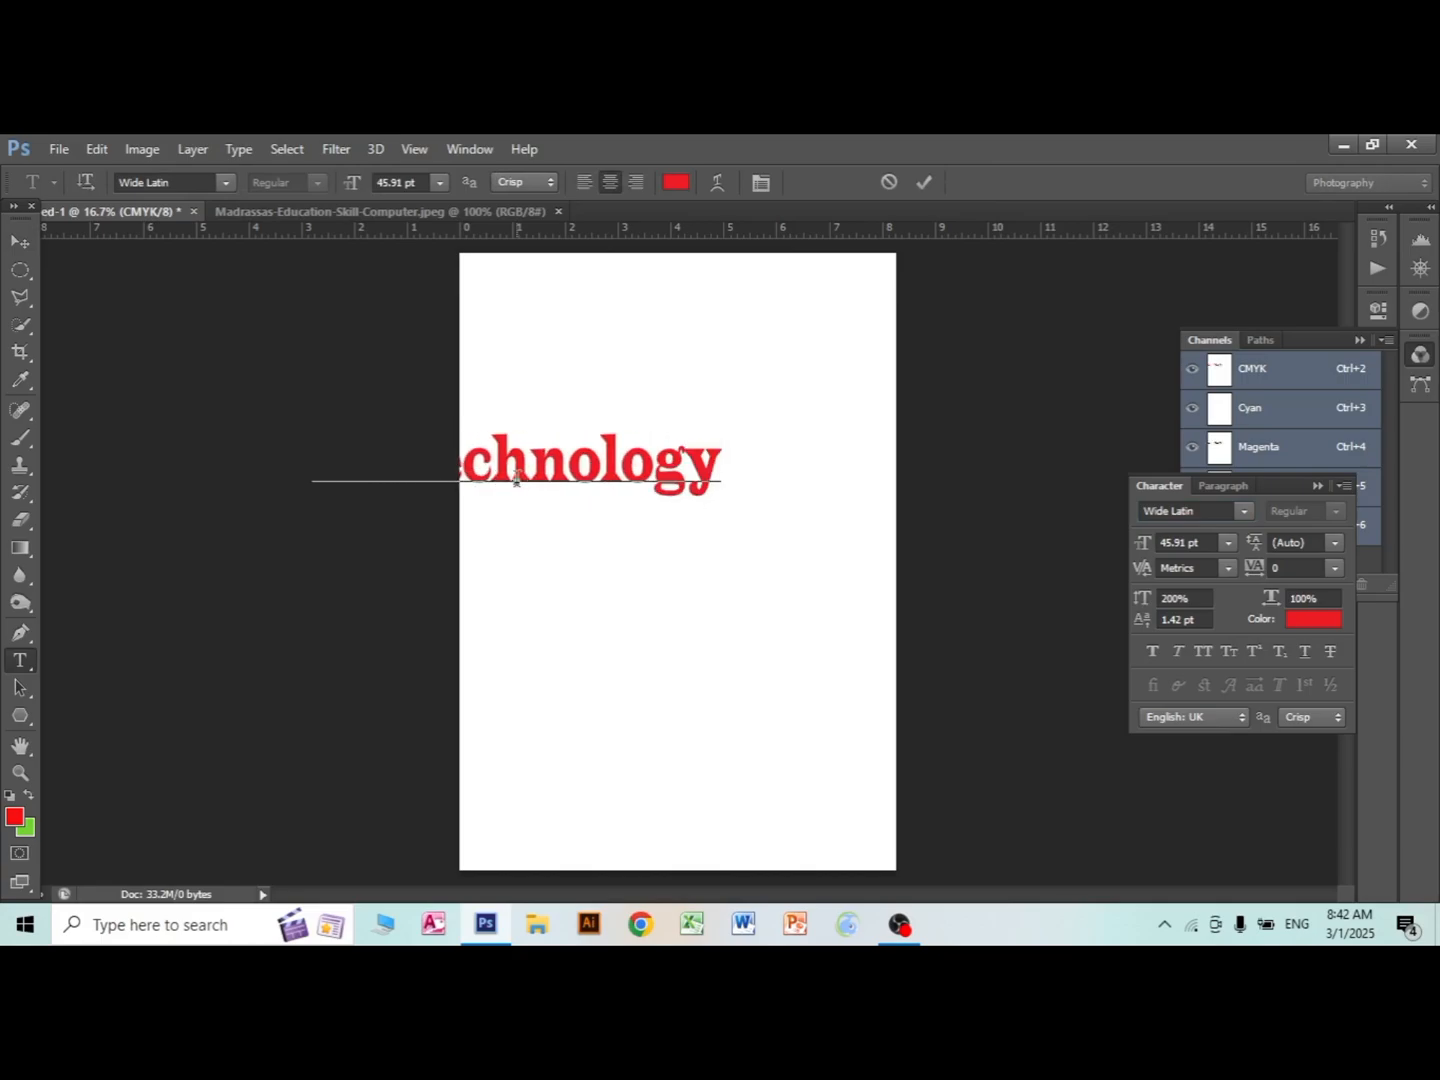
pyautogui.click(21, 241)
pyautogui.moveTo(565, 481); pyautogui.dragTo(729, 463)
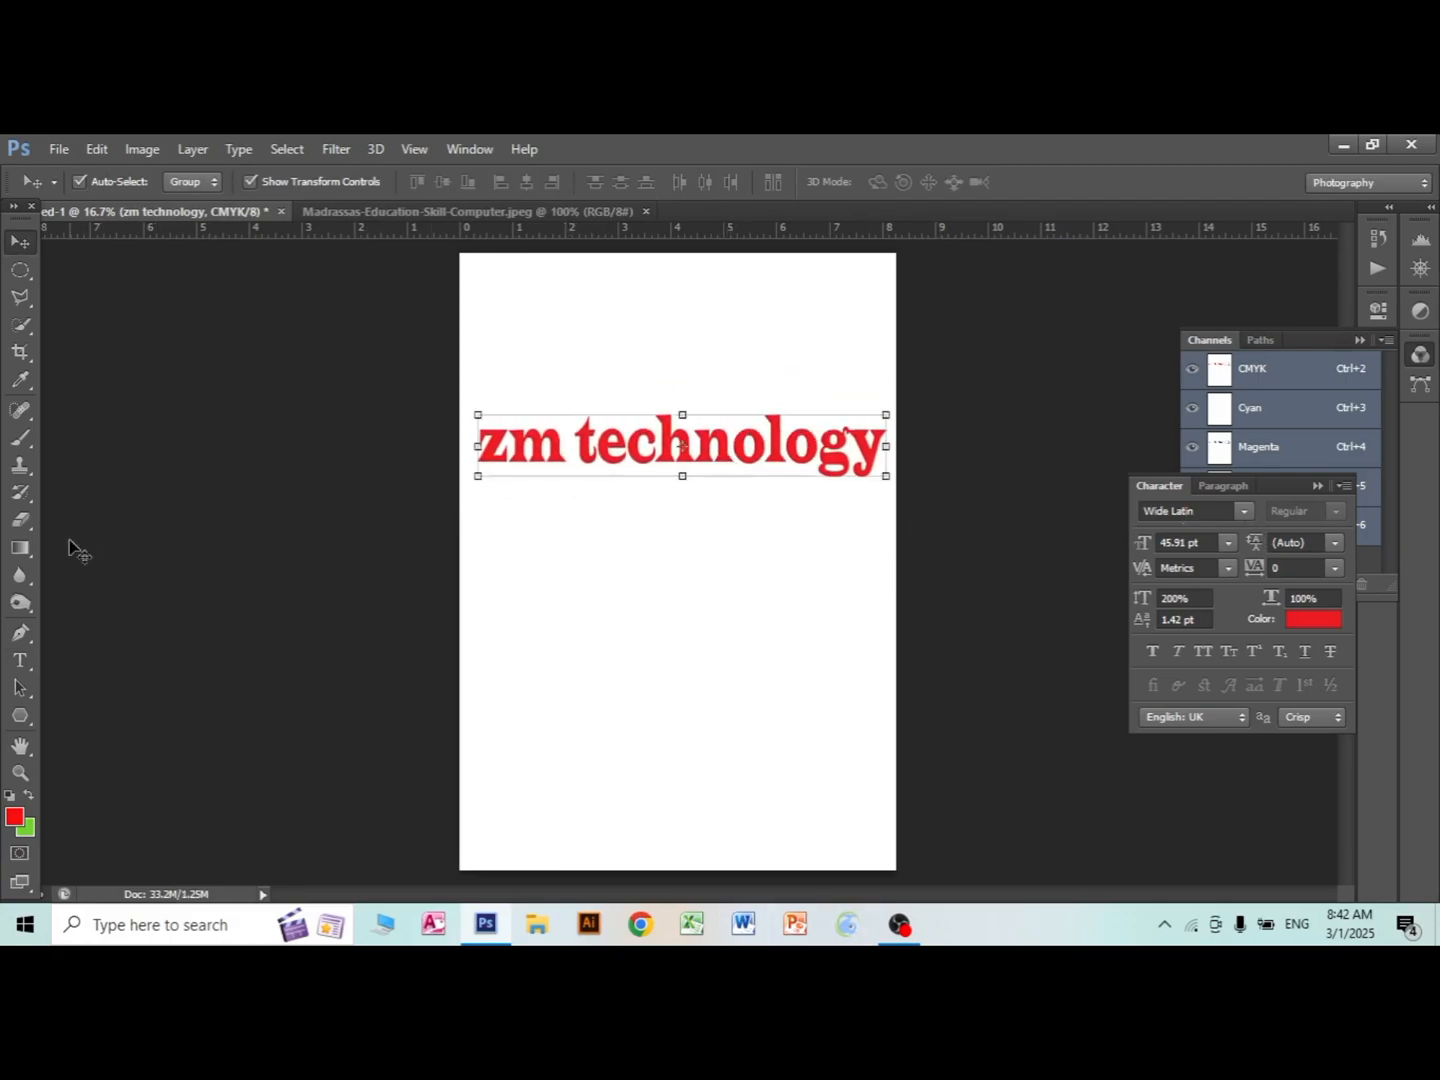
# Try the Webdings font on the whole "zm technology" text and change it to the System font.
pyautogui.click(20, 661)
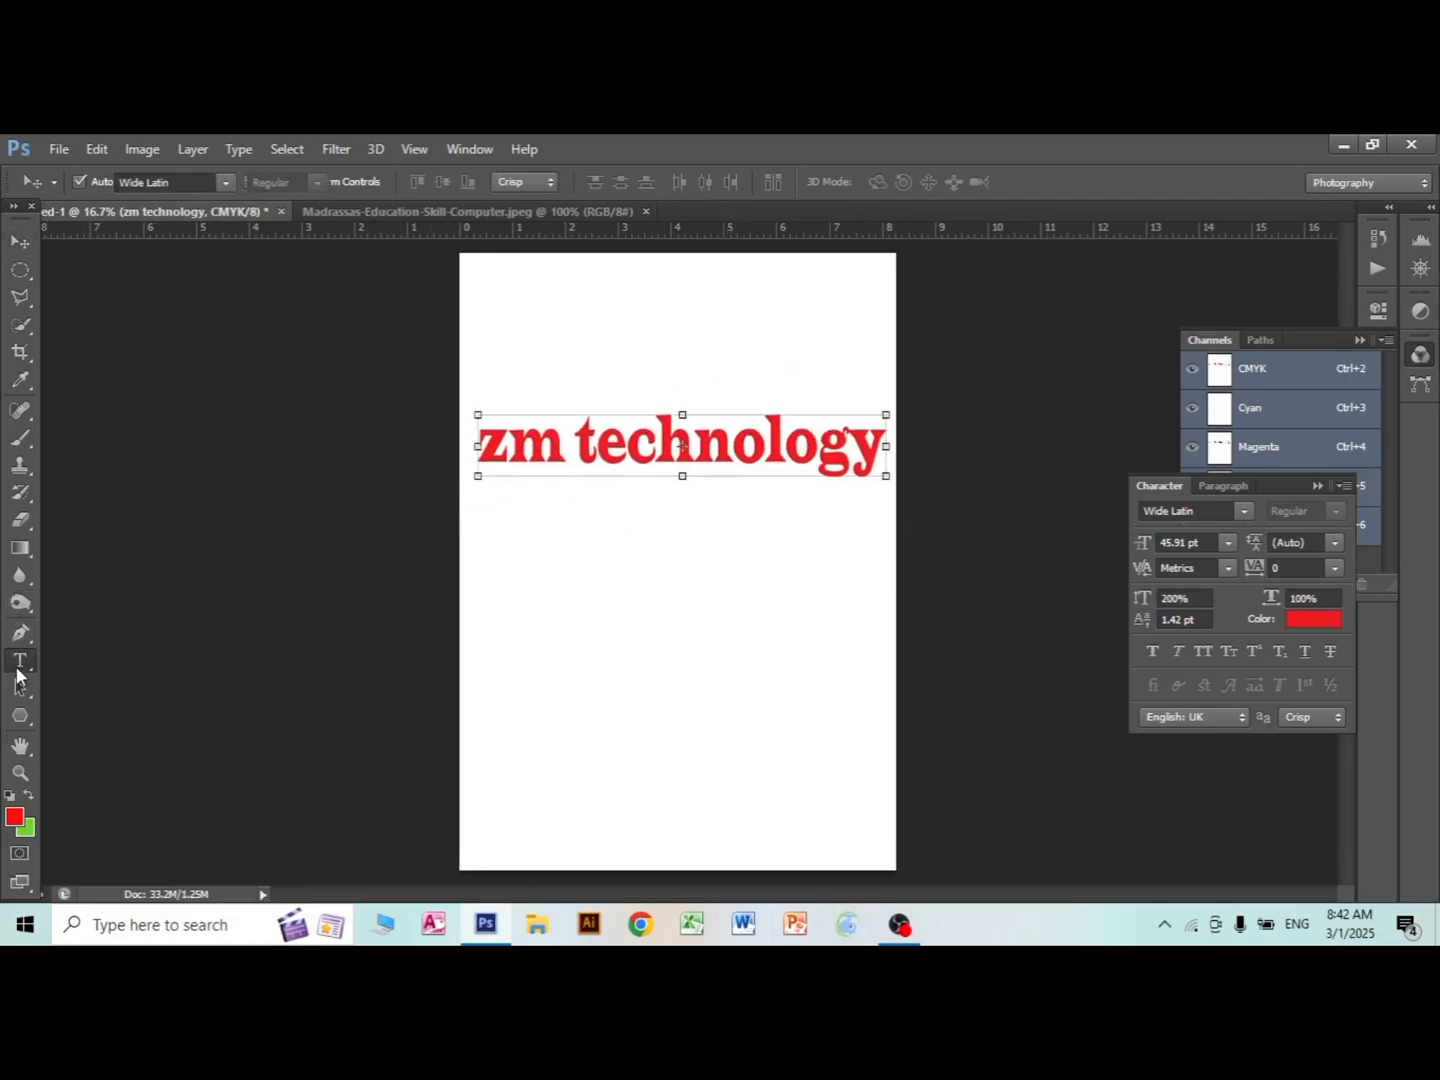
pyautogui.doubleClick(620, 447)
pyautogui.moveTo(620, 447); pyautogui.dragTo(559, 450)
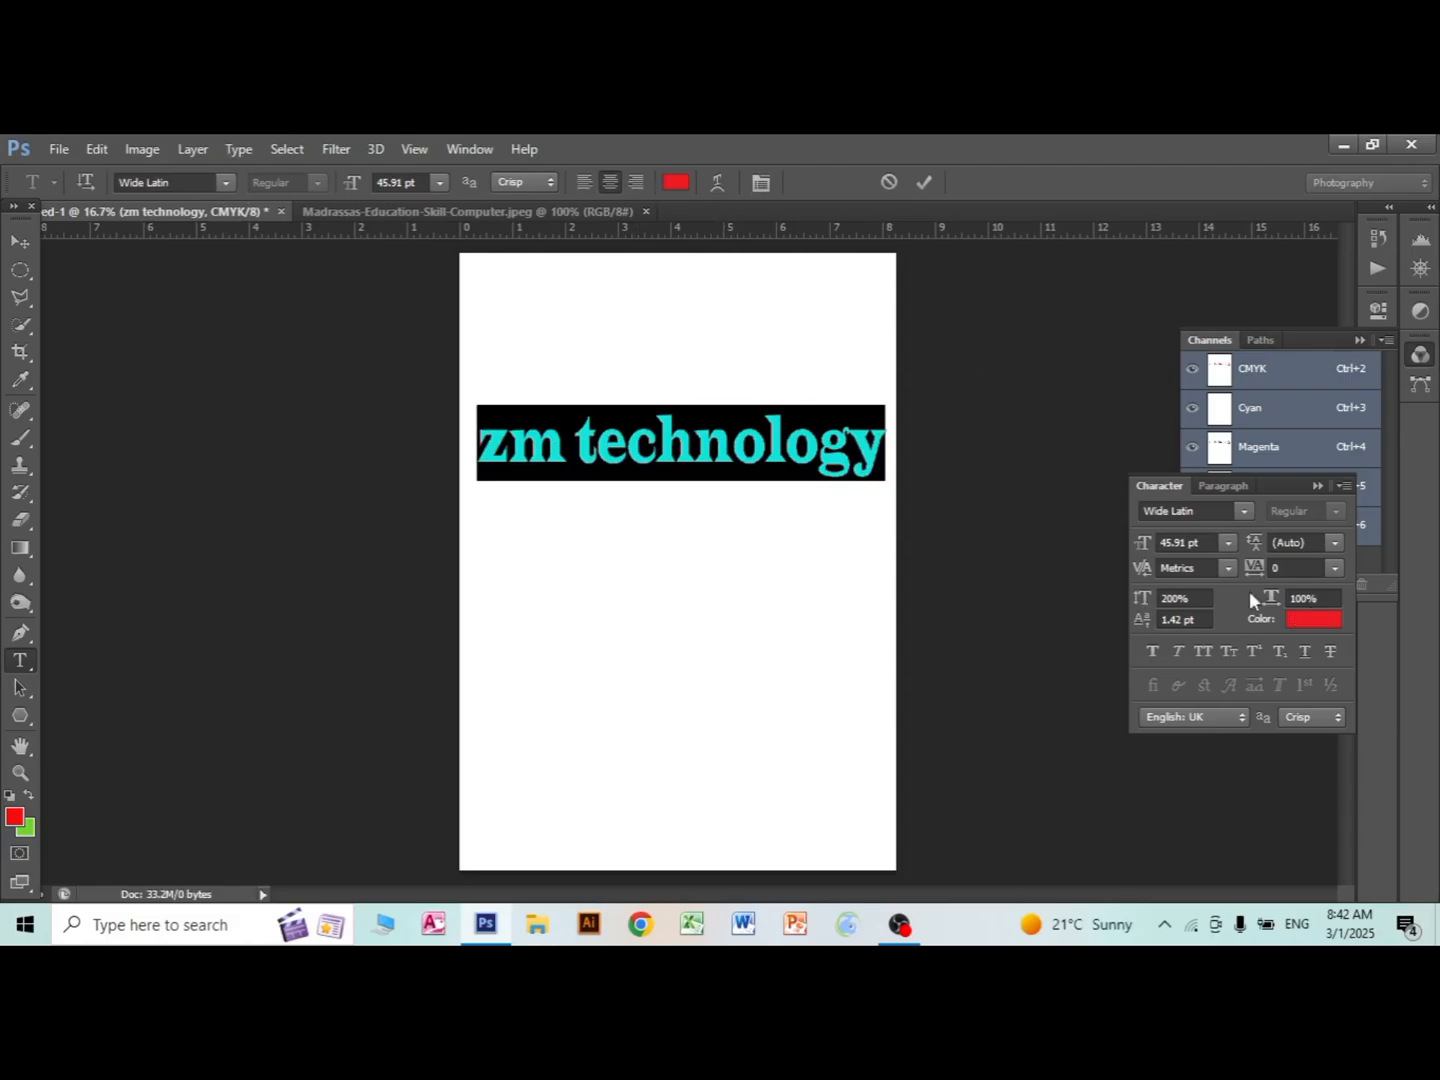
pyautogui.click(1241, 510)
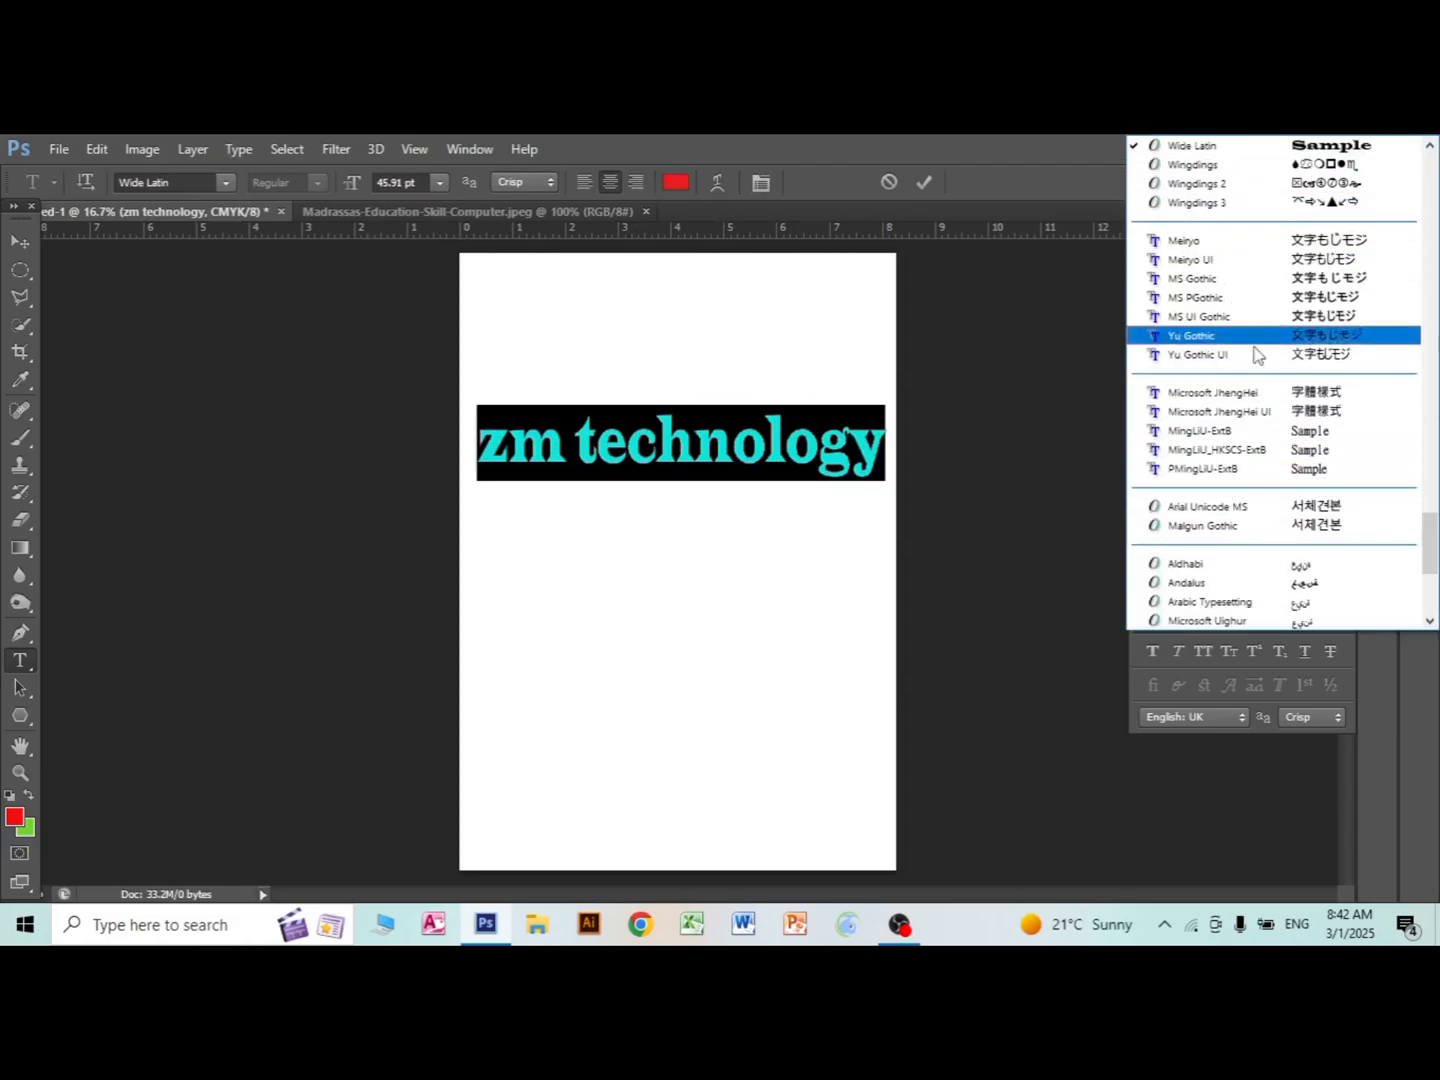
pyautogui.scroll(6, 1255, 363)
pyautogui.scroll(5, 1255, 362)
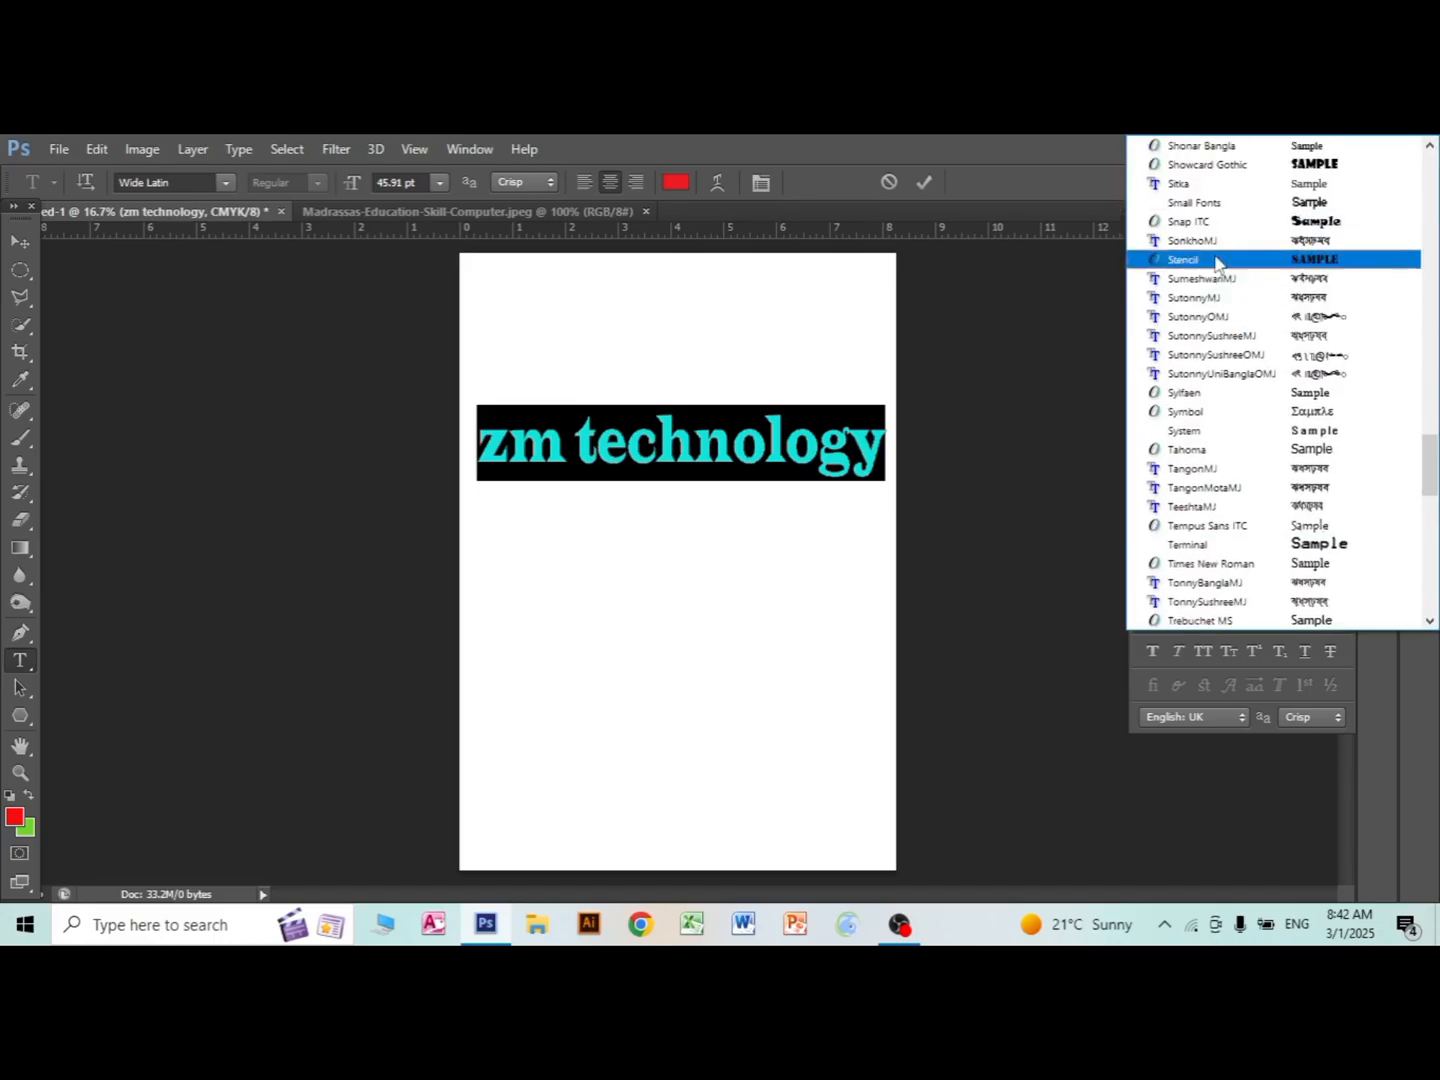
pyautogui.click(995, 187)
pyautogui.scroll(1, 177, 178)
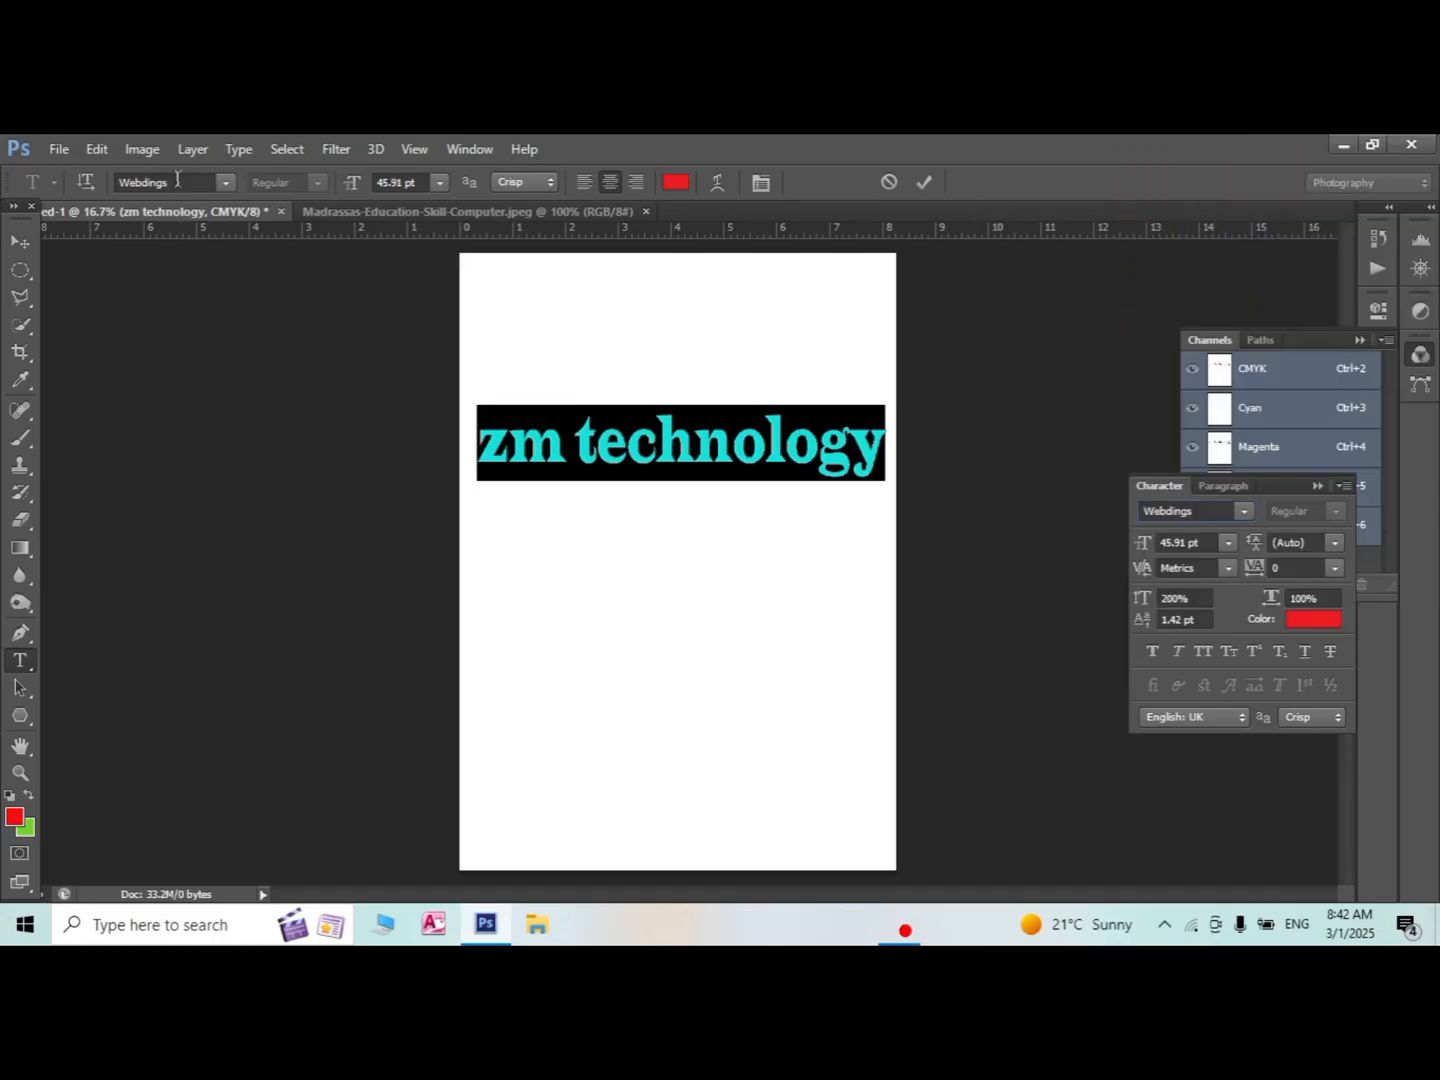
pyautogui.click(1241, 512)
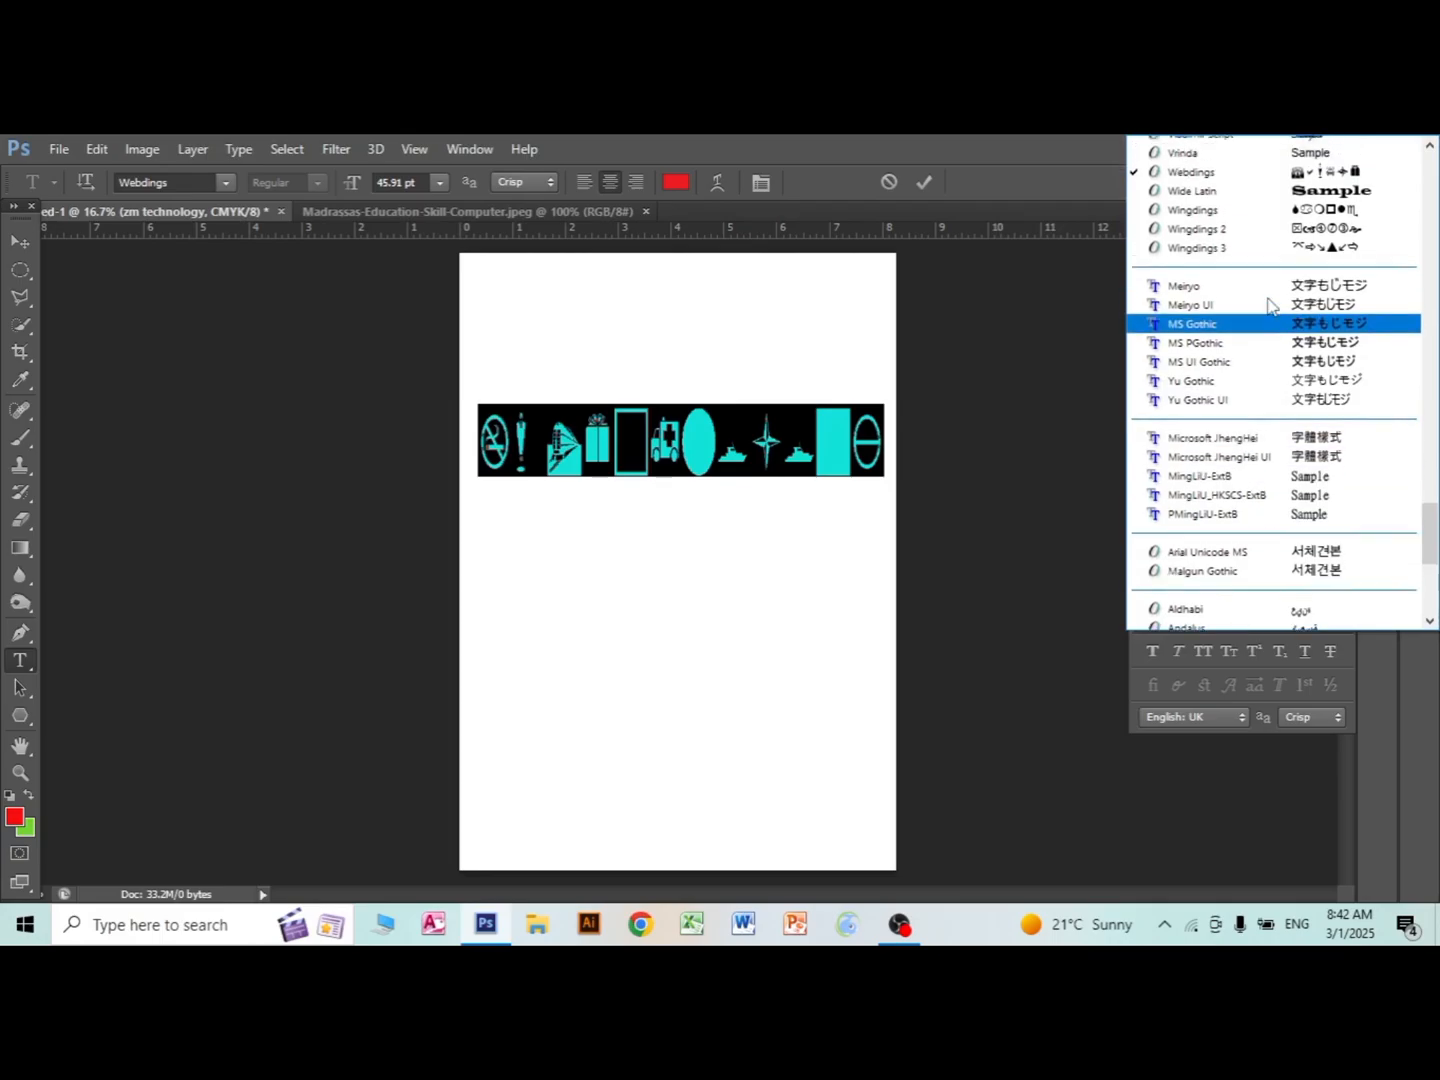
pyautogui.scroll(10, 1276, 334)
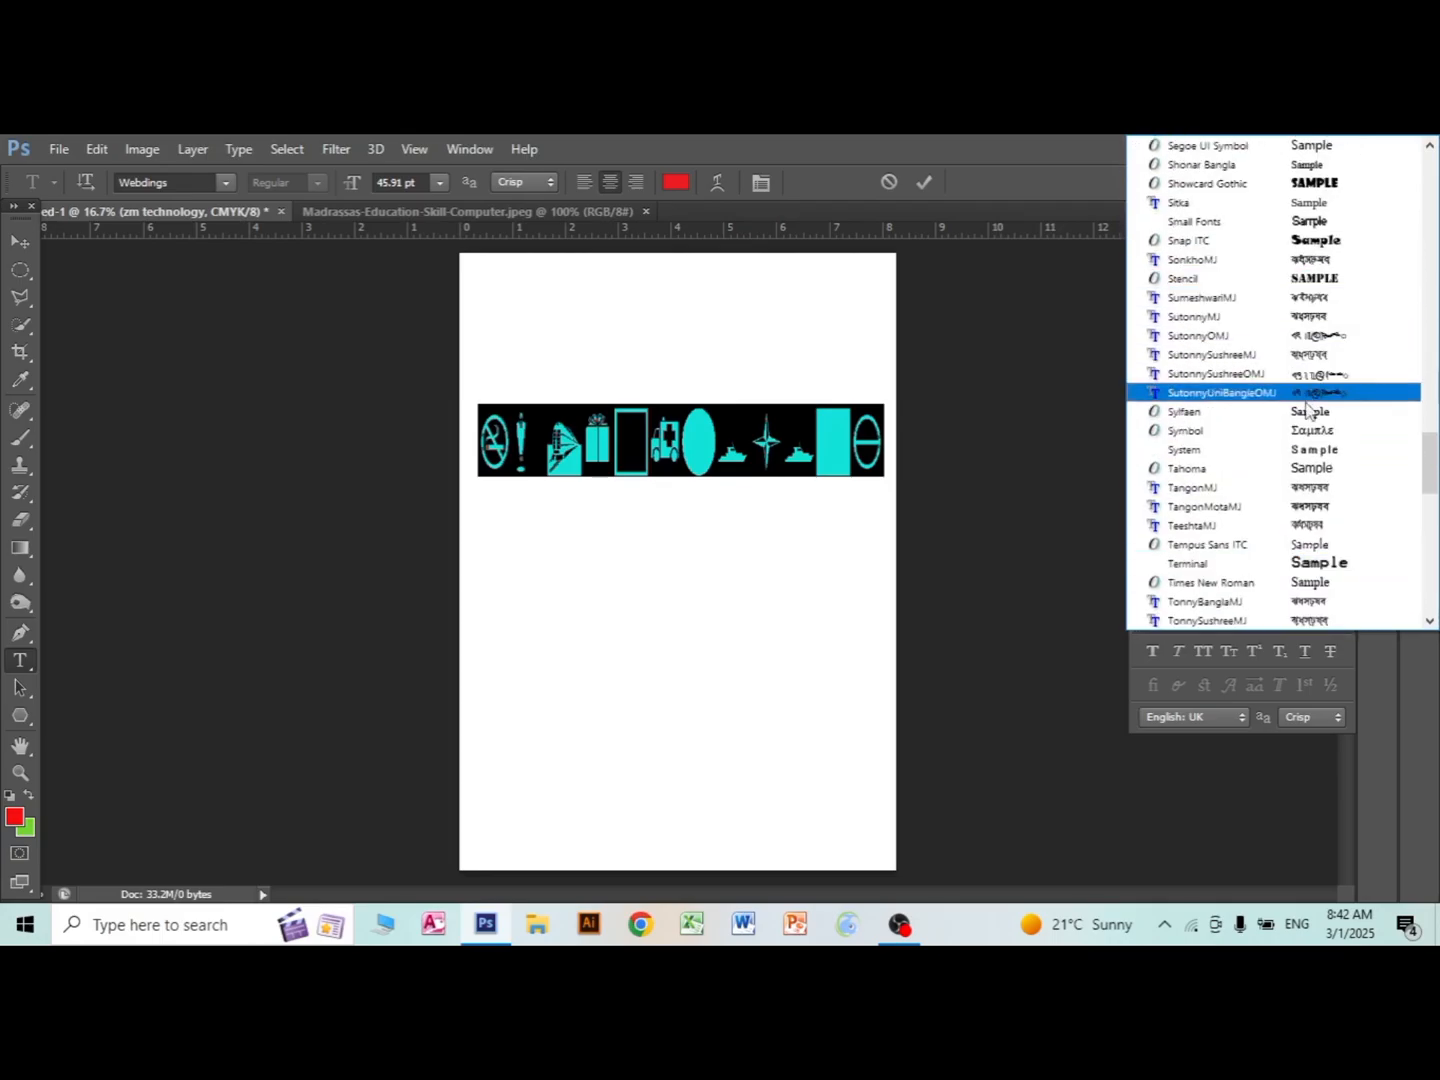
pyautogui.click(1301, 452)
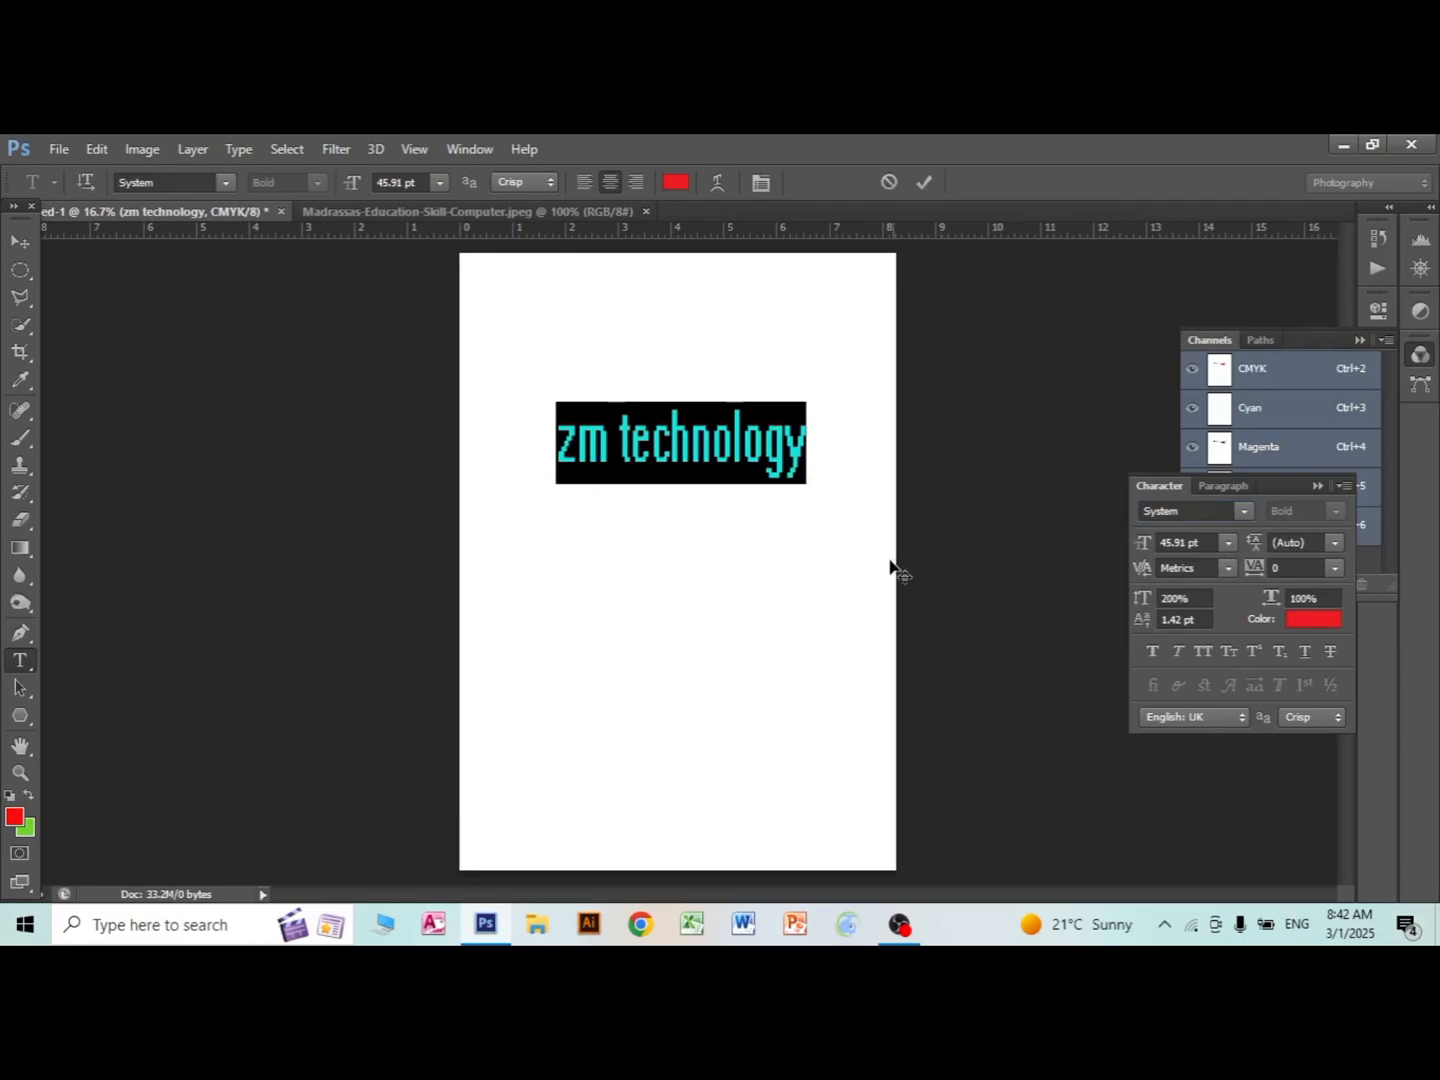
pyautogui.click(736, 454)
pyautogui.tripleClick(661, 450)
pyautogui.click(1334, 543)
pyautogui.click(1333, 542)
# Try a kerning of 2000 between the "h" and "n" of "technology" and set it to 0.
pyautogui.click(690, 440)
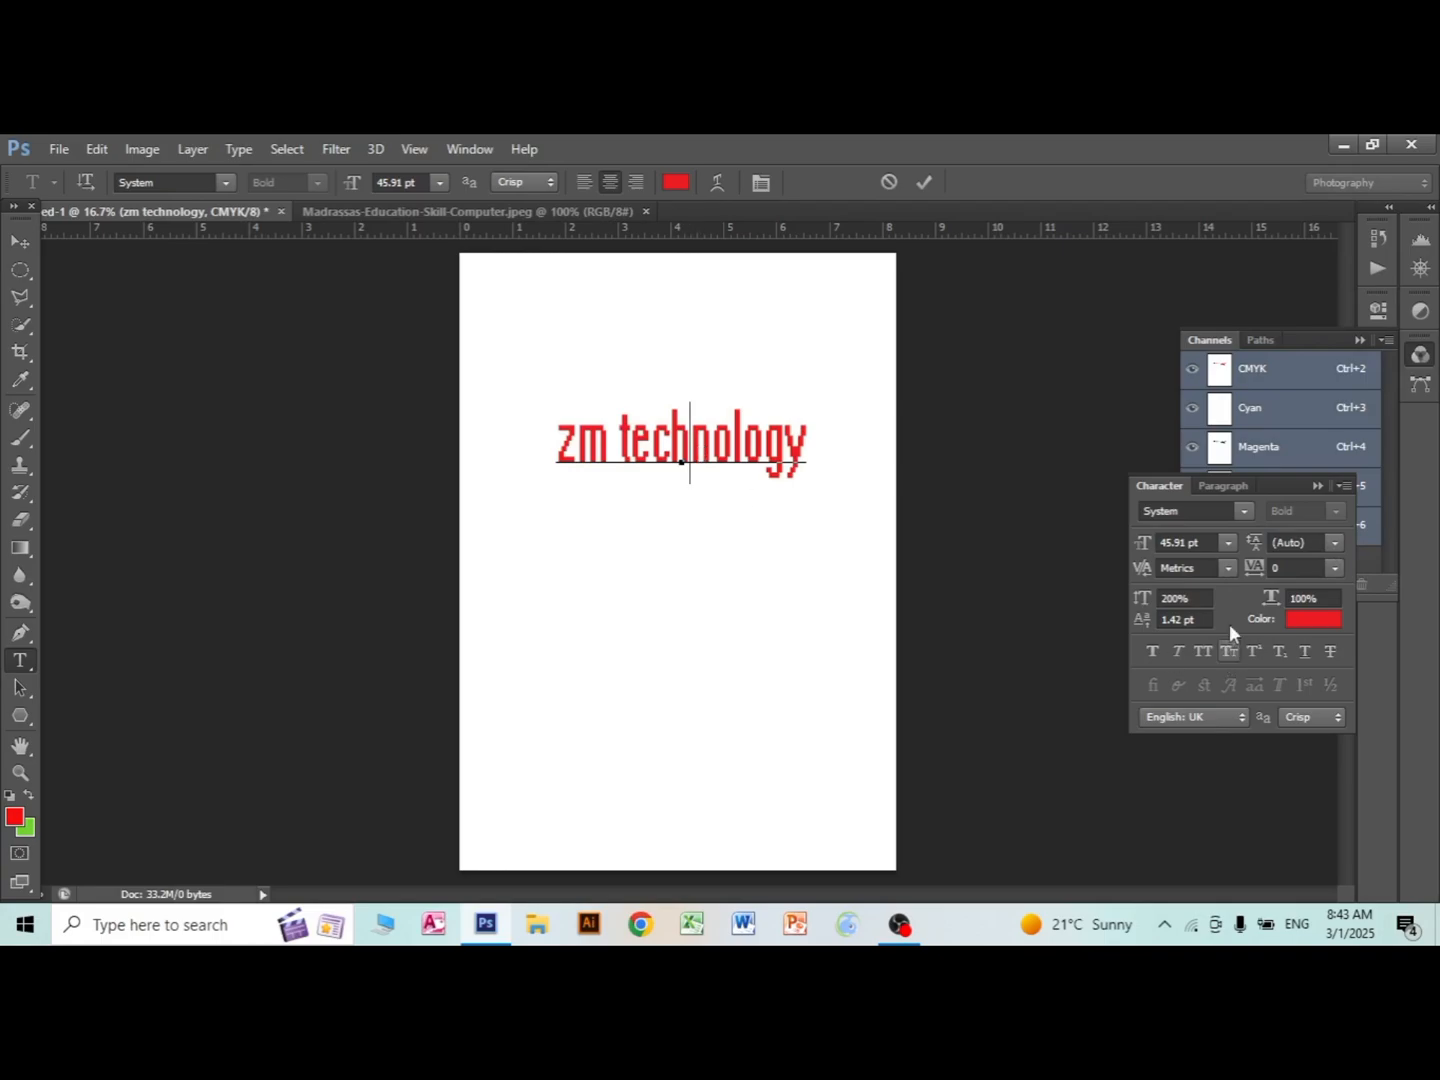
pyautogui.click(1210, 568)
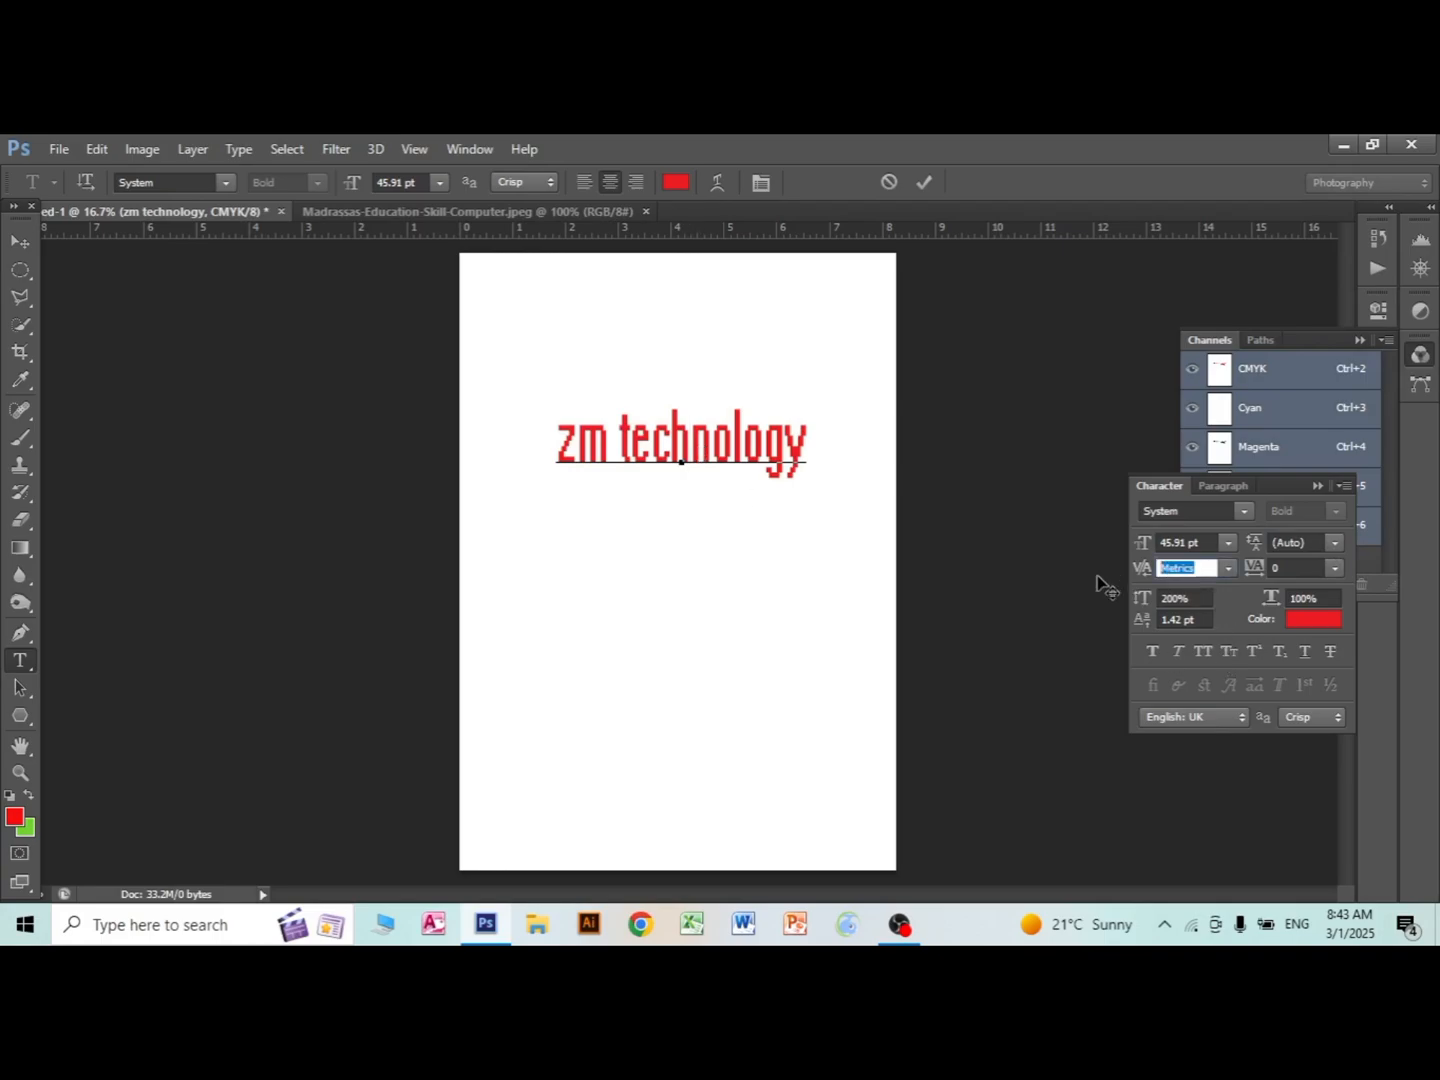
pyautogui.write('2000')
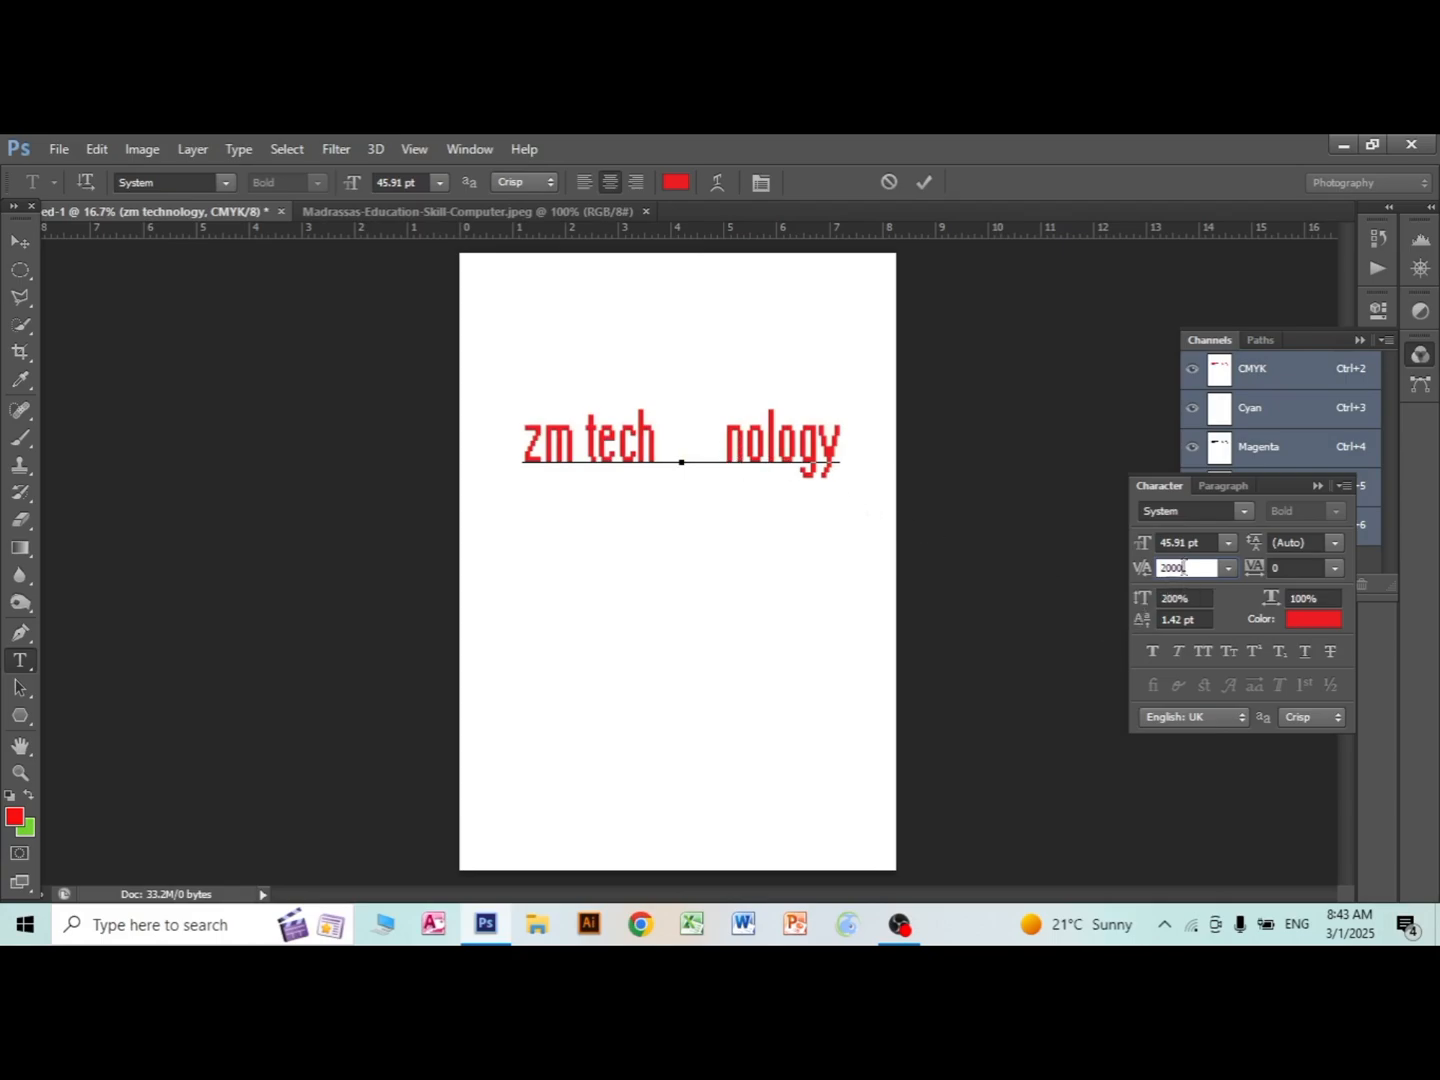
pyautogui.click(1134, 580)
pyautogui.press('BackSpace')
pyautogui.write('0')
pyautogui.press('Return')
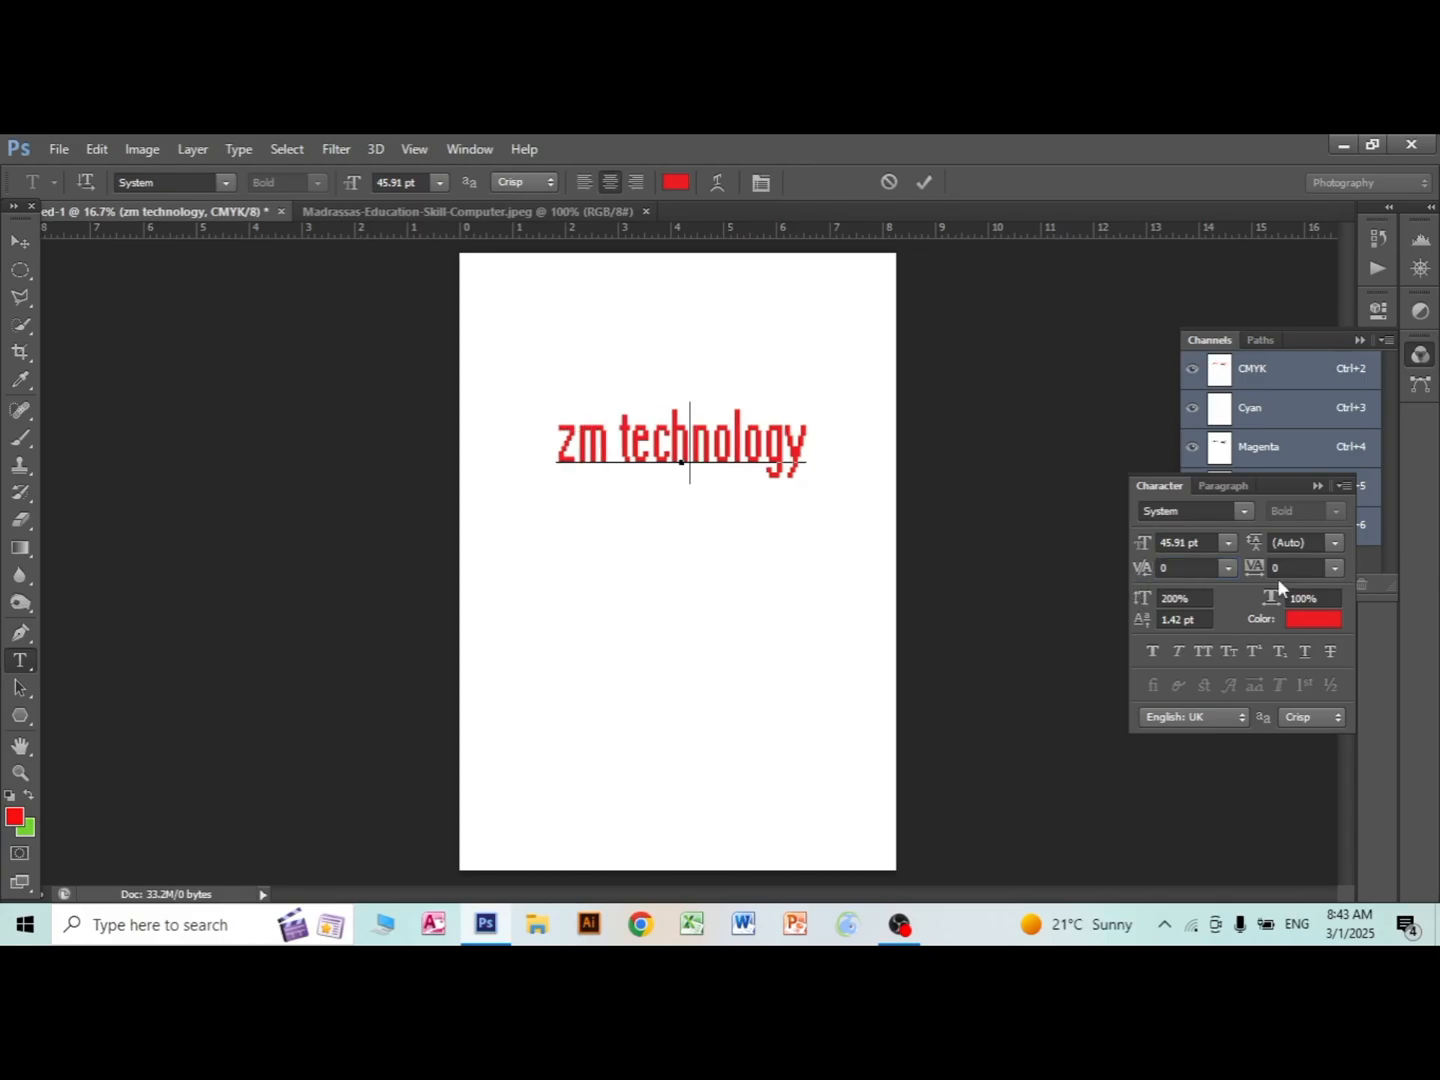
# Try a tracking of 2000 on the whole "zm technology" text and reduce it to 2.
pyautogui.doubleClick(736, 455)
pyautogui.hotkey('ctrl', 'a')
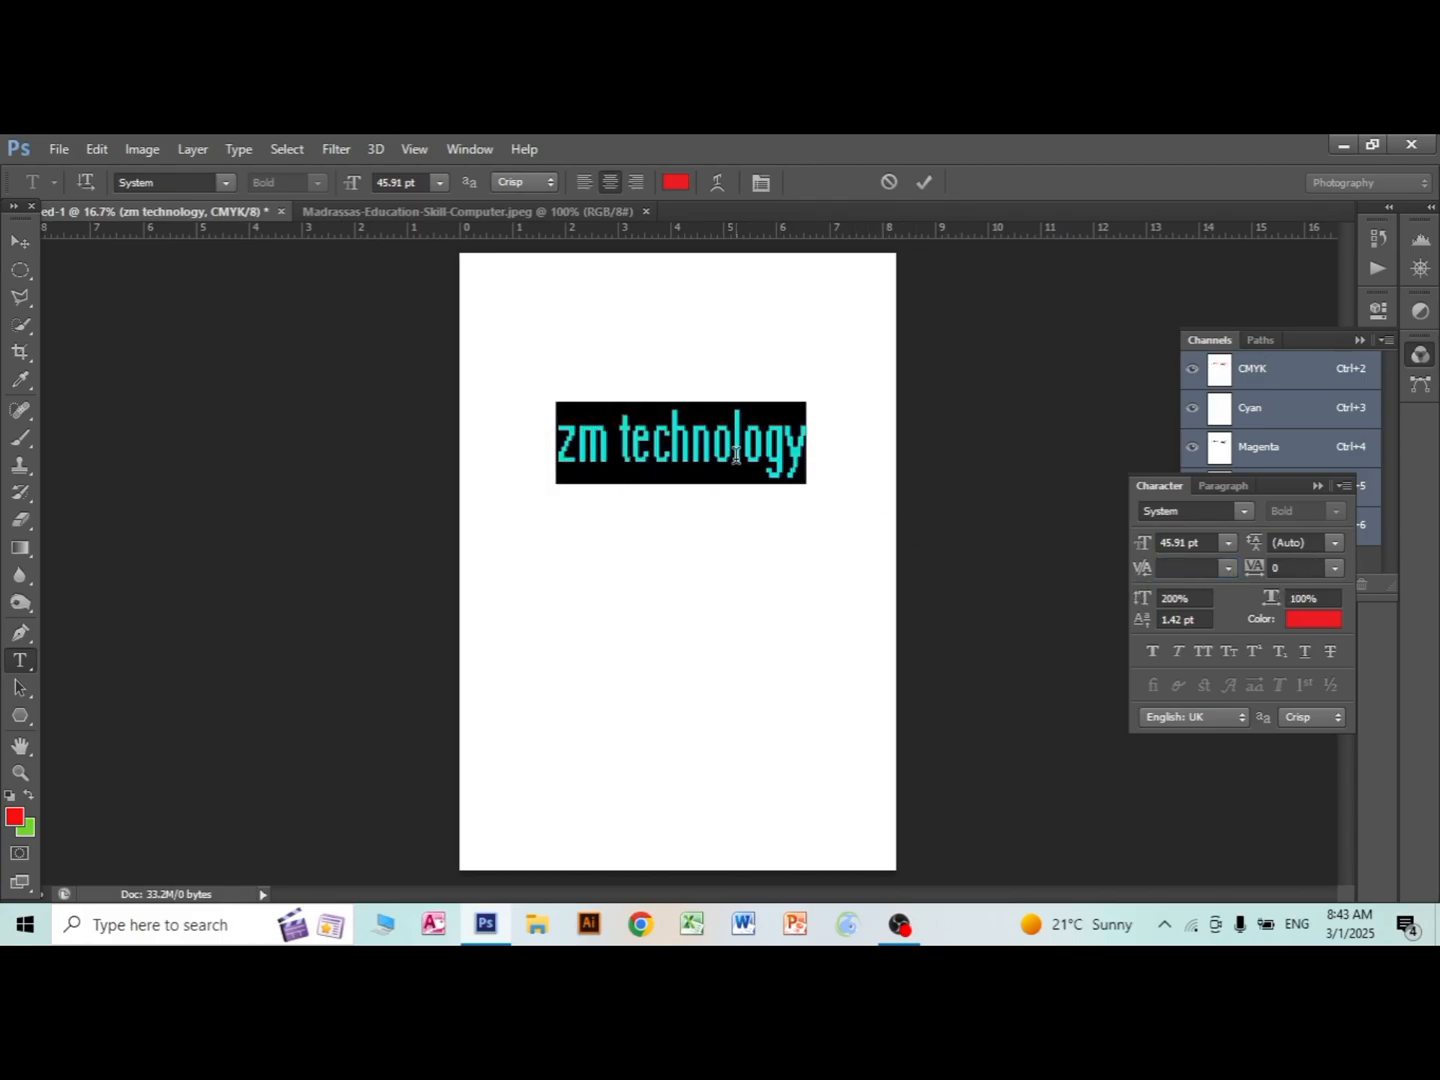
pyautogui.click(1302, 564)
pyautogui.write('2000')
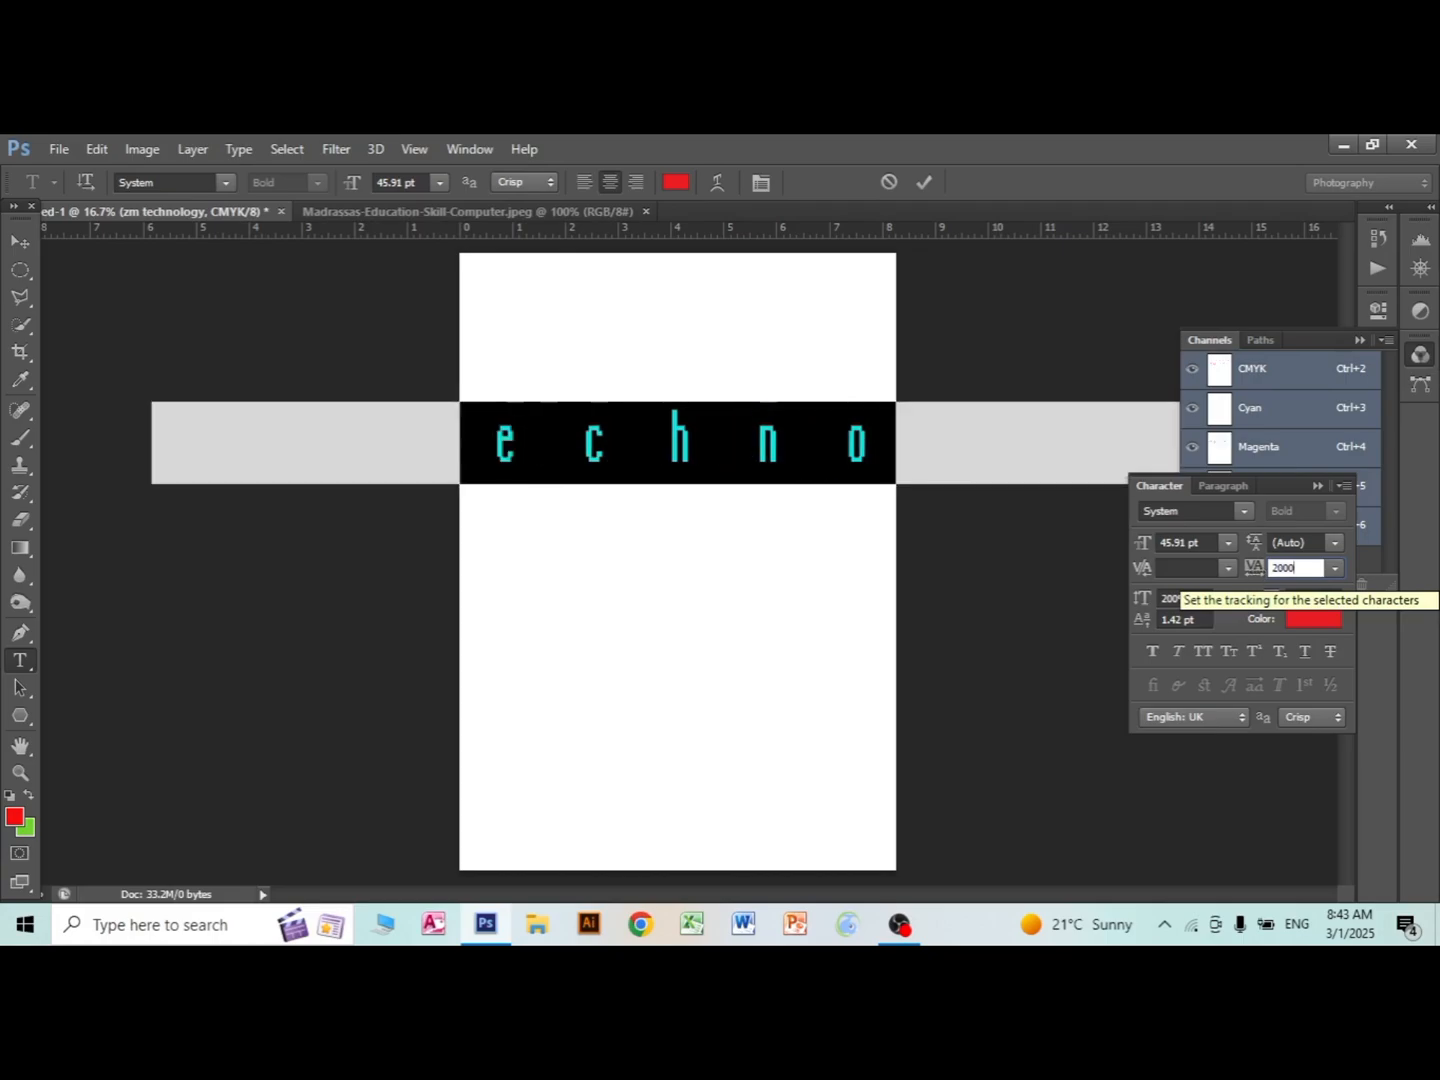
pyautogui.press('BackSpace')
pyautogui.press('BackSpace')
pyautogui.press('BackSpace')
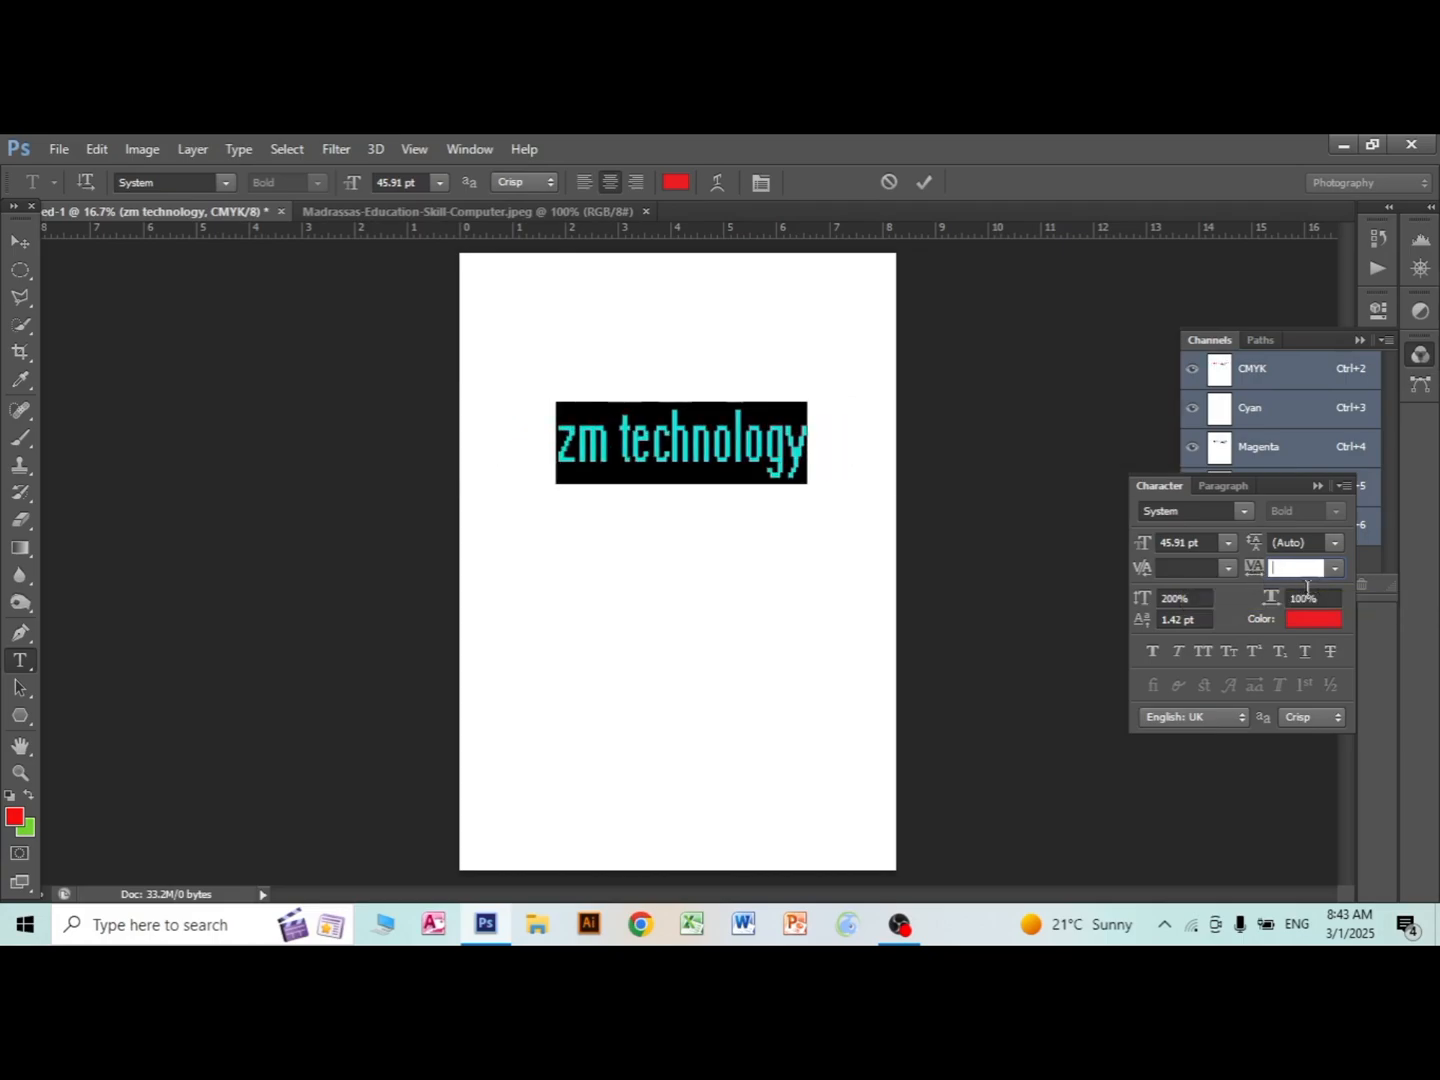
# Set the vertical scale of the selected text to 150%.
pyautogui.click(1168, 618)
pyautogui.click(1169, 597)
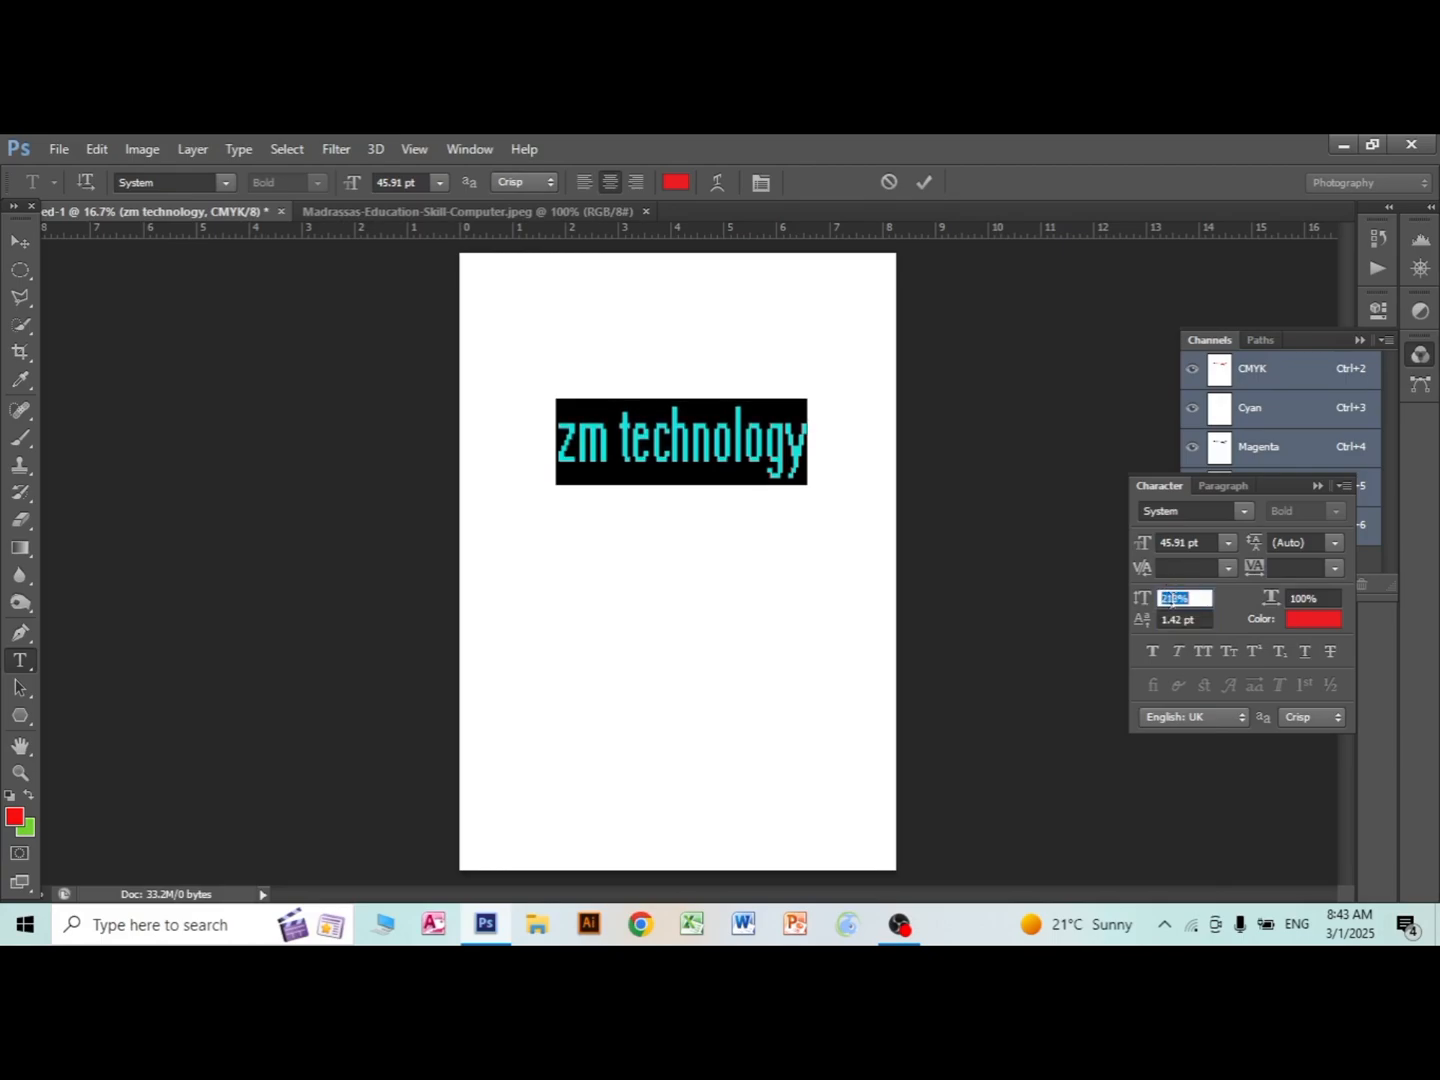
pyautogui.write('130')
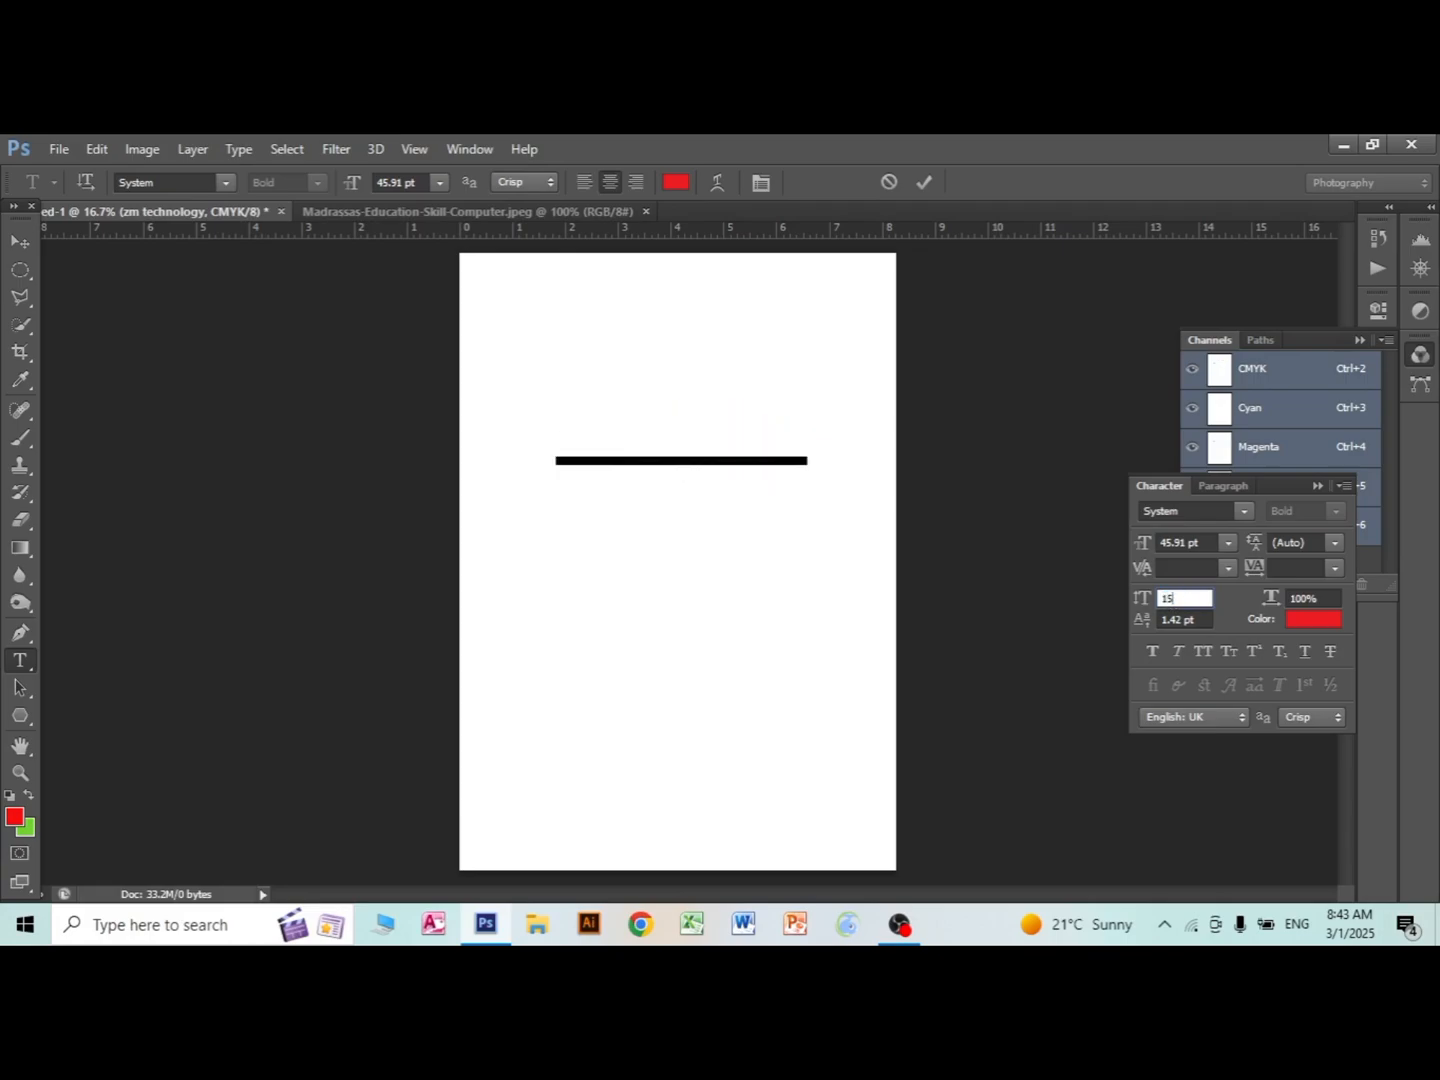
pyautogui.doubleClick(1171, 599)
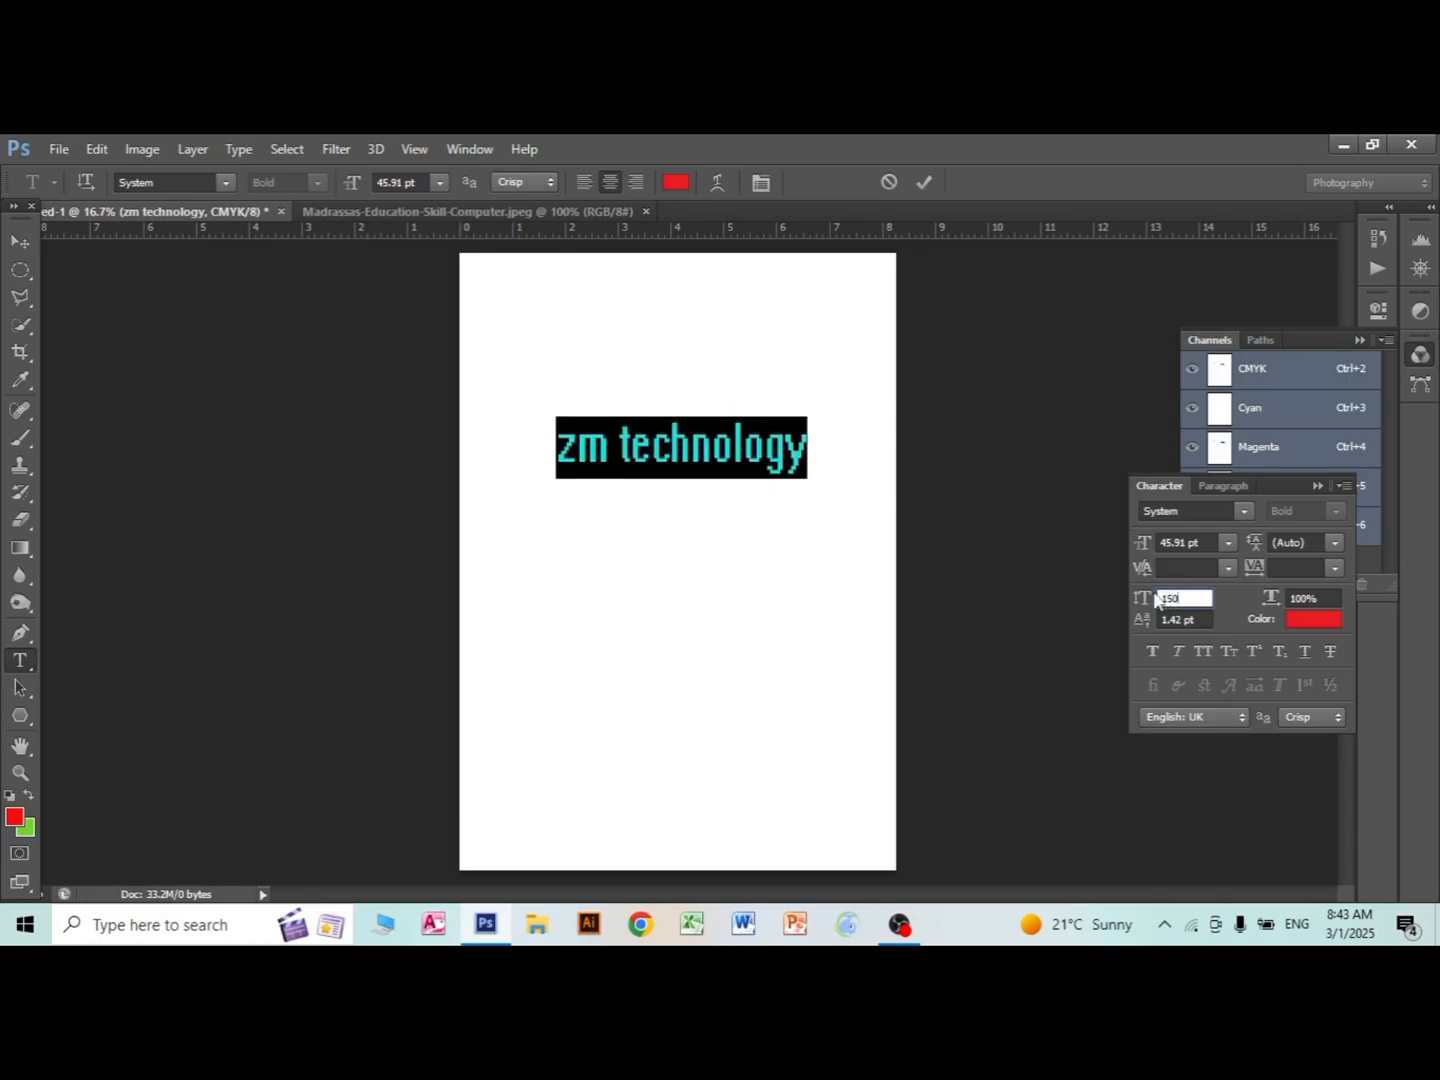
pyautogui.write('150')
# Try a horizontal scale of 250% on the selected text and return it to 100%.
pyautogui.click(1307, 597)
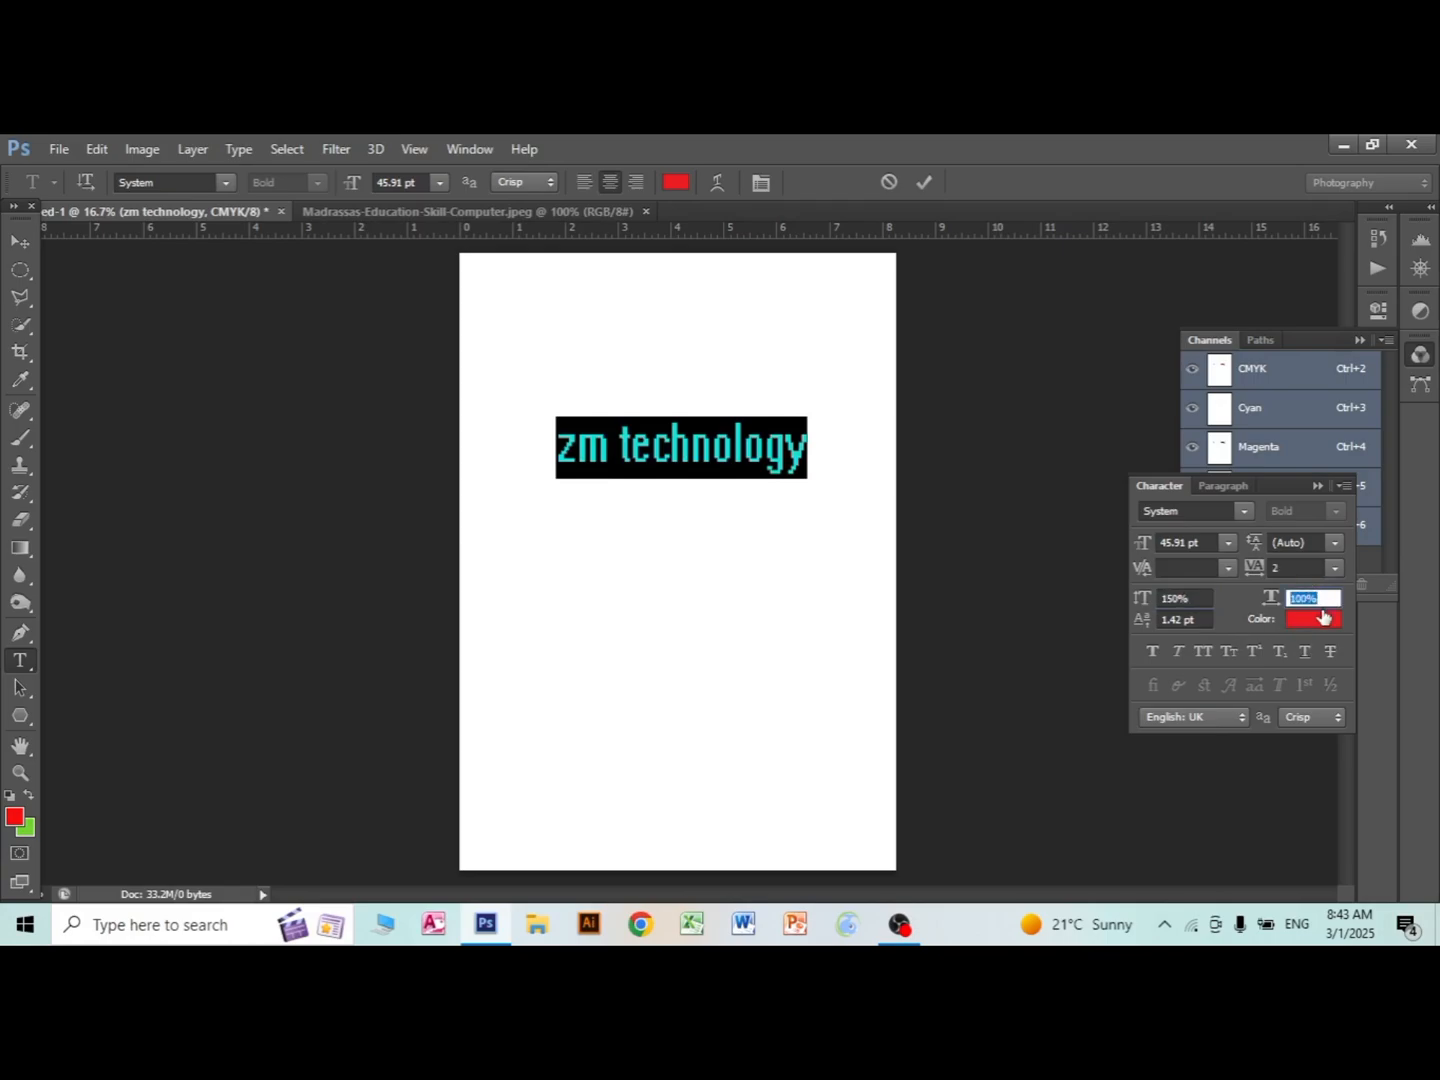
pyautogui.write('250')
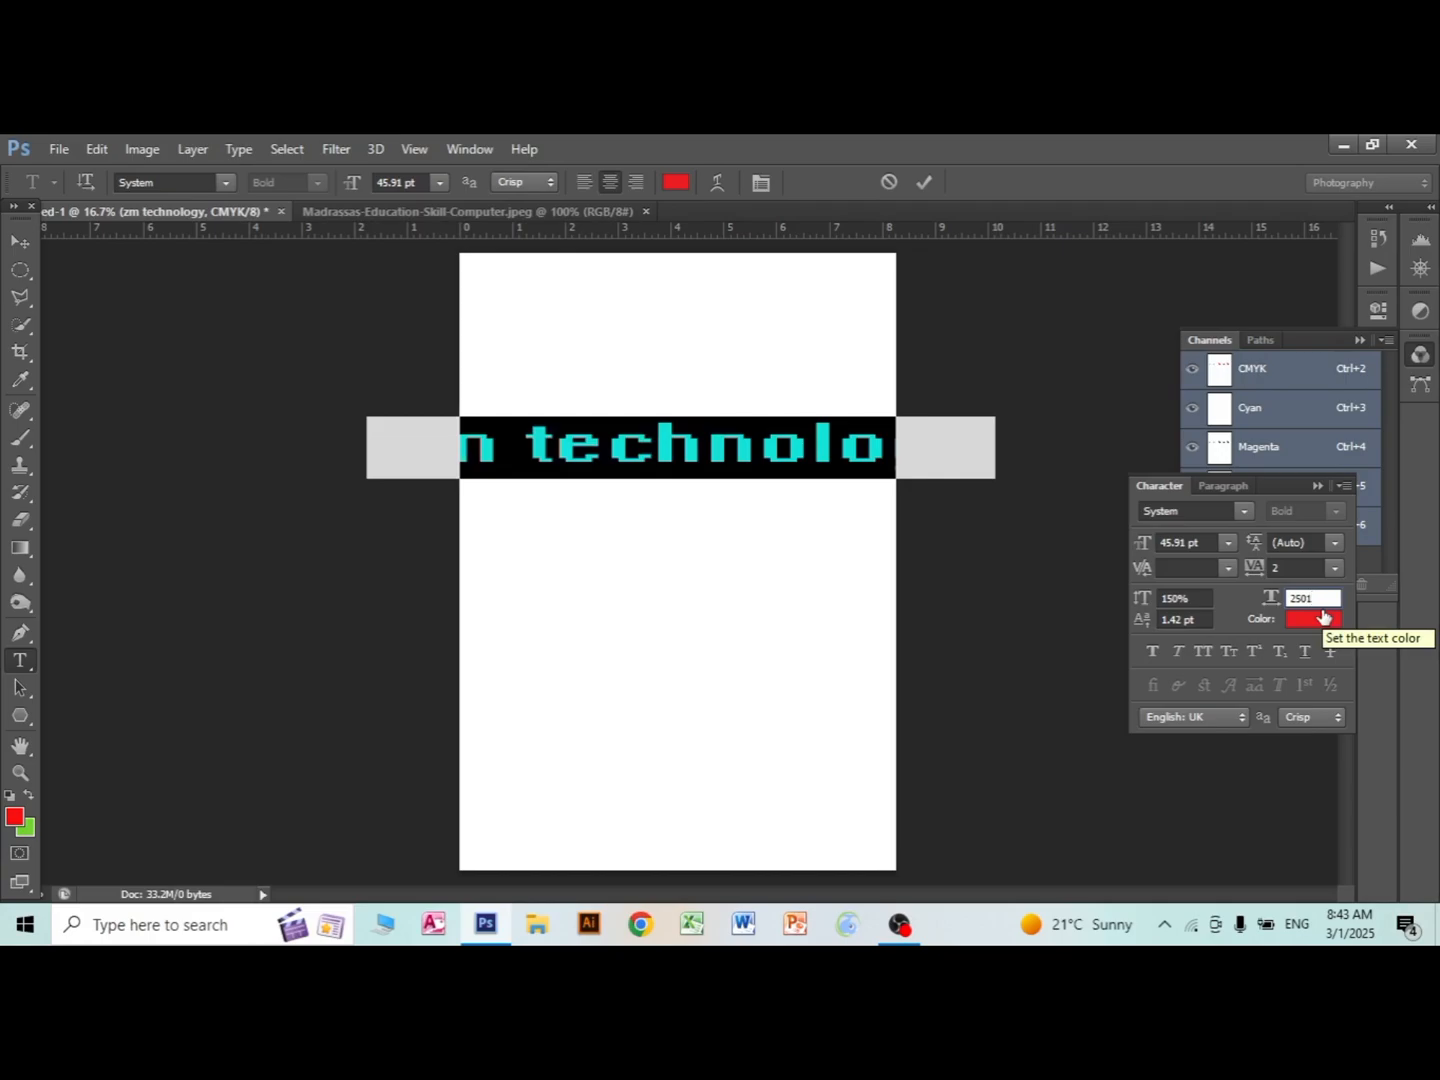
pyautogui.press('BackSpace')
pyautogui.press('BackSpace')
pyautogui.press('BackSpace')
pyautogui.write('100')
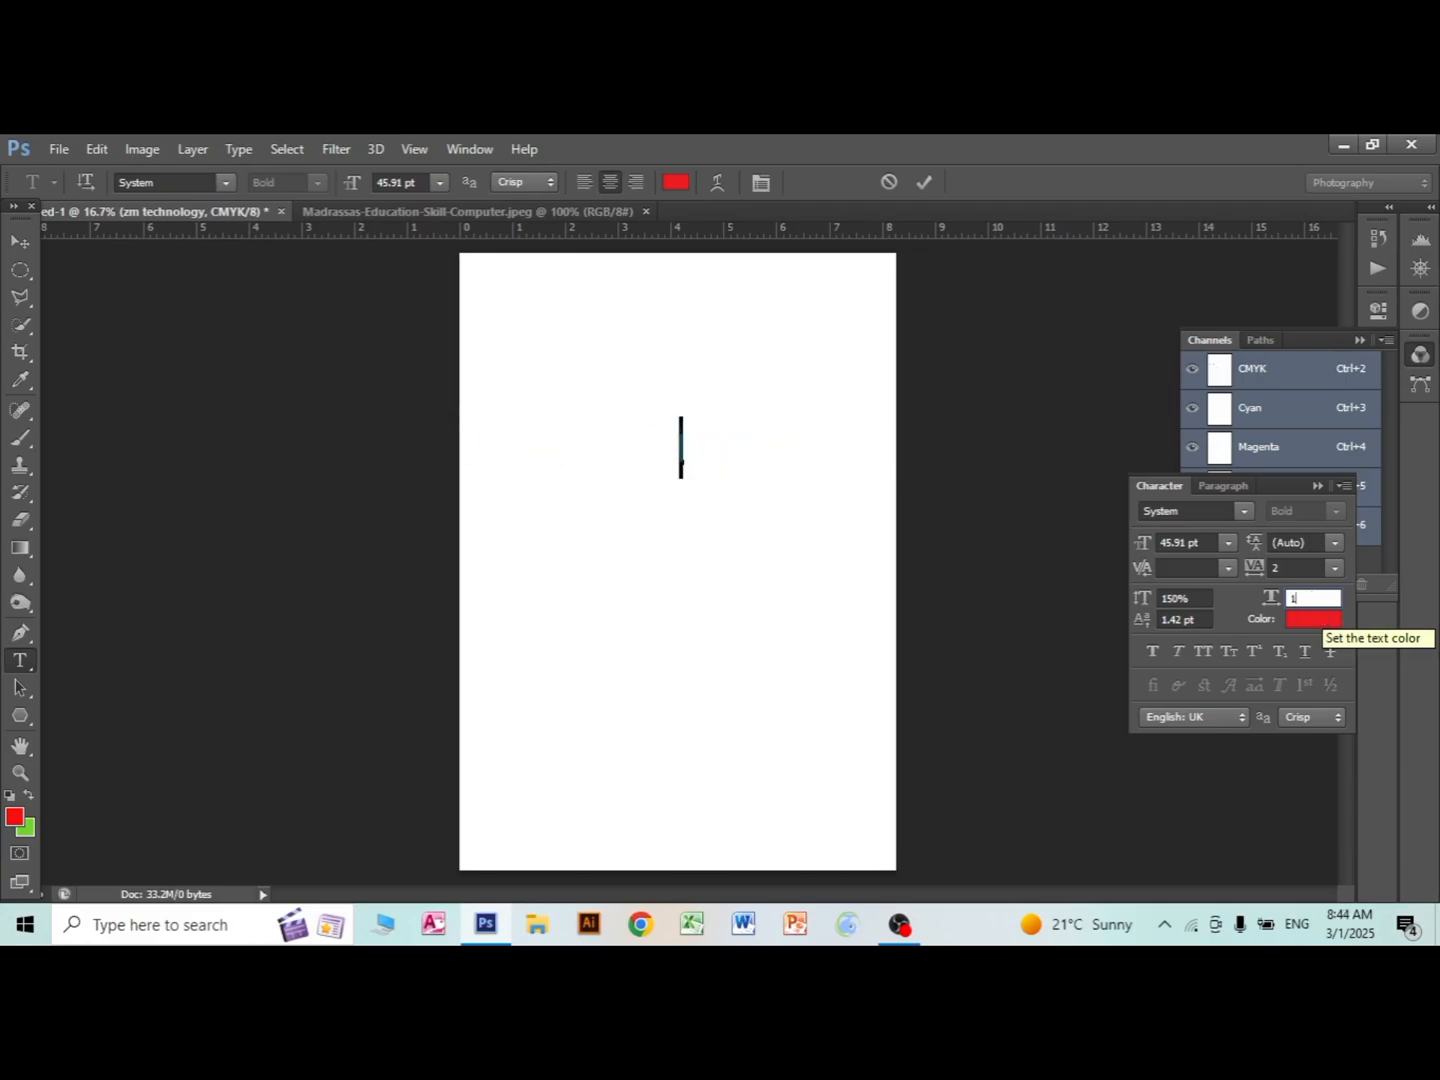
# Raise the selected text with a baseline shift of 200 pt.
pyautogui.click(1176, 605)
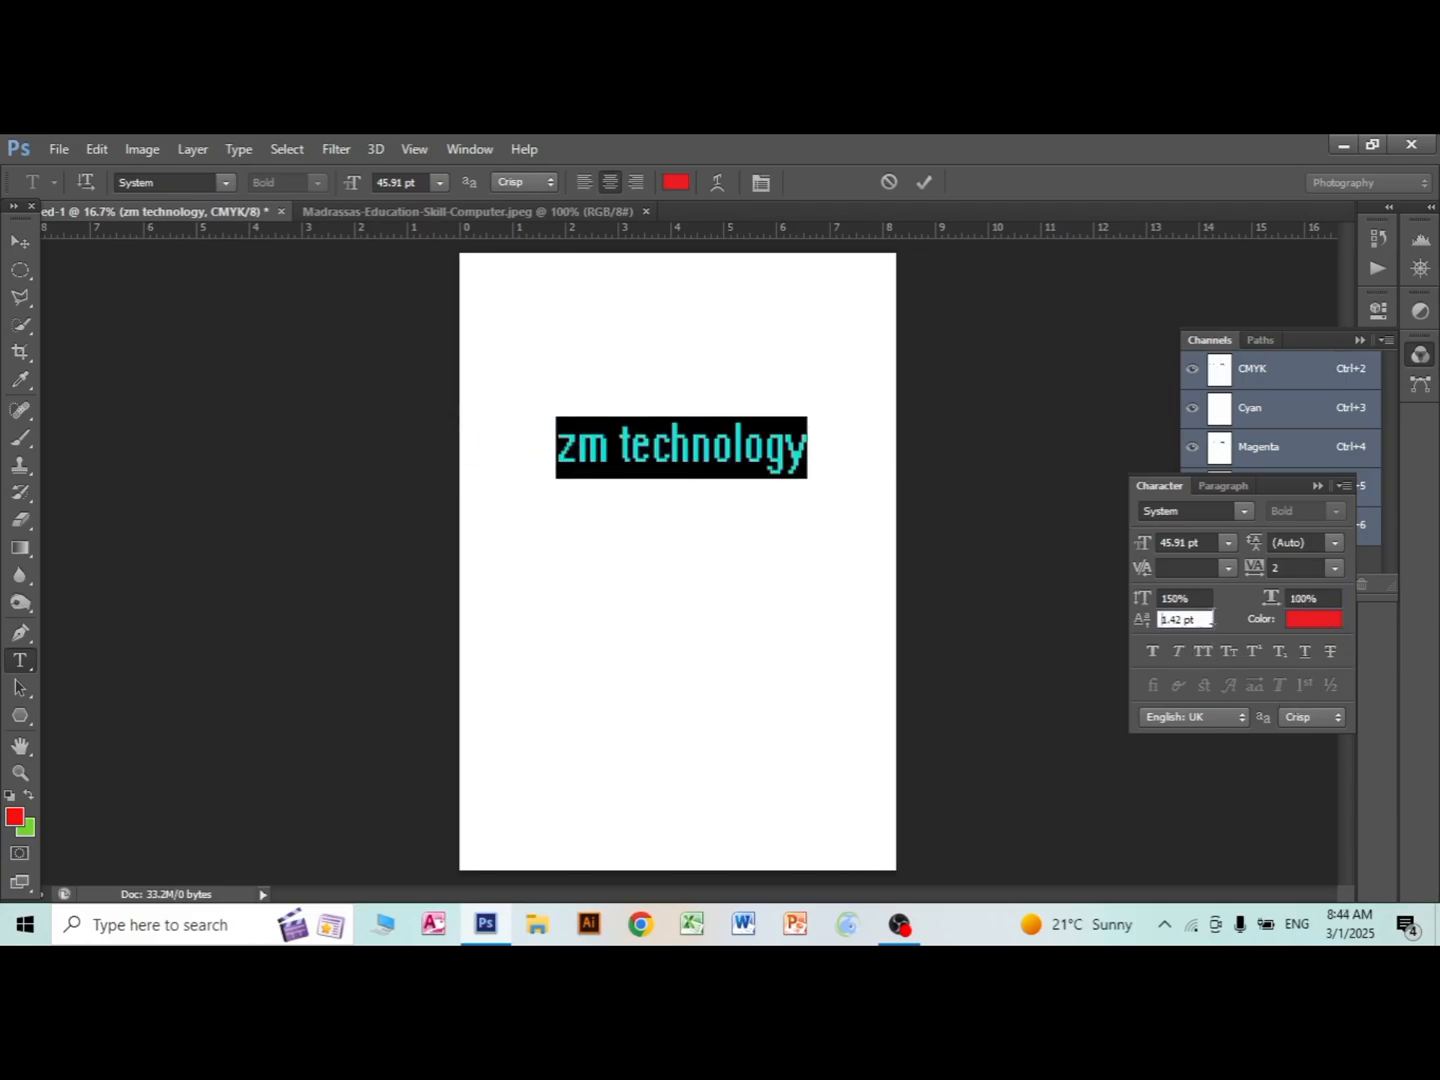
pyautogui.click(1178, 621)
pyautogui.click(1137, 619)
pyautogui.write('2')
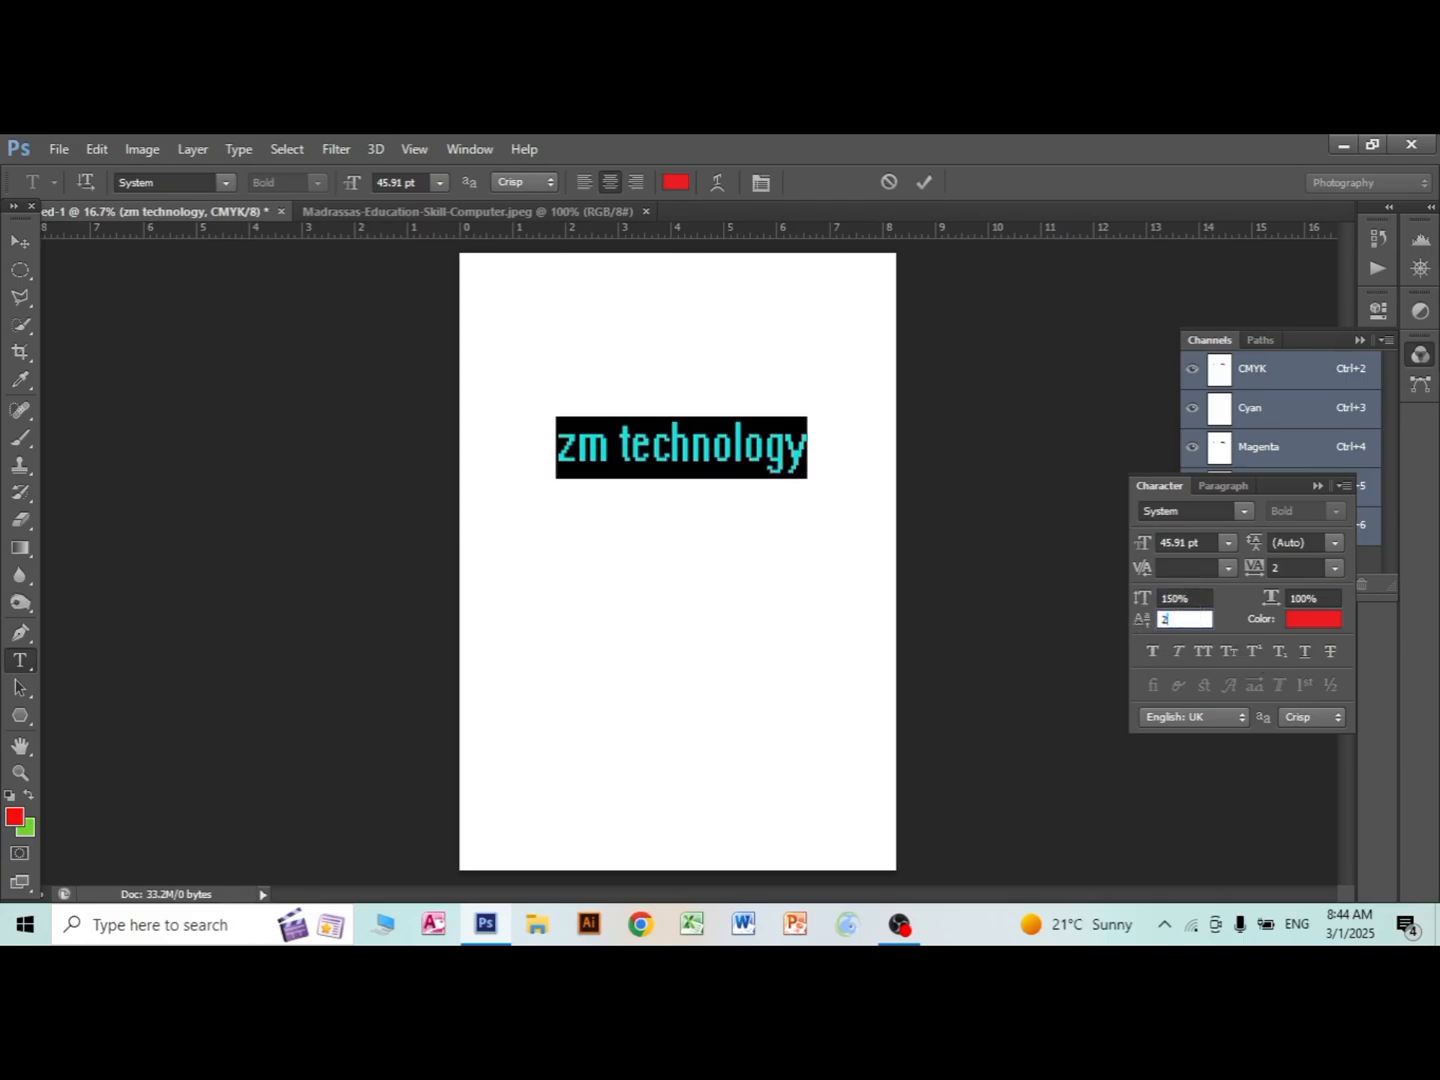
pyautogui.write('00')
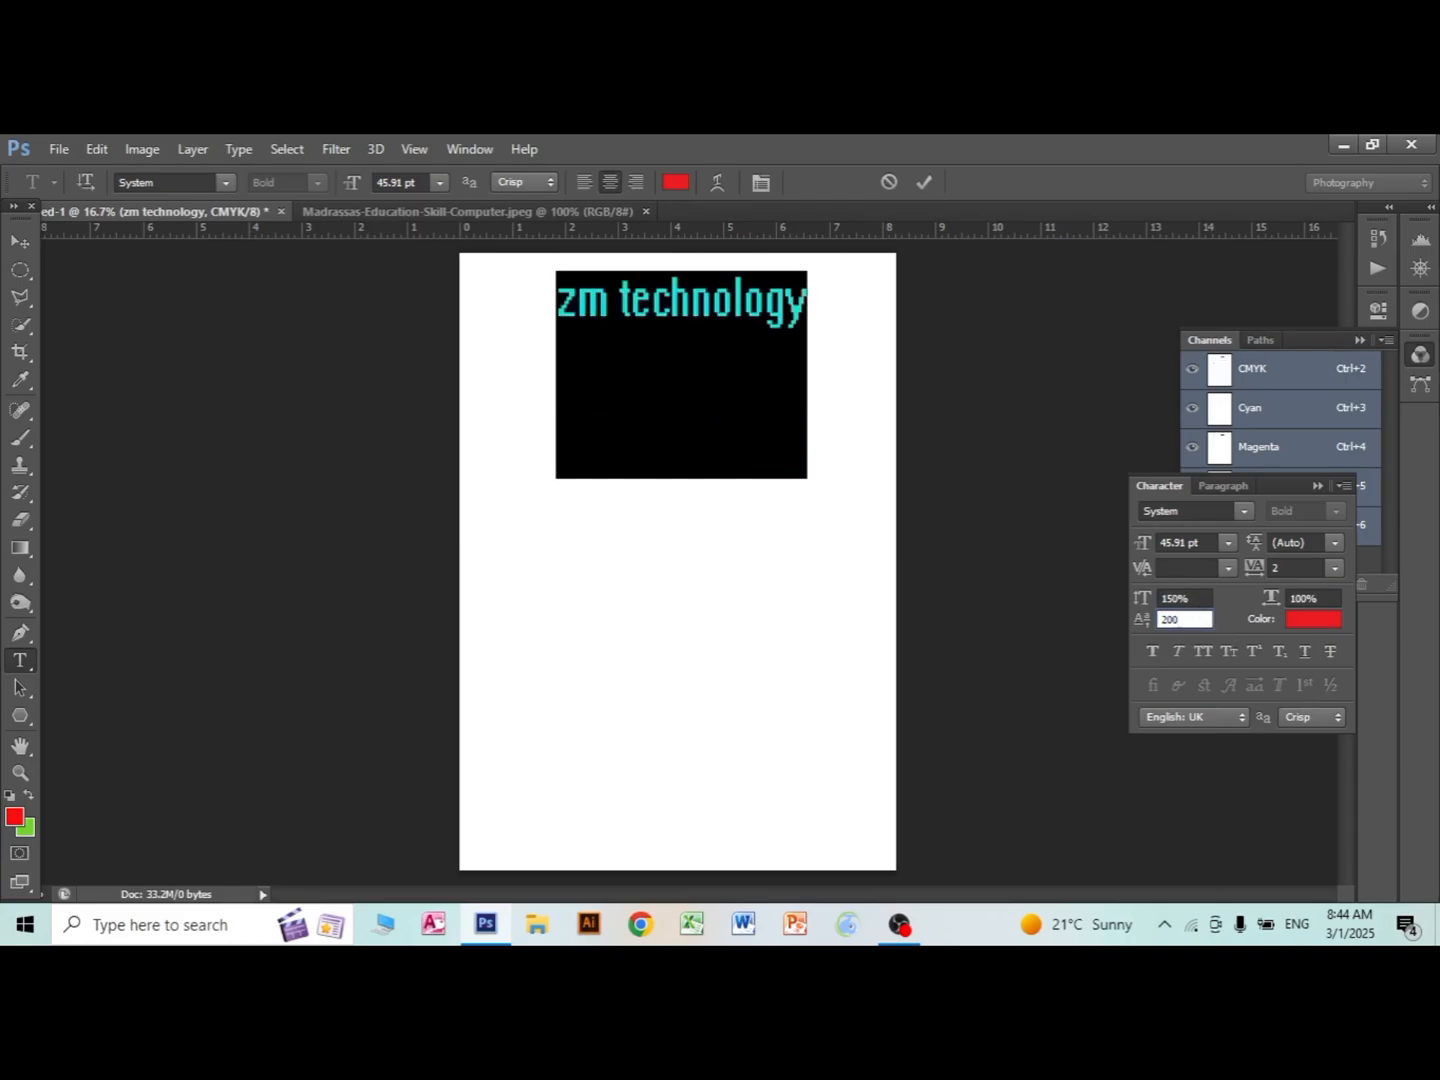
# Set the selected text's baseline shift to 2 pt and apply Faux Bold.
pyautogui.press('BackSpace')
pyautogui.press('BackSpace')
pyautogui.press('BackSpace')
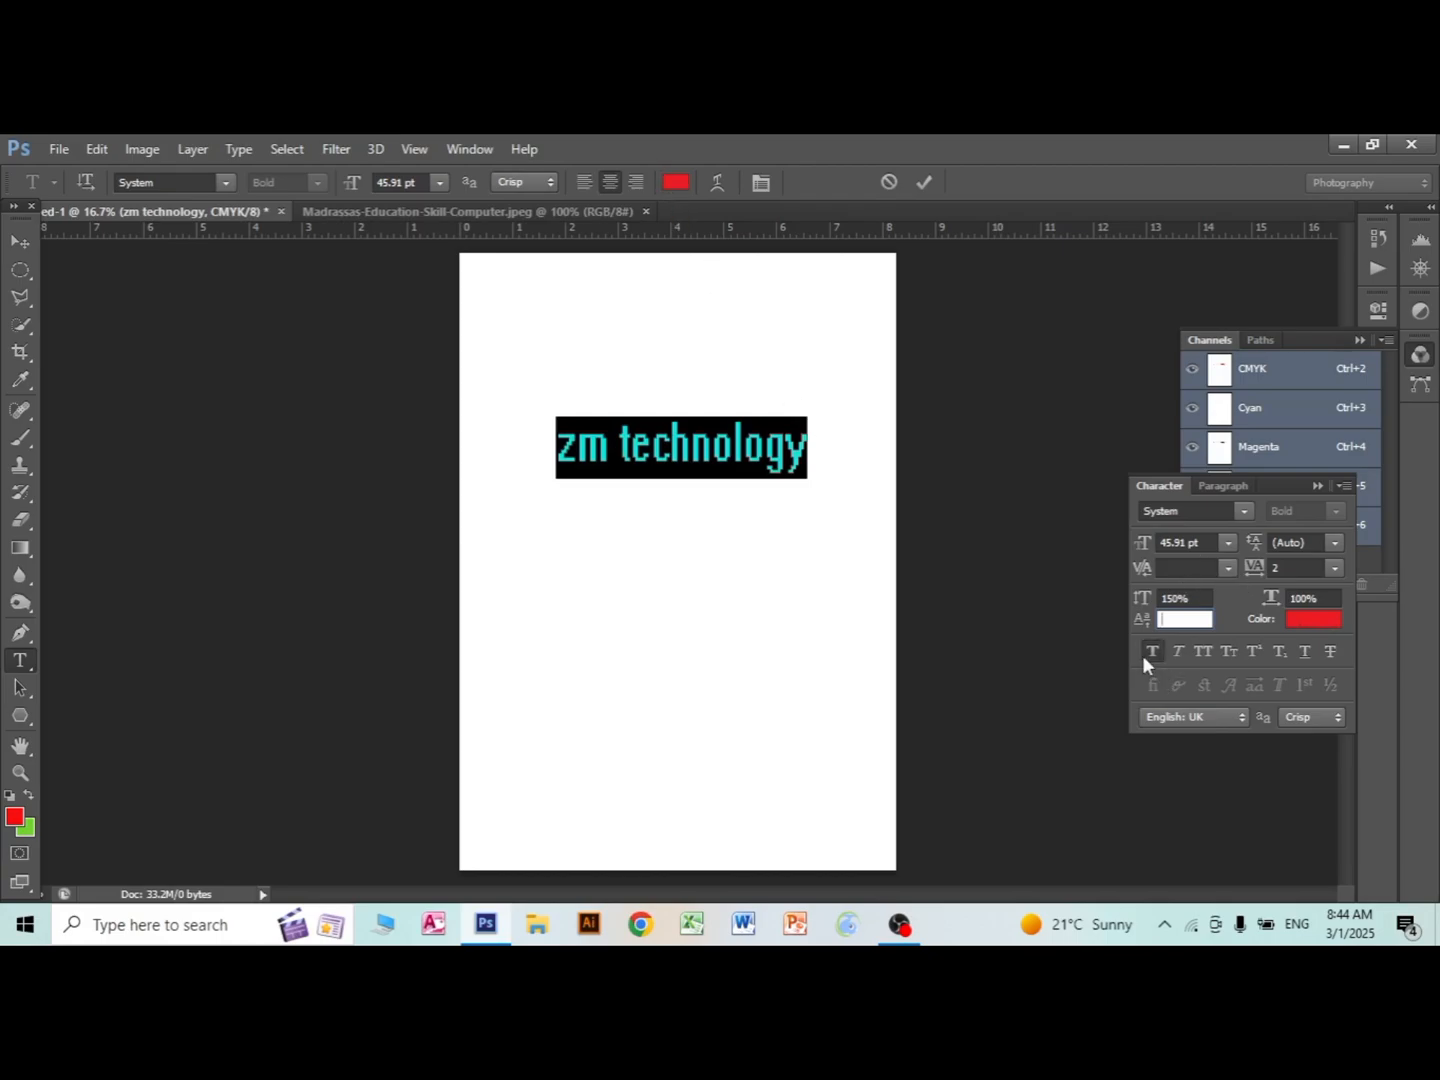
pyautogui.write('2')
pyautogui.press('Return')
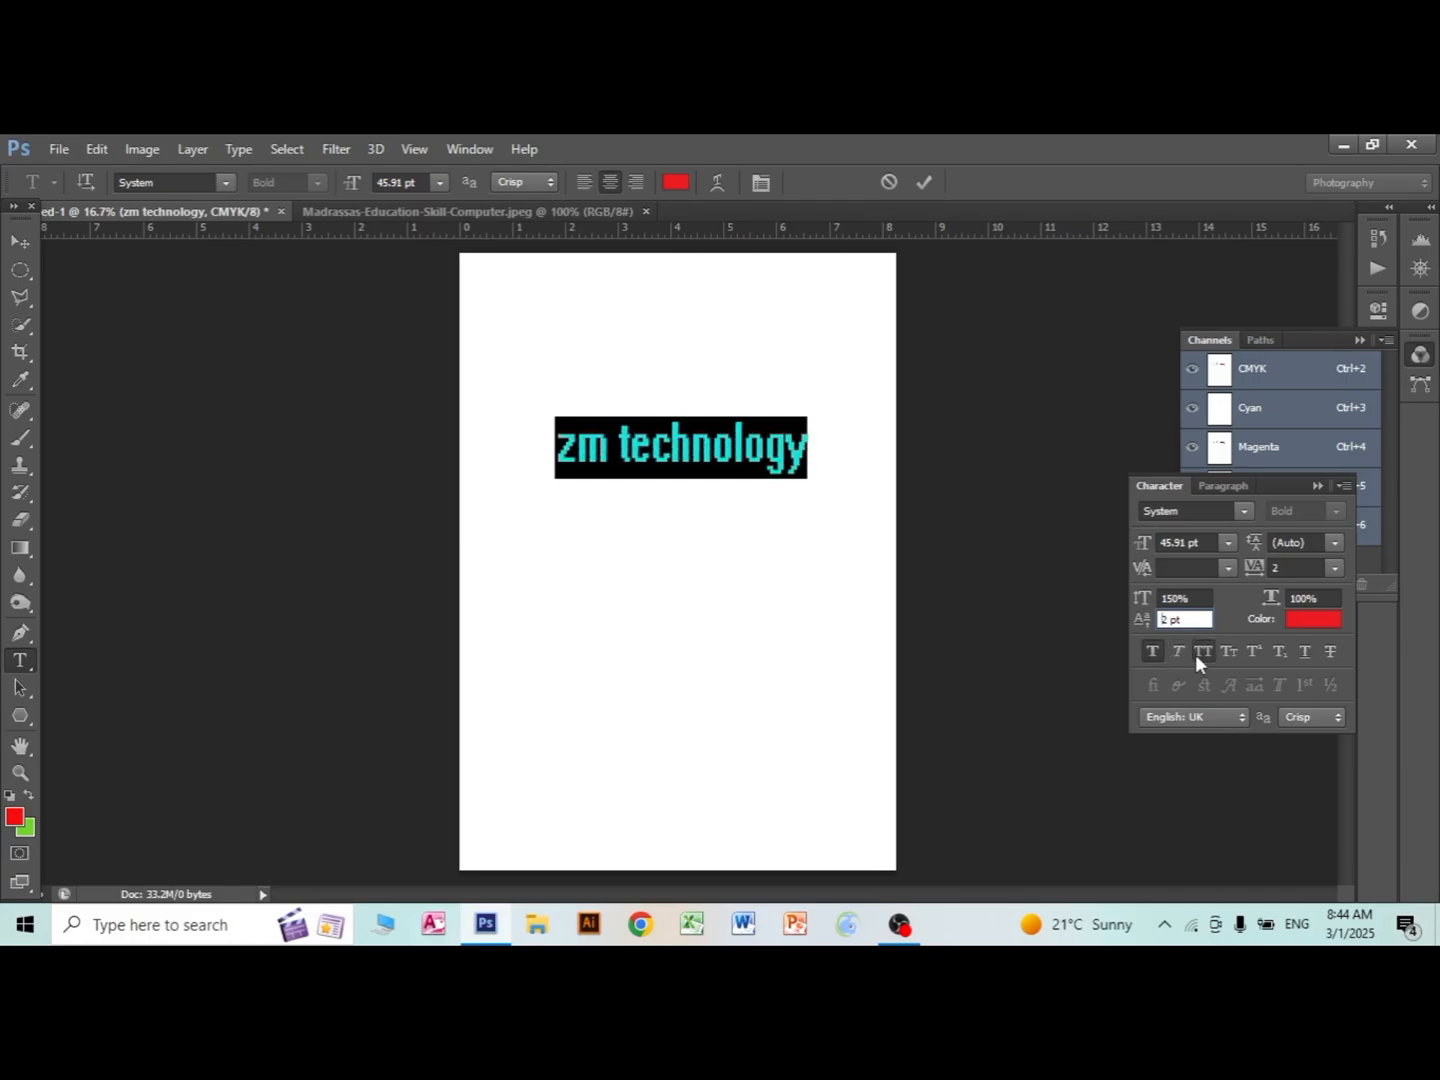
# Try All Caps and Small Caps on the selected text, switching each one off again.
pyautogui.click(1197, 657)
pyautogui.click(1201, 657)
pyautogui.click(1228, 663)
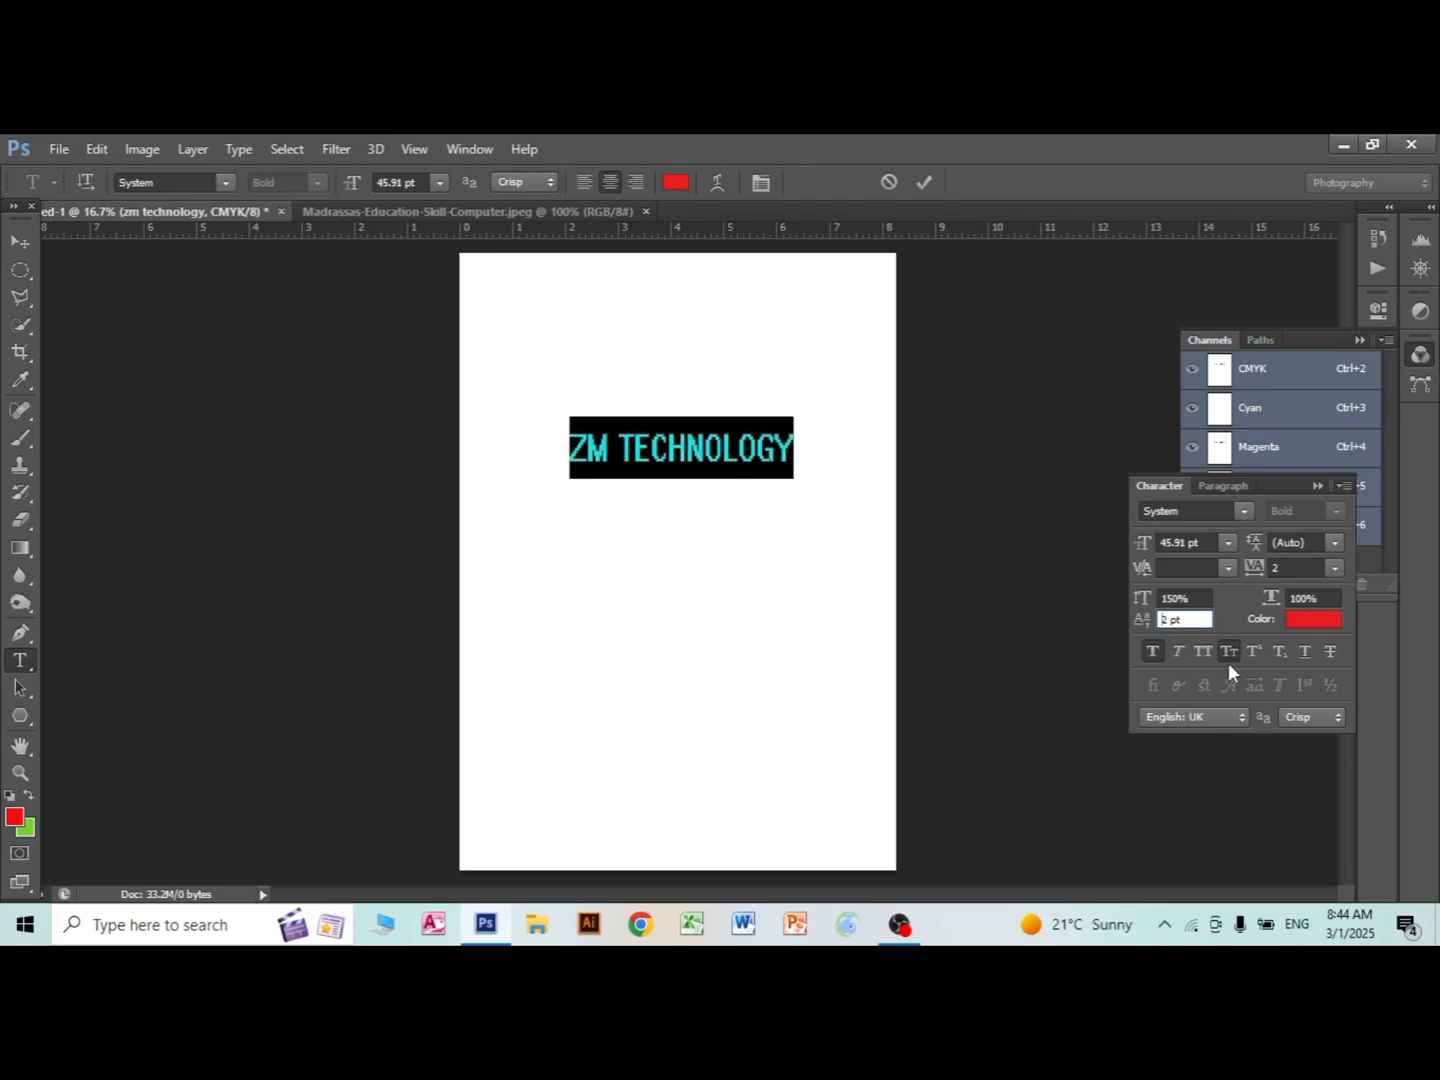
pyautogui.click(1236, 651)
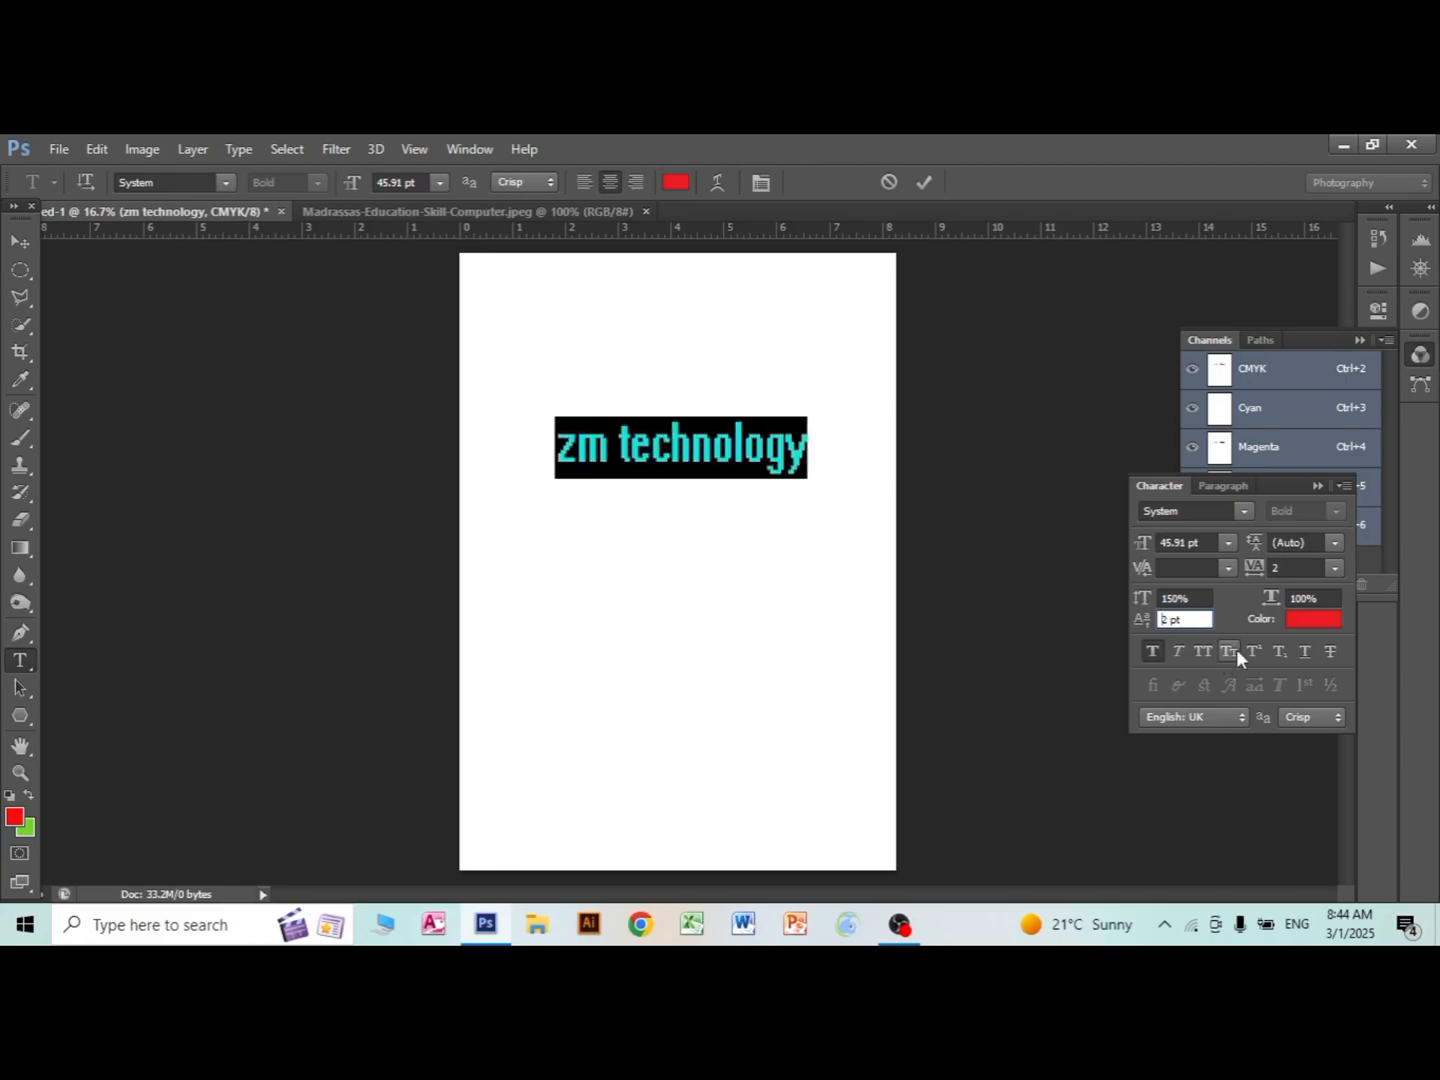
# Try Superscript, Subscript, Underline and Strikethrough on the selected "zm technology" text, switching each one off again.
pyautogui.click(1249, 648)
pyautogui.click(1252, 649)
pyautogui.click(1285, 656)
pyautogui.click(1285, 656)
pyautogui.click(1306, 654)
pyautogui.click(1308, 656)
pyautogui.click(1326, 651)
pyautogui.click(1327, 652)
# Show the Color panel and, in Madrassas-Education-Skill-Computer.jpeg, set the foreground colour's green value to 43.
pyautogui.click(468, 150)
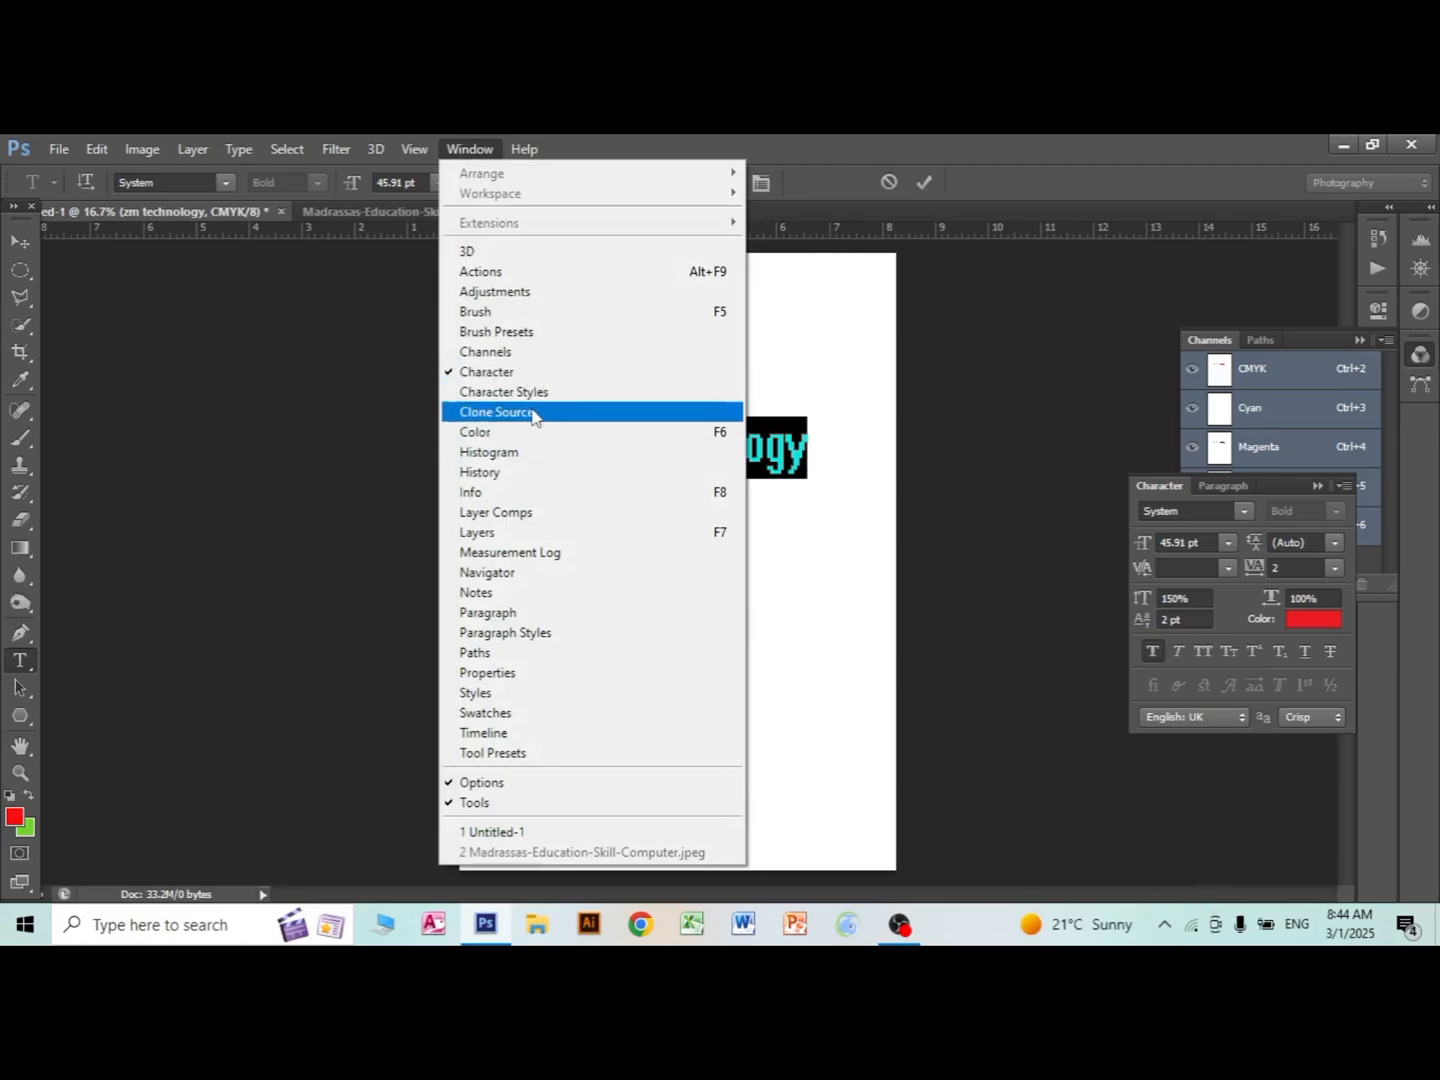
pyautogui.click(495, 433)
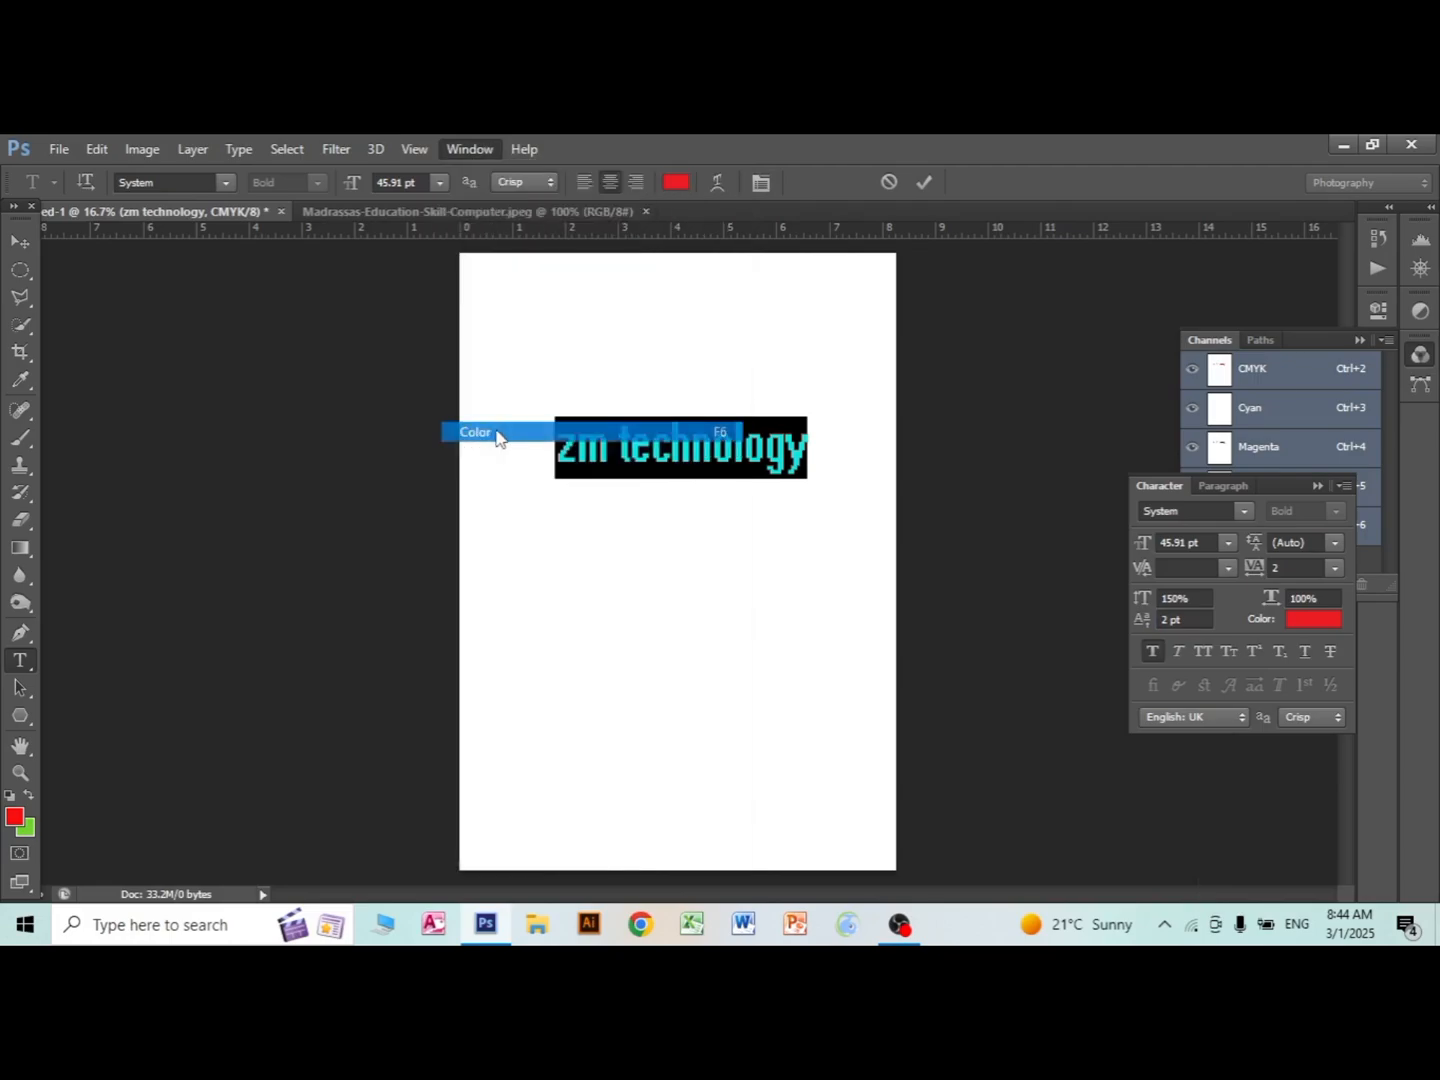
pyautogui.click(454, 212)
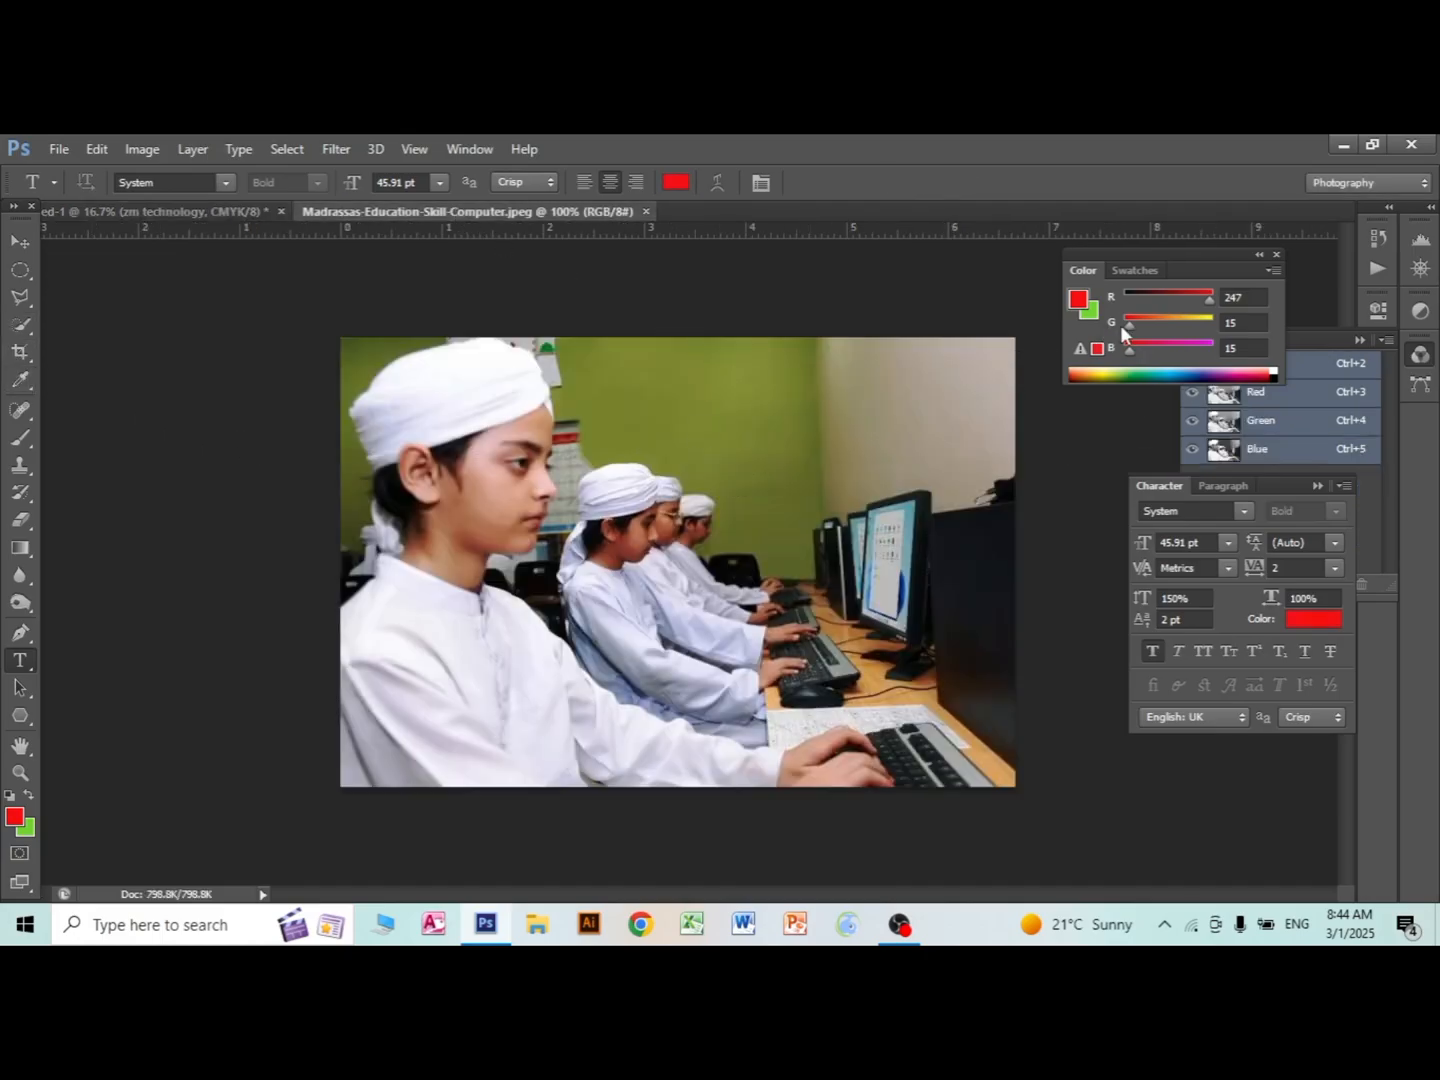
pyautogui.moveTo(1129, 328)
pyautogui.mouseDown()
pyautogui.moveTo(1160, 326)
pyautogui.moveTo(1137, 320)
pyautogui.mouseUp()
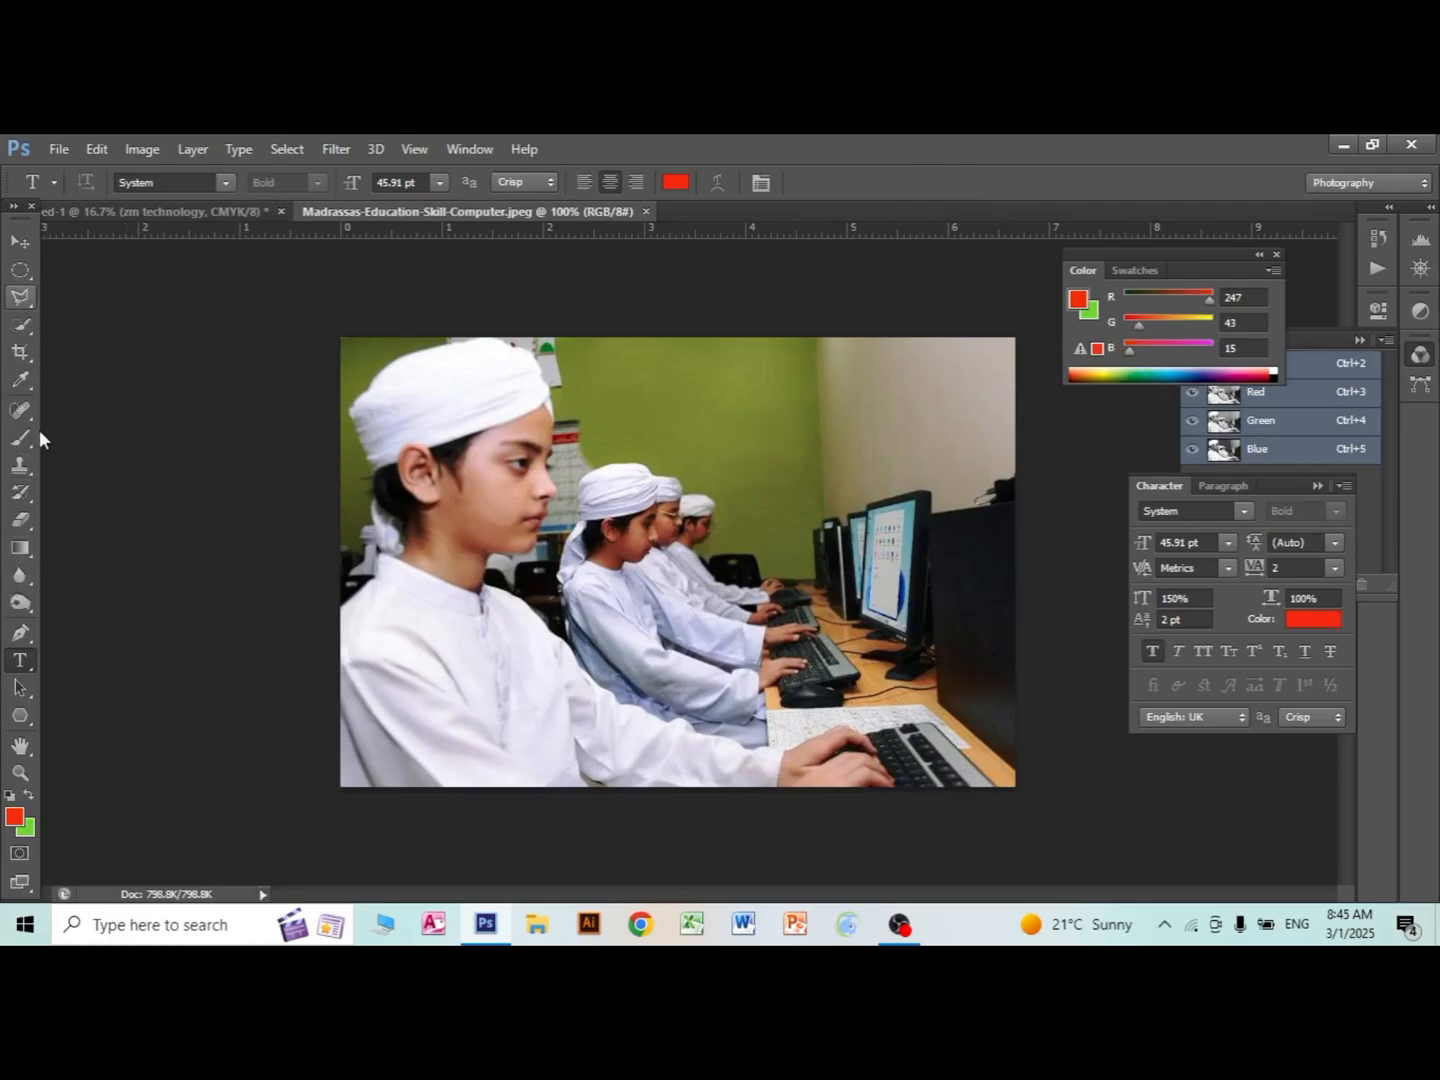
# Draw a rectangle of about 274 × 207 px on the photo and, after picking green RGB 0, 151, 103, another of about 235 × 149 px.
pyautogui.moveTo(18, 720); pyautogui.dragTo(60, 714)
pyautogui.moveTo(410, 461)
pyautogui.mouseDown()
pyautogui.moveTo(700, 628)
pyautogui.moveTo(698, 681)
pyautogui.mouseUp()
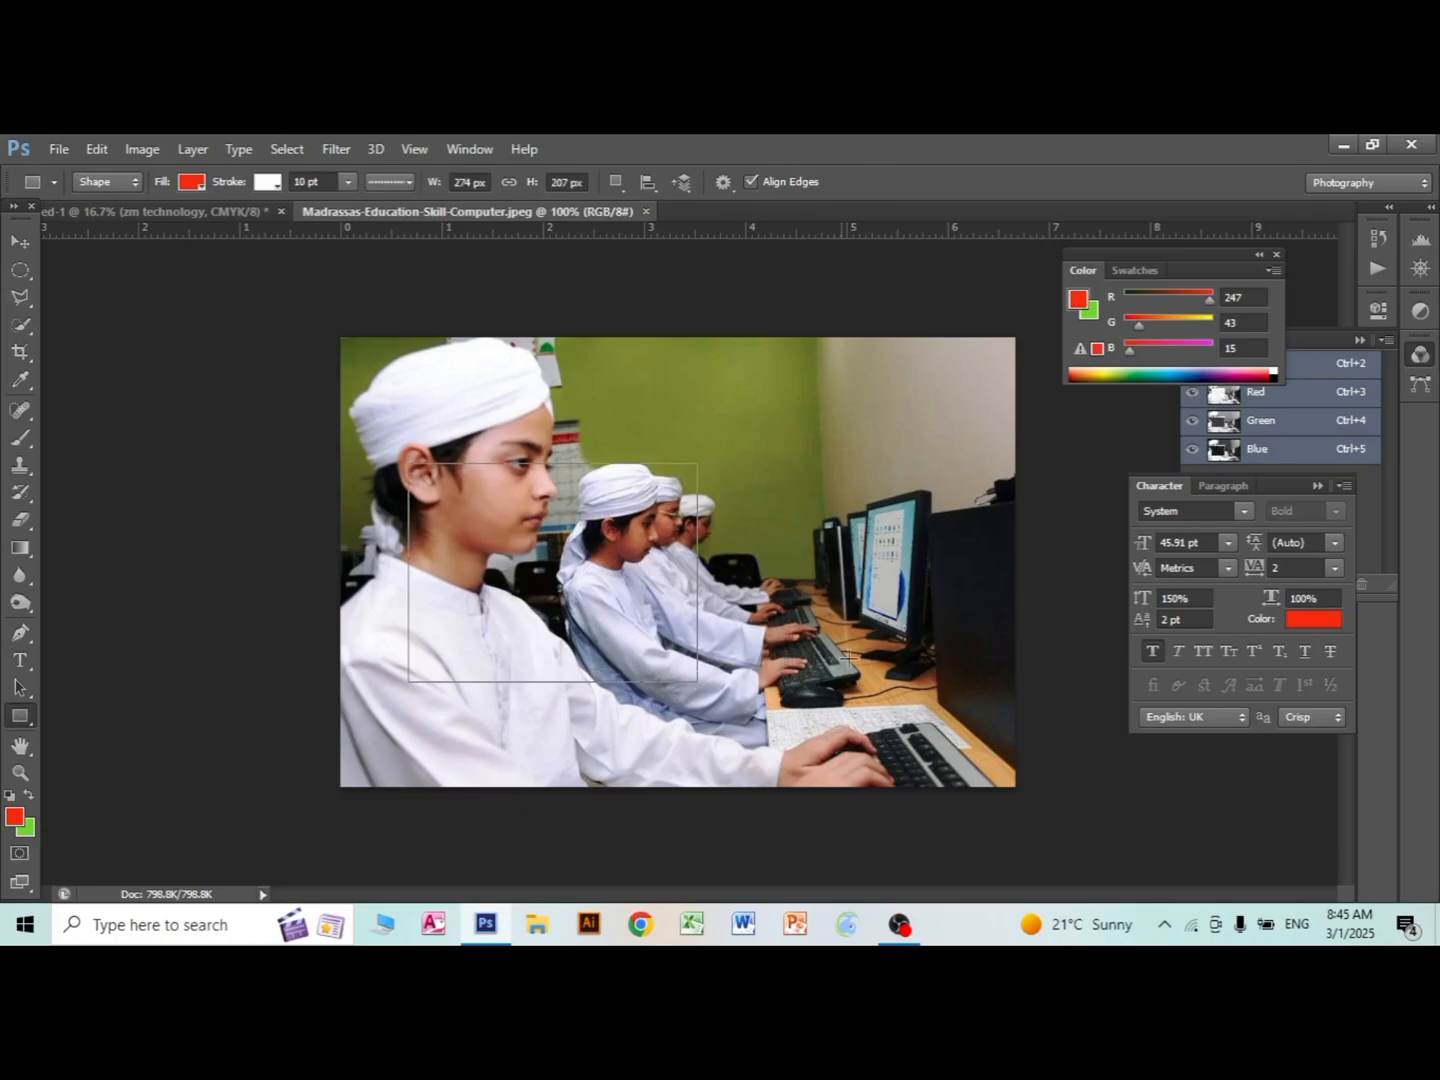
pyautogui.click(1145, 373)
pyautogui.click(1158, 370)
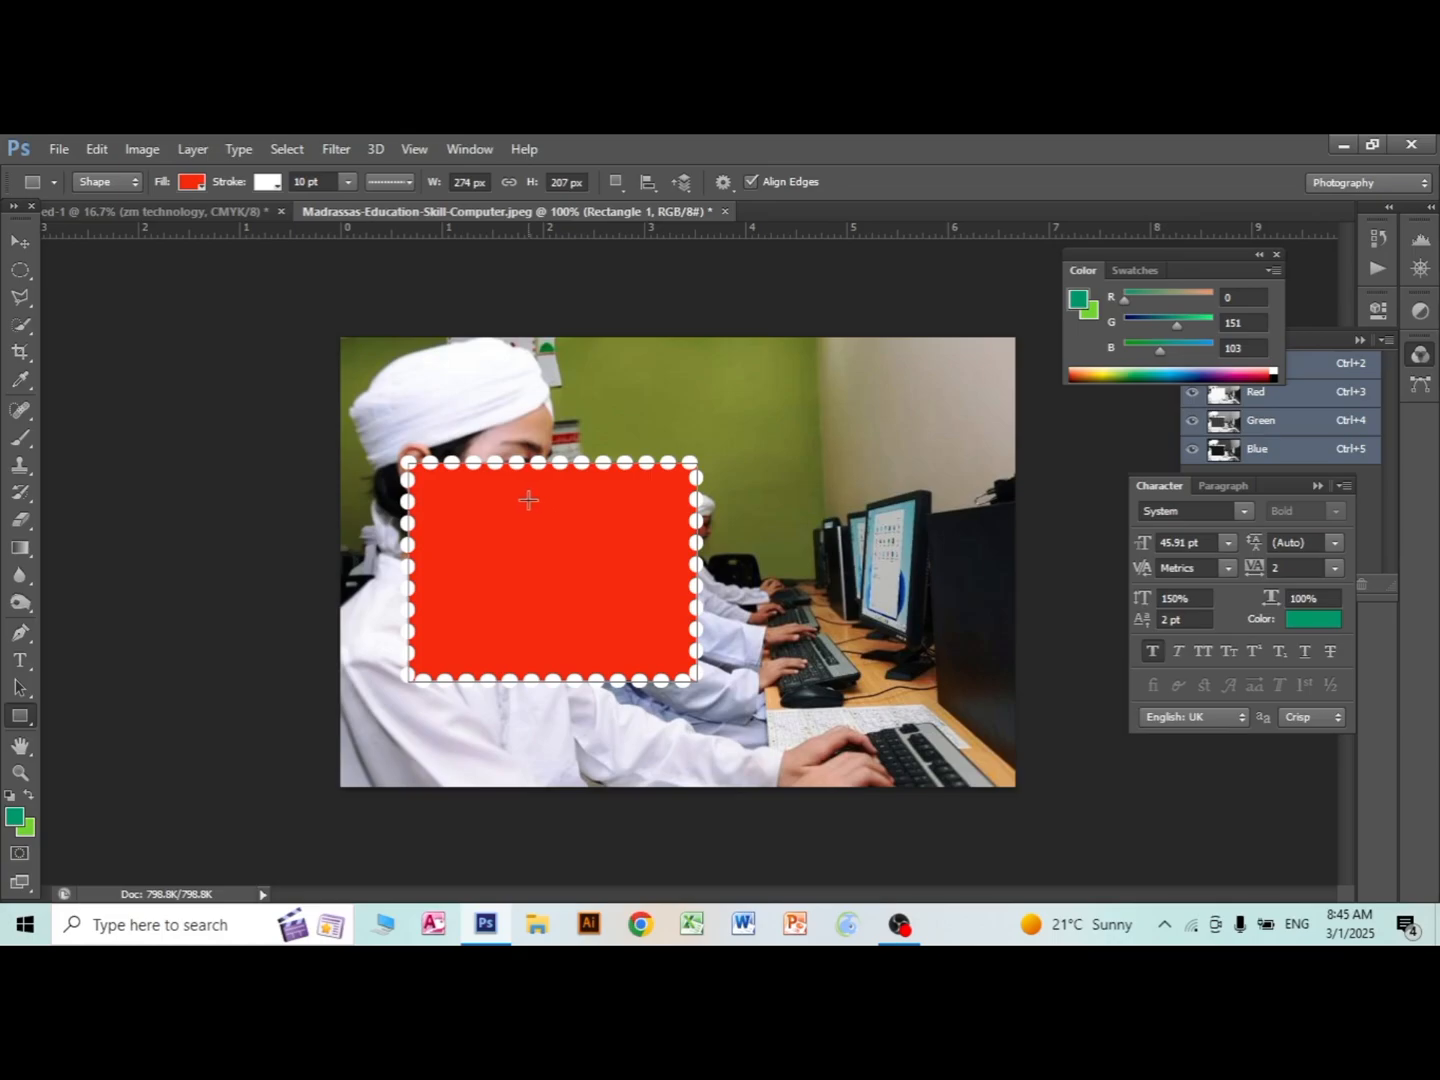
pyautogui.moveTo(528, 500); pyautogui.dragTo(778, 657)
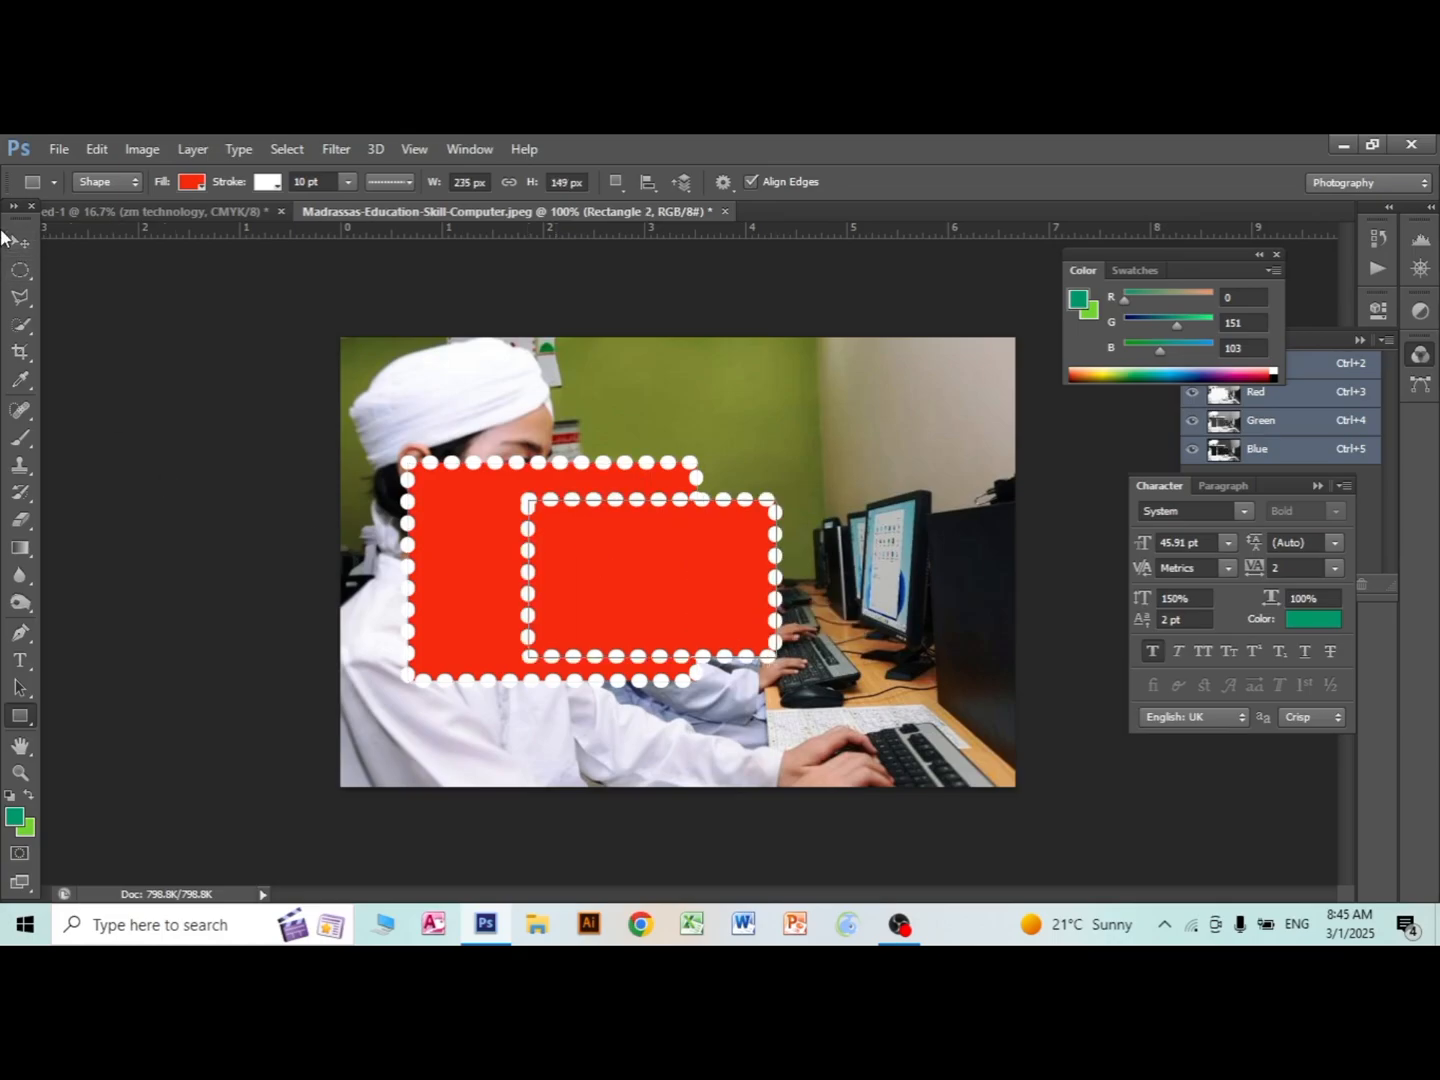
# Delete both rectangles from the photo.
pyautogui.click(20, 241)
pyautogui.press('Delete')
pyautogui.press('Delete')
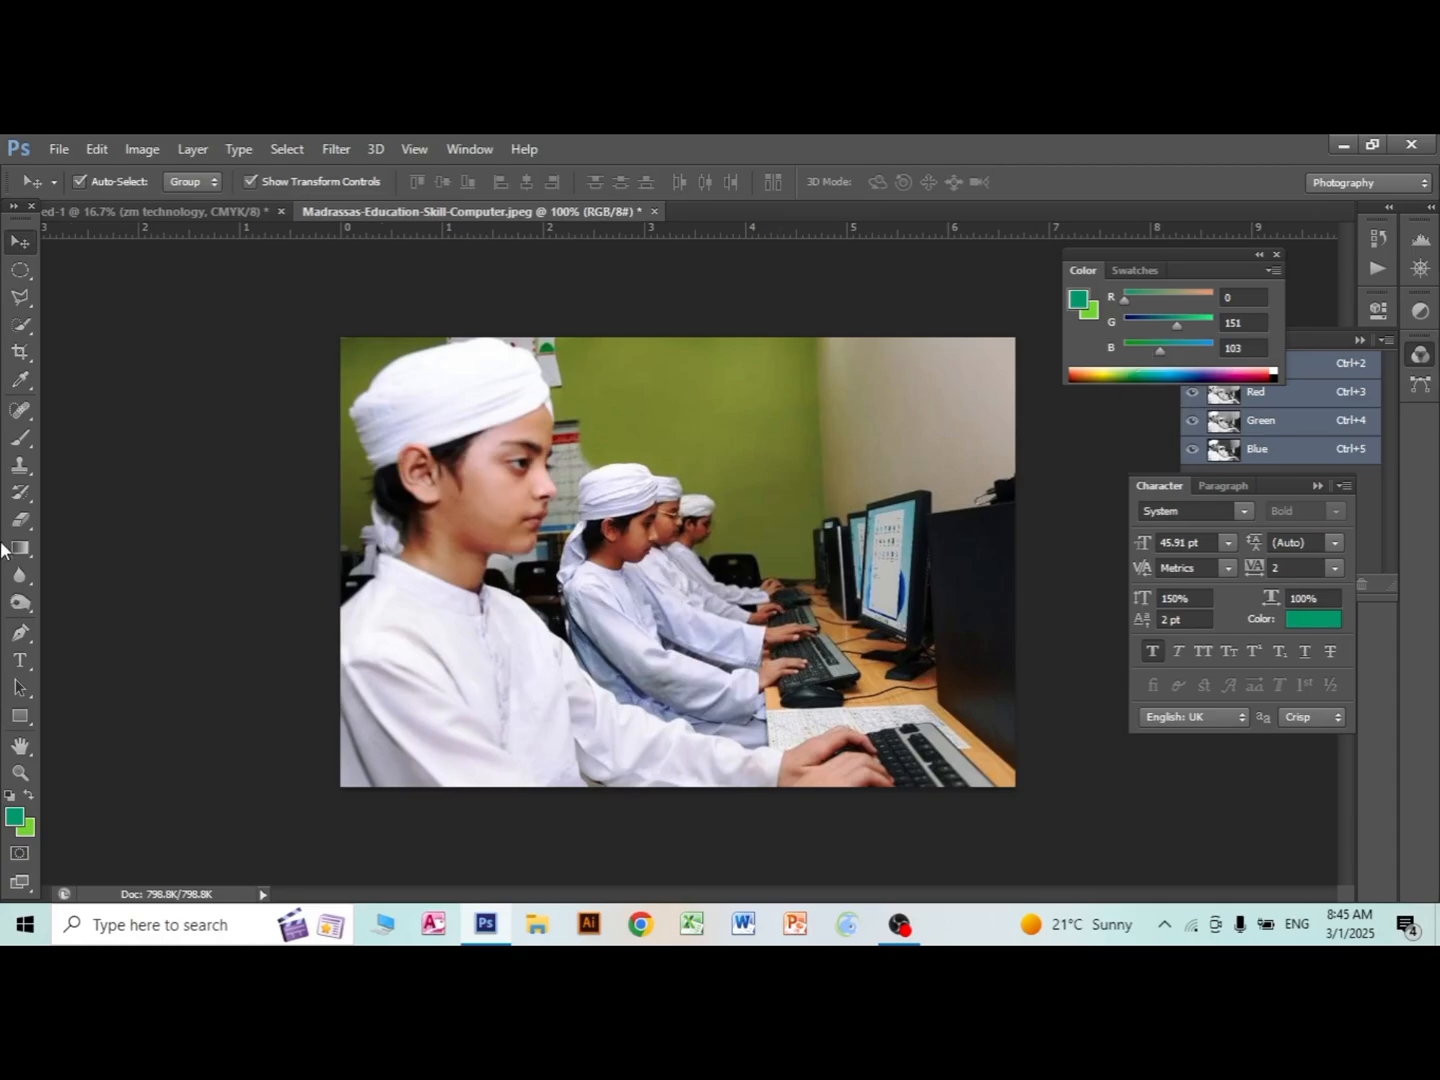
# Add the horizontal text "sdadasdsa" across the upper part of the photo.
pyautogui.click(19, 661)
pyautogui.click(628, 456)
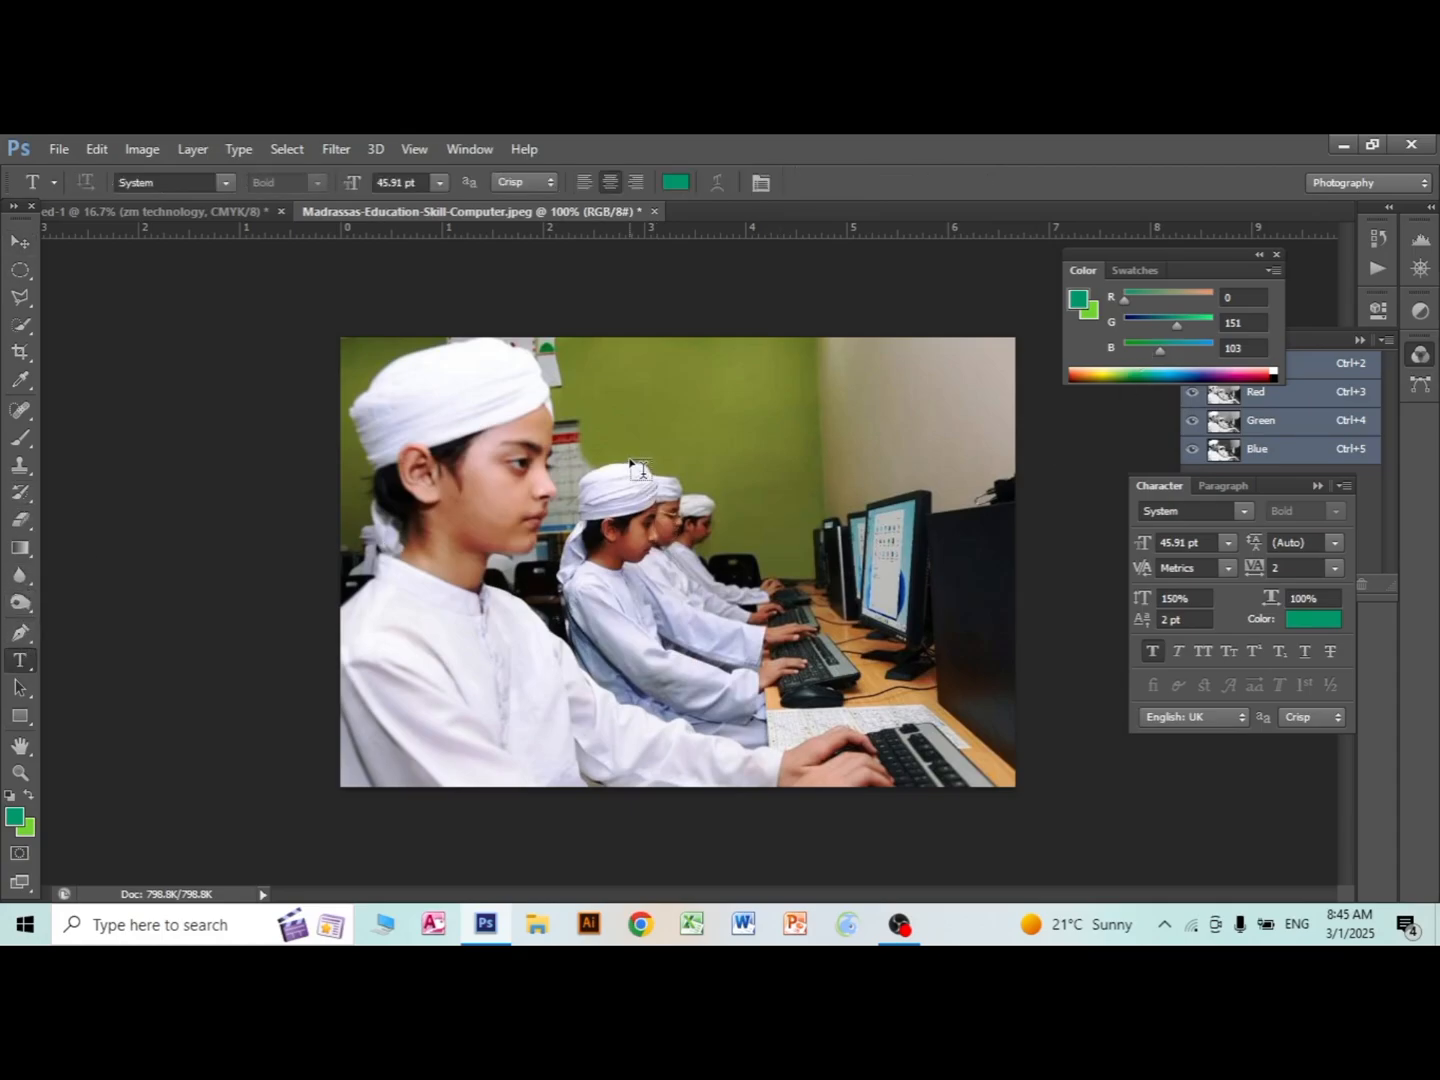
pyautogui.write('sdadasdsa')
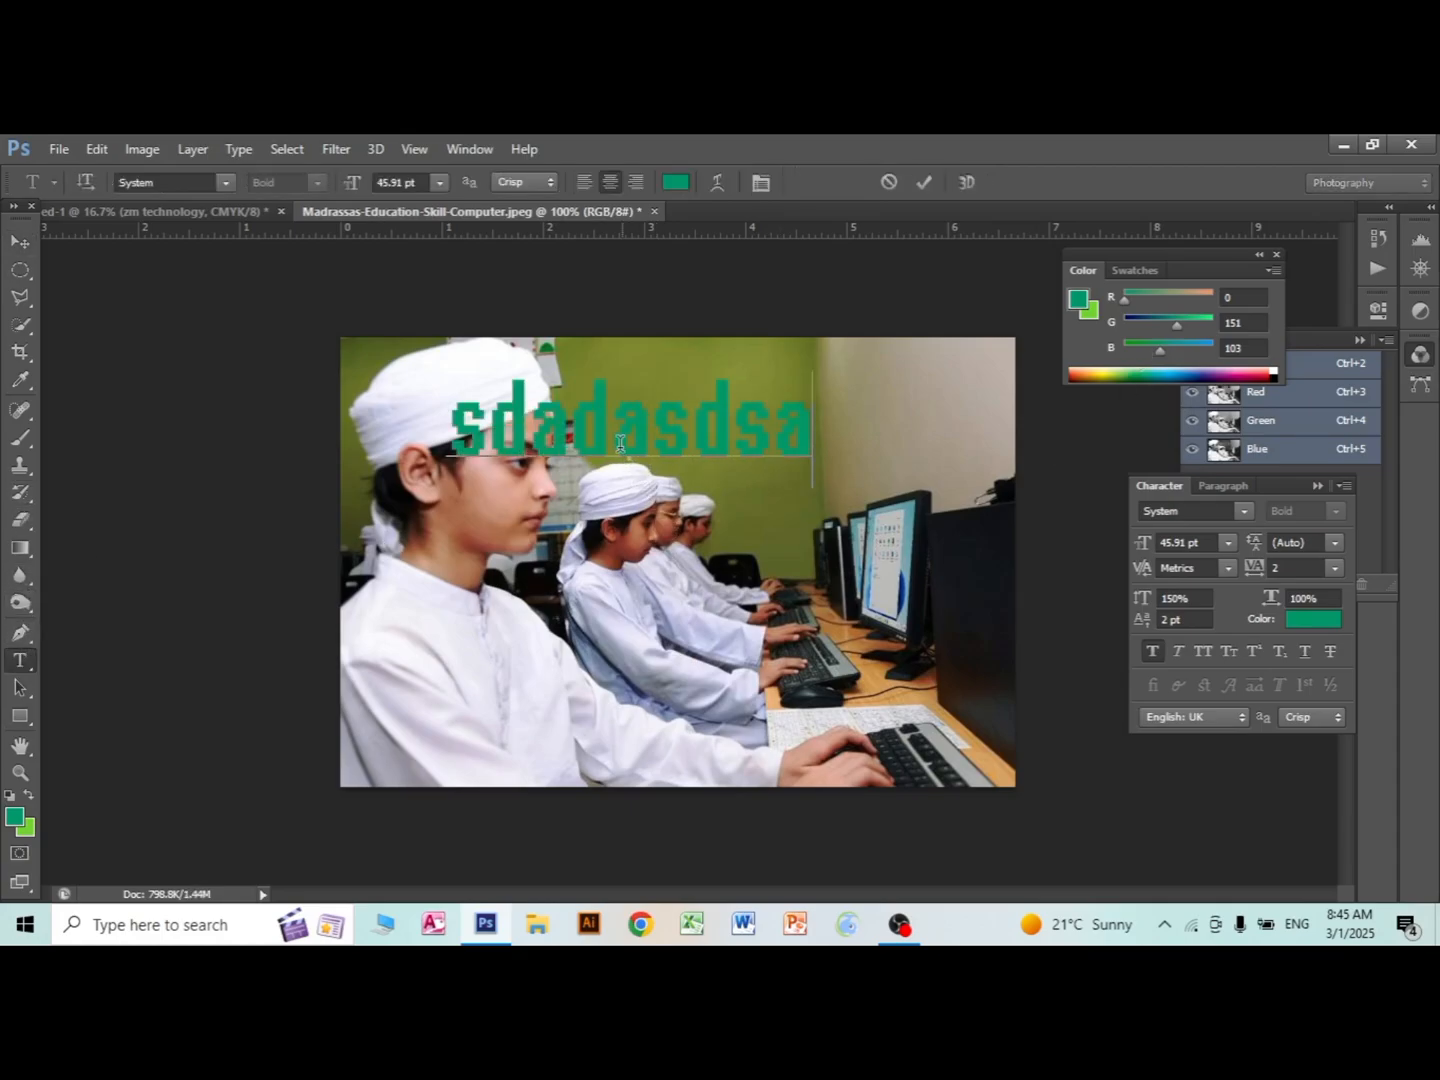
# Recolour the whole "sdadasdsa" text orange, RGB 215, 108, 39, from the colour spectrum.
pyautogui.hotkey('ctrl', 'a')
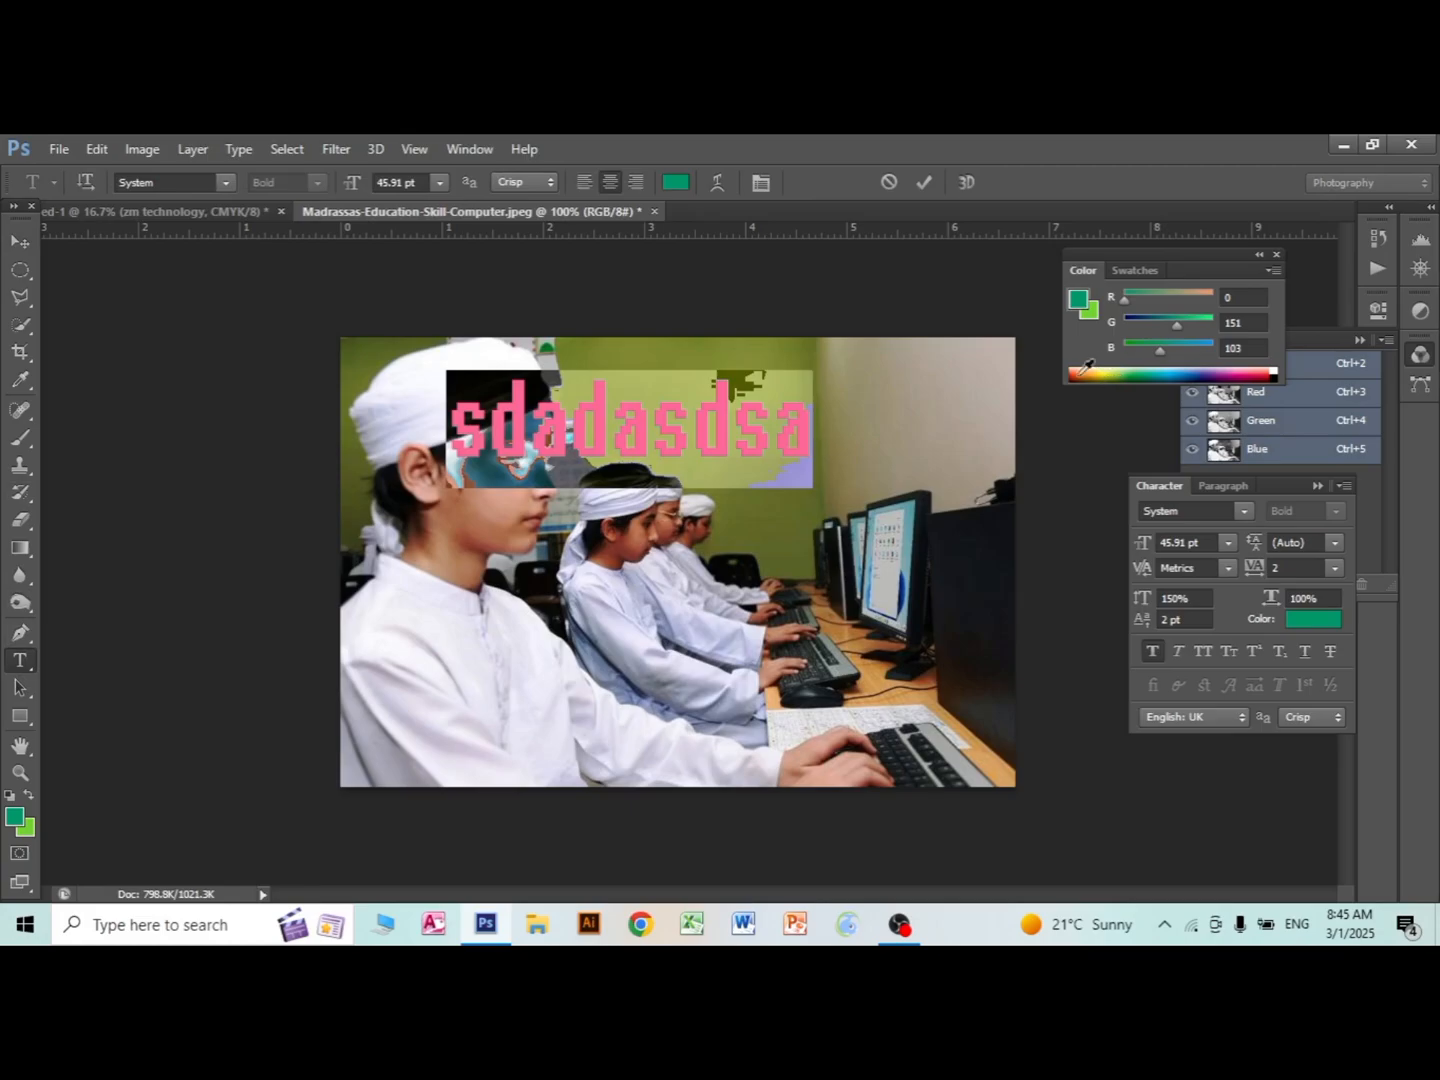
pyautogui.click(1090, 369)
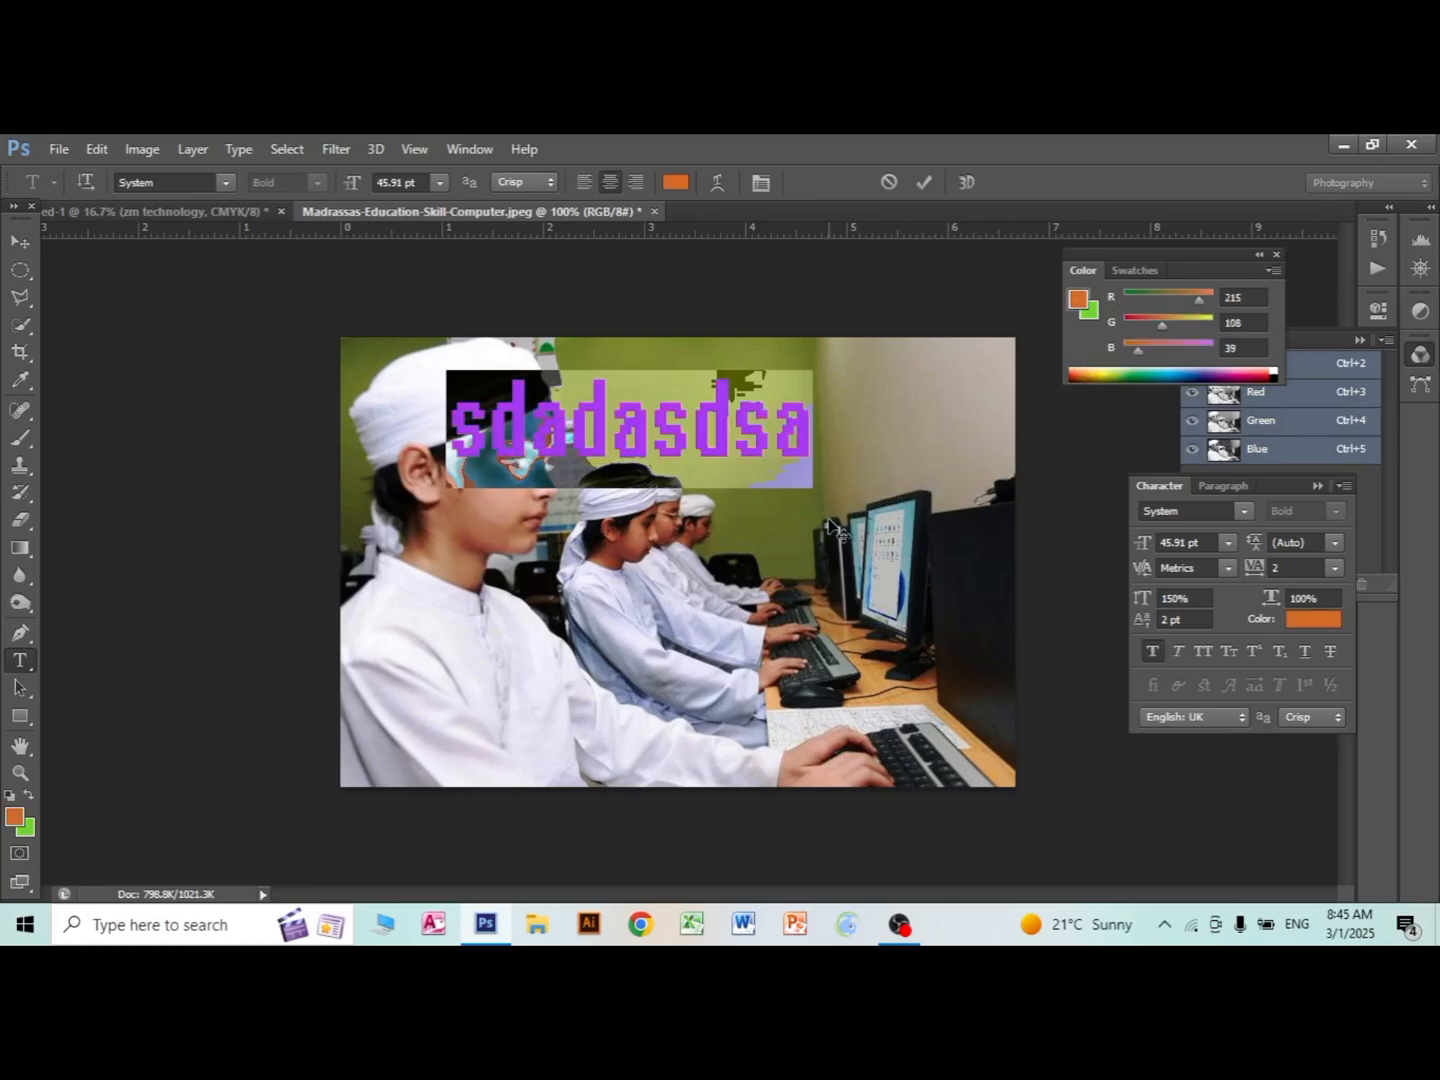
pyautogui.click(744, 462)
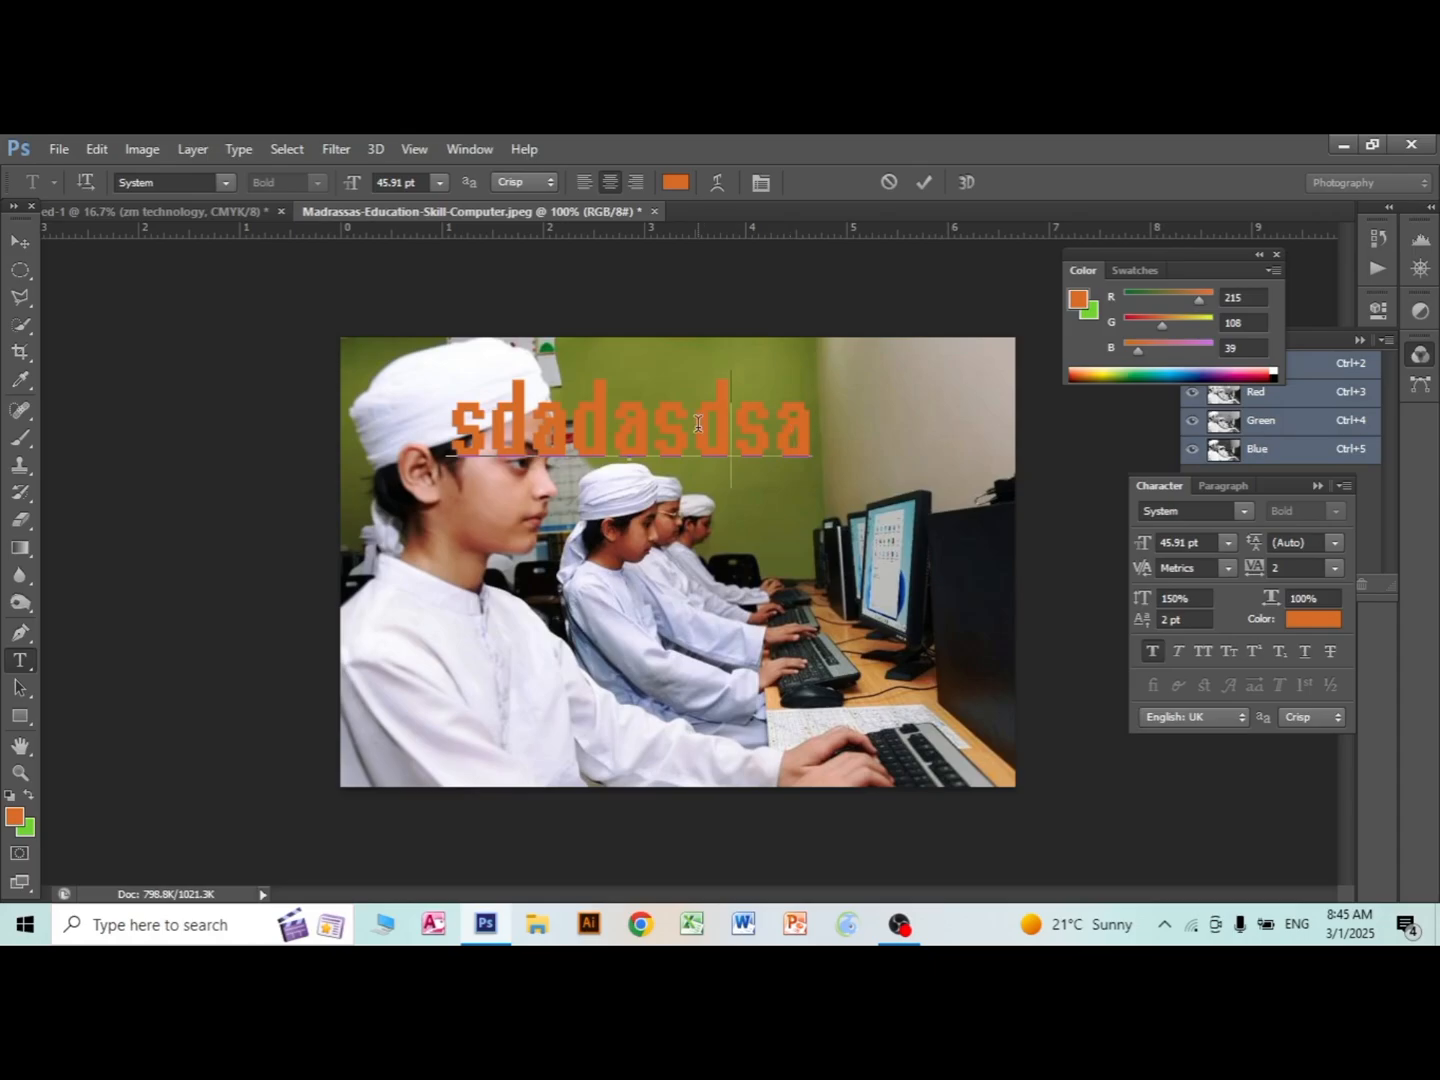
# Set the whole "sdadasdsa" text's colour to magenta with RGB values 215, 52, 209.
pyautogui.doubleClick(698, 421)
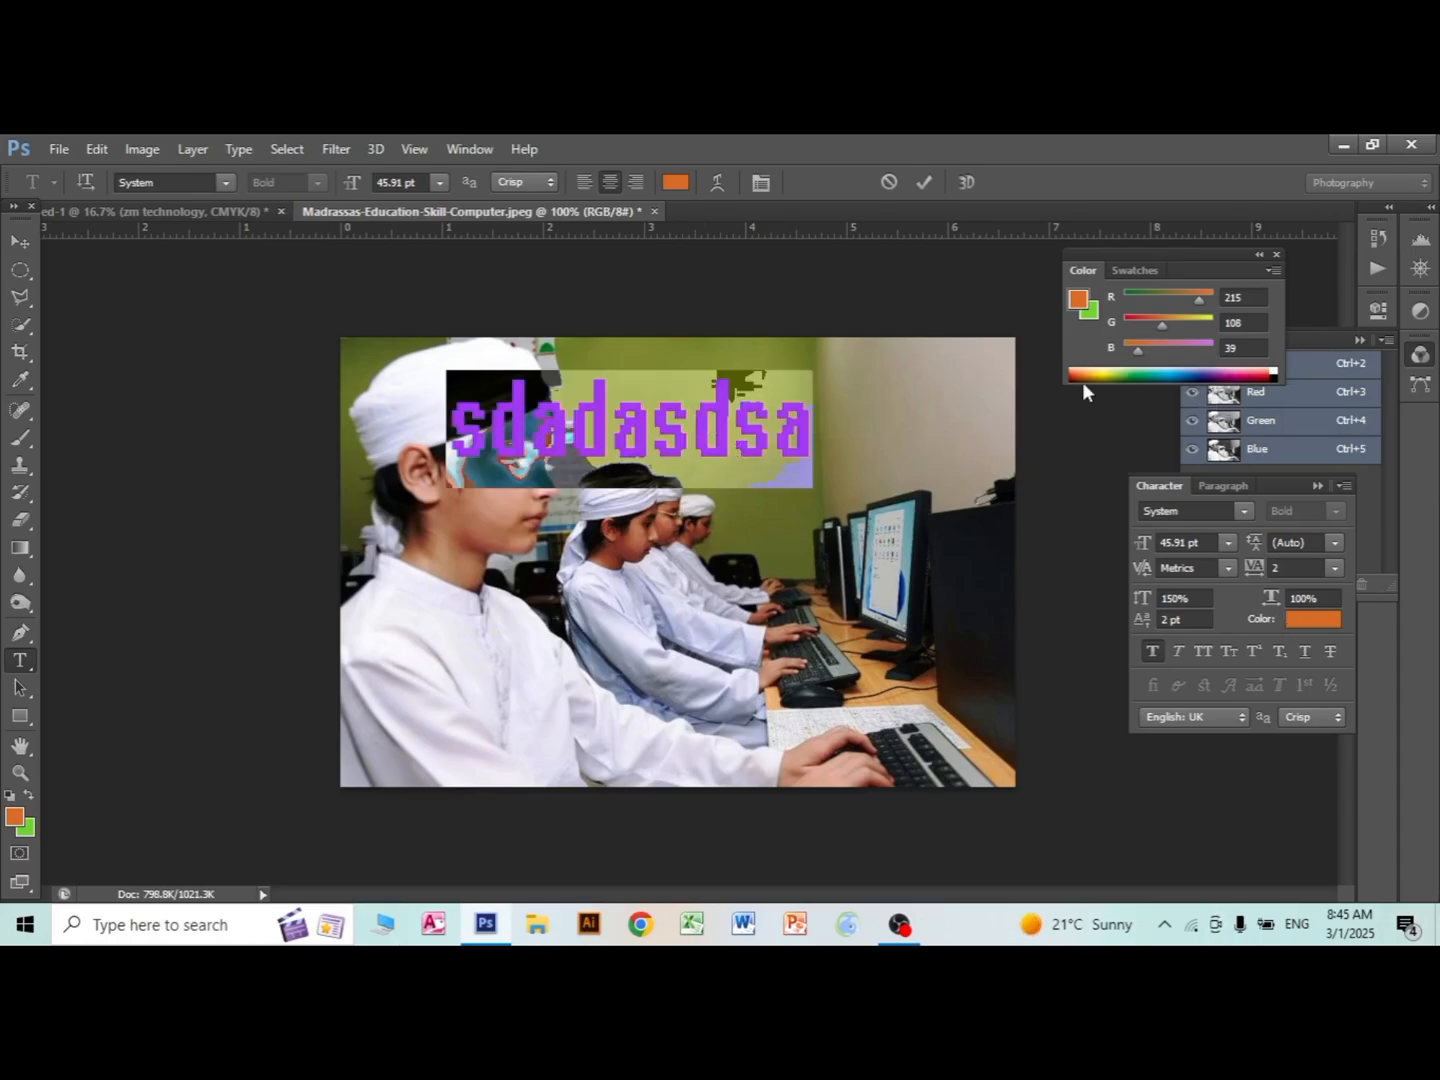
pyautogui.moveTo(1154, 343)
pyautogui.mouseDown()
pyautogui.moveTo(1196, 341)
pyautogui.moveTo(1120, 322)
pyautogui.moveTo(1169, 319)
pyautogui.moveTo(1140, 319)
pyautogui.mouseUp()
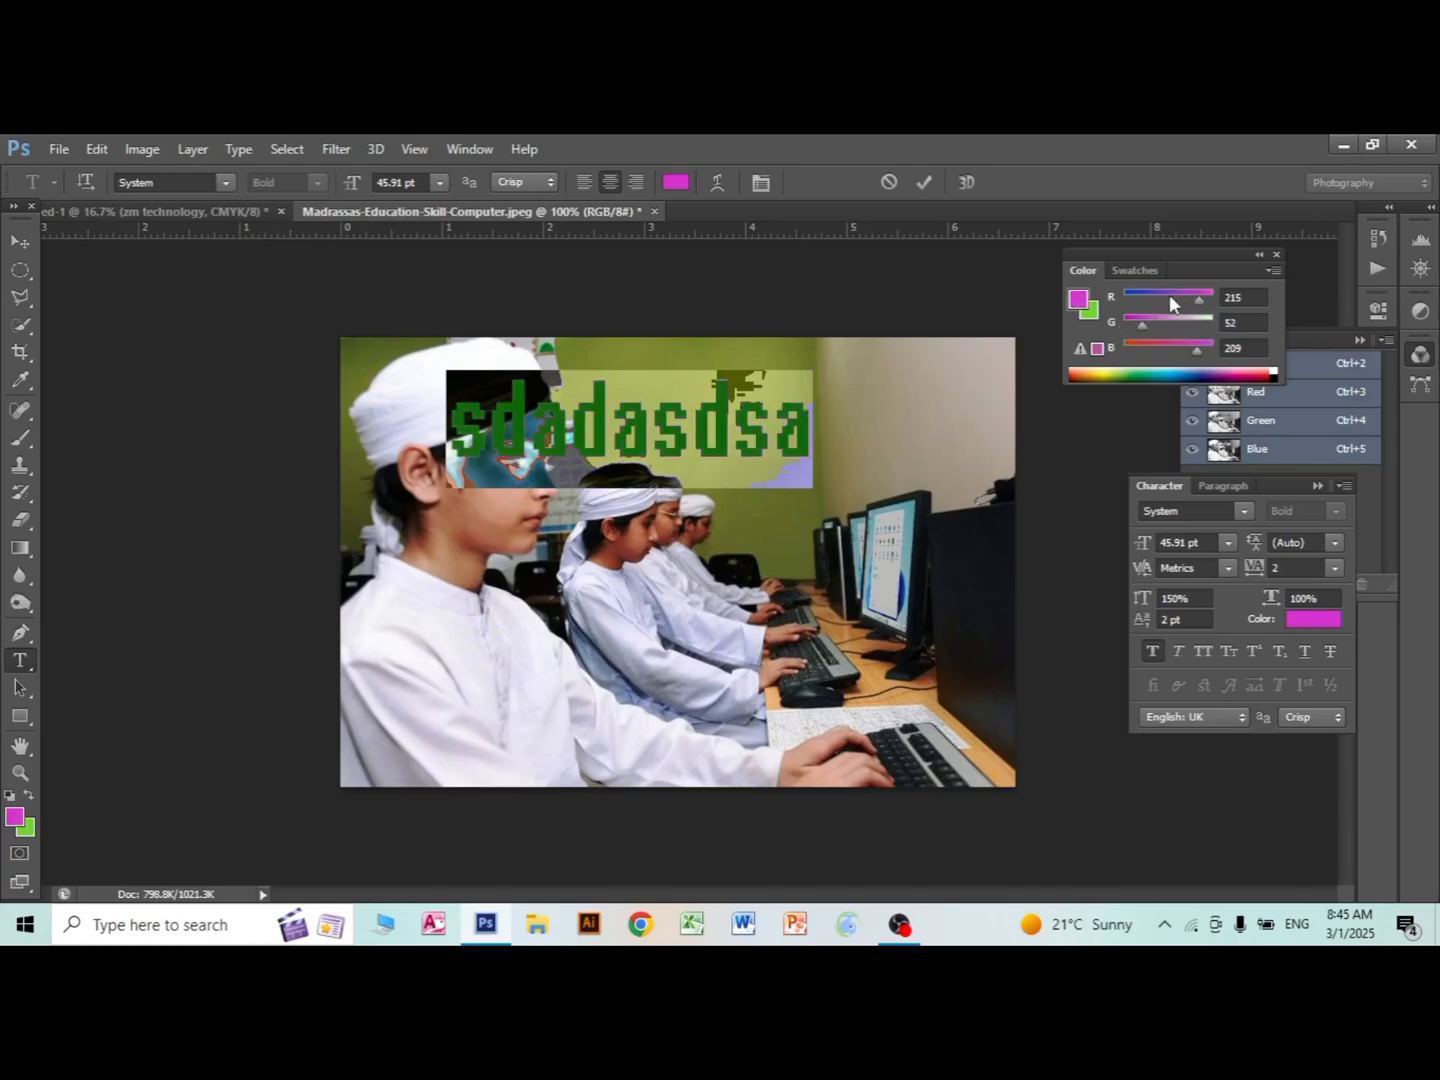
pyautogui.hotkey('ctrl', 'h')
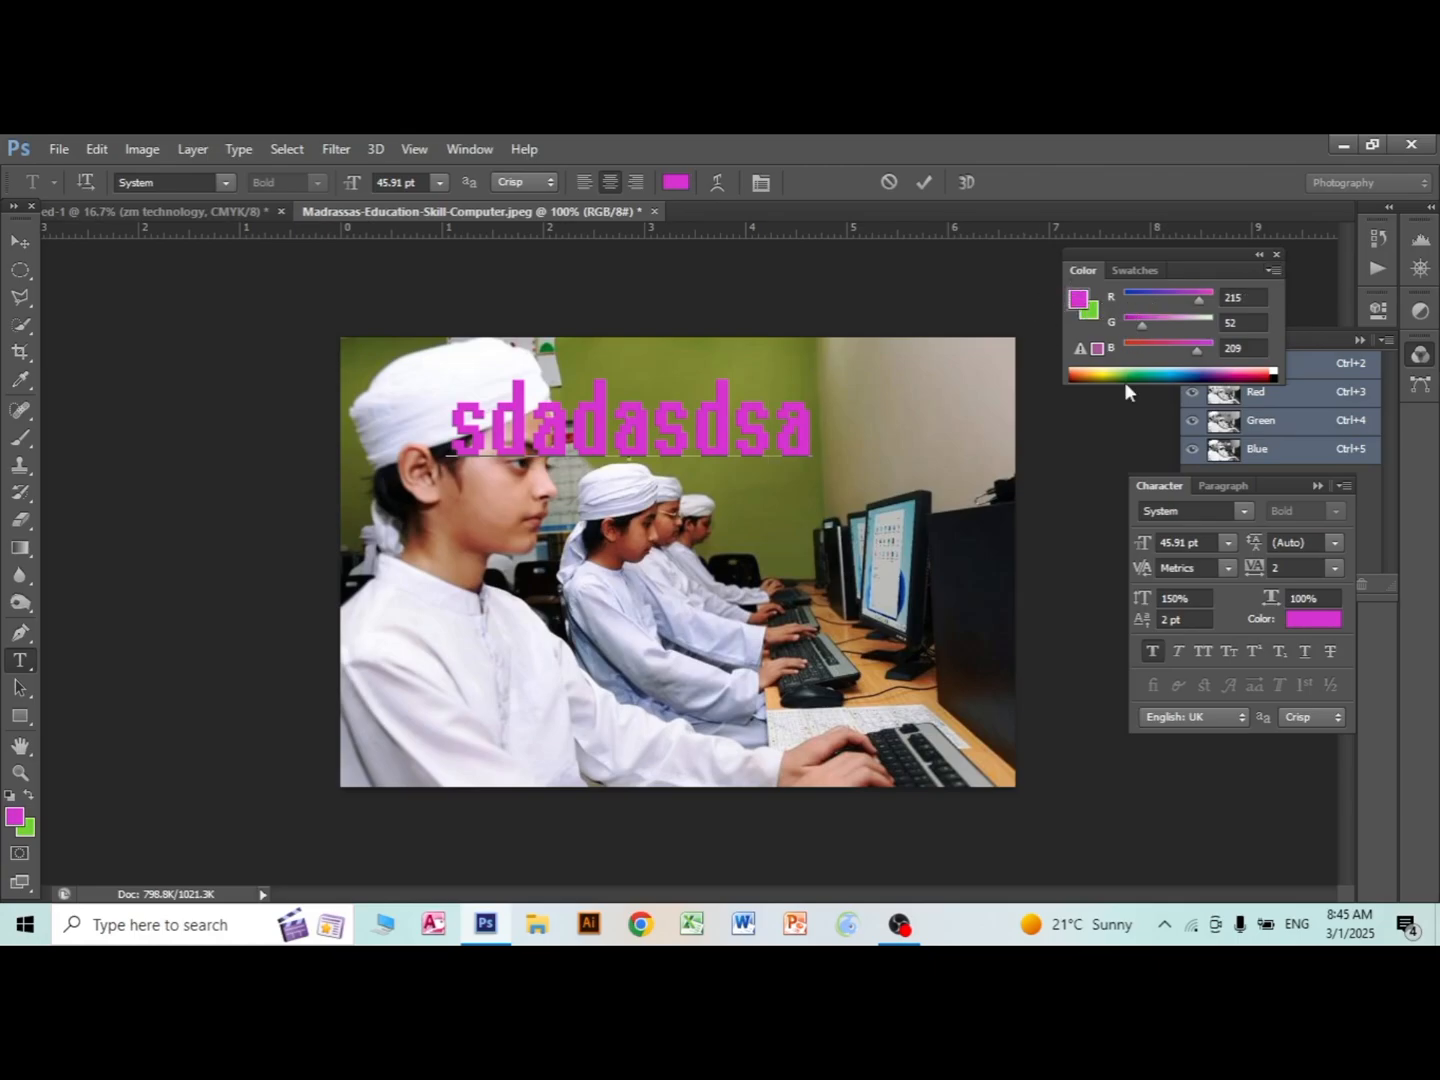
# Switch the Color panel to CMYK sliders and pick a cyan foreground of C 75, M 0, Y 7, K 0.
pyautogui.click(1269, 268)
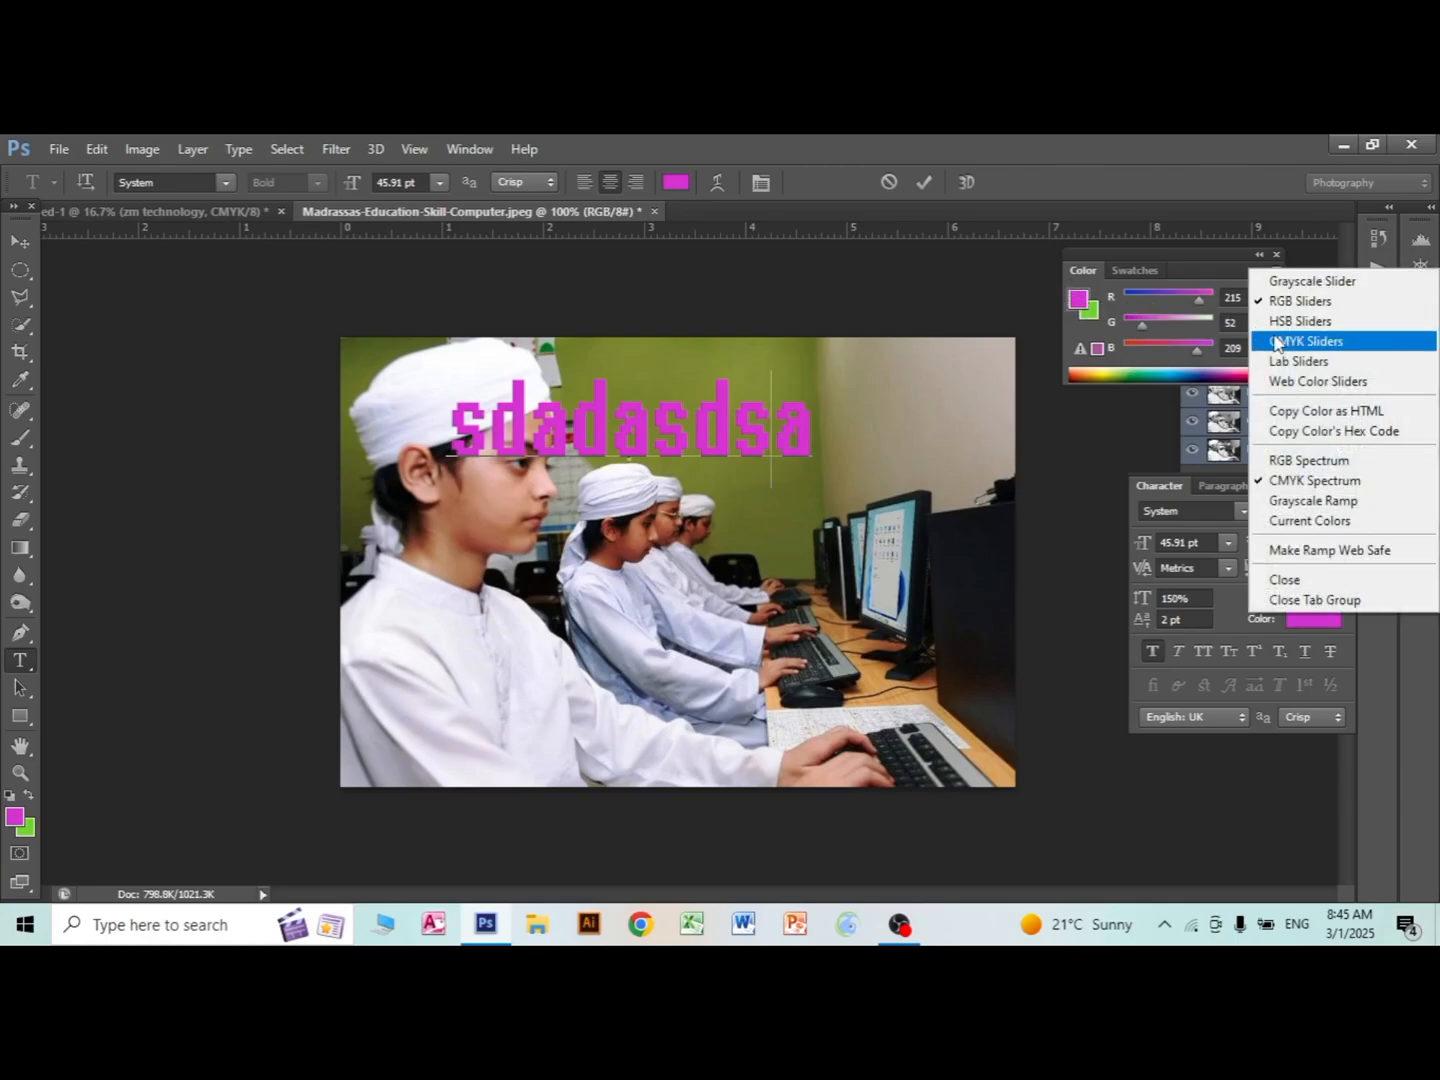
pyautogui.click(1276, 343)
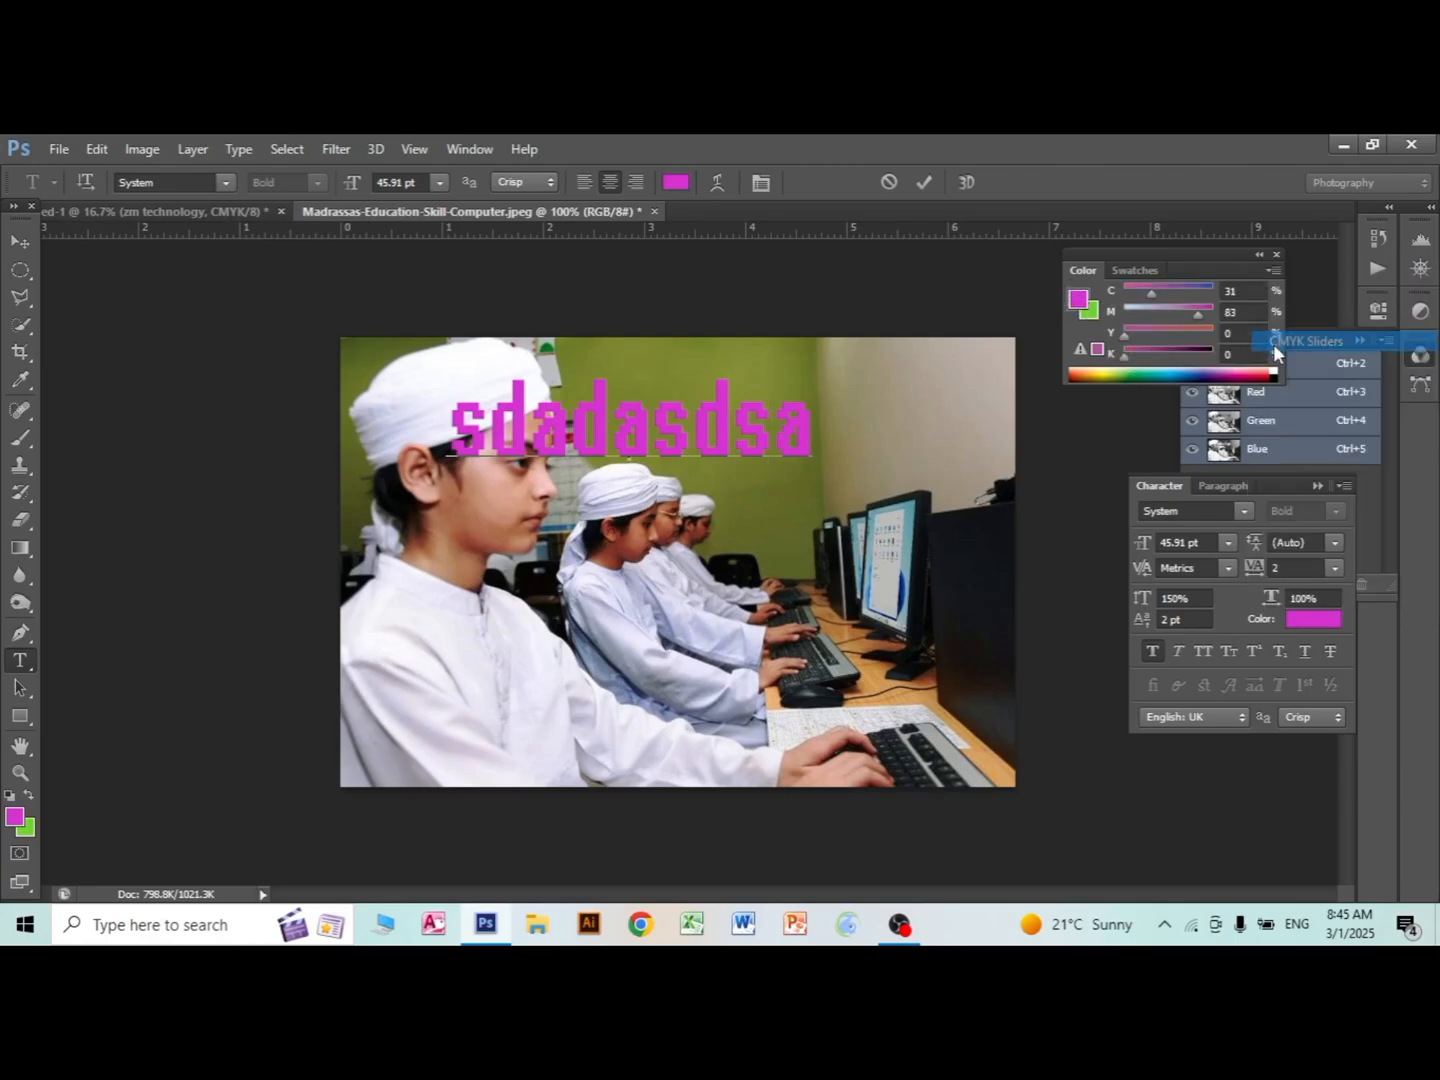
pyautogui.click(1166, 374)
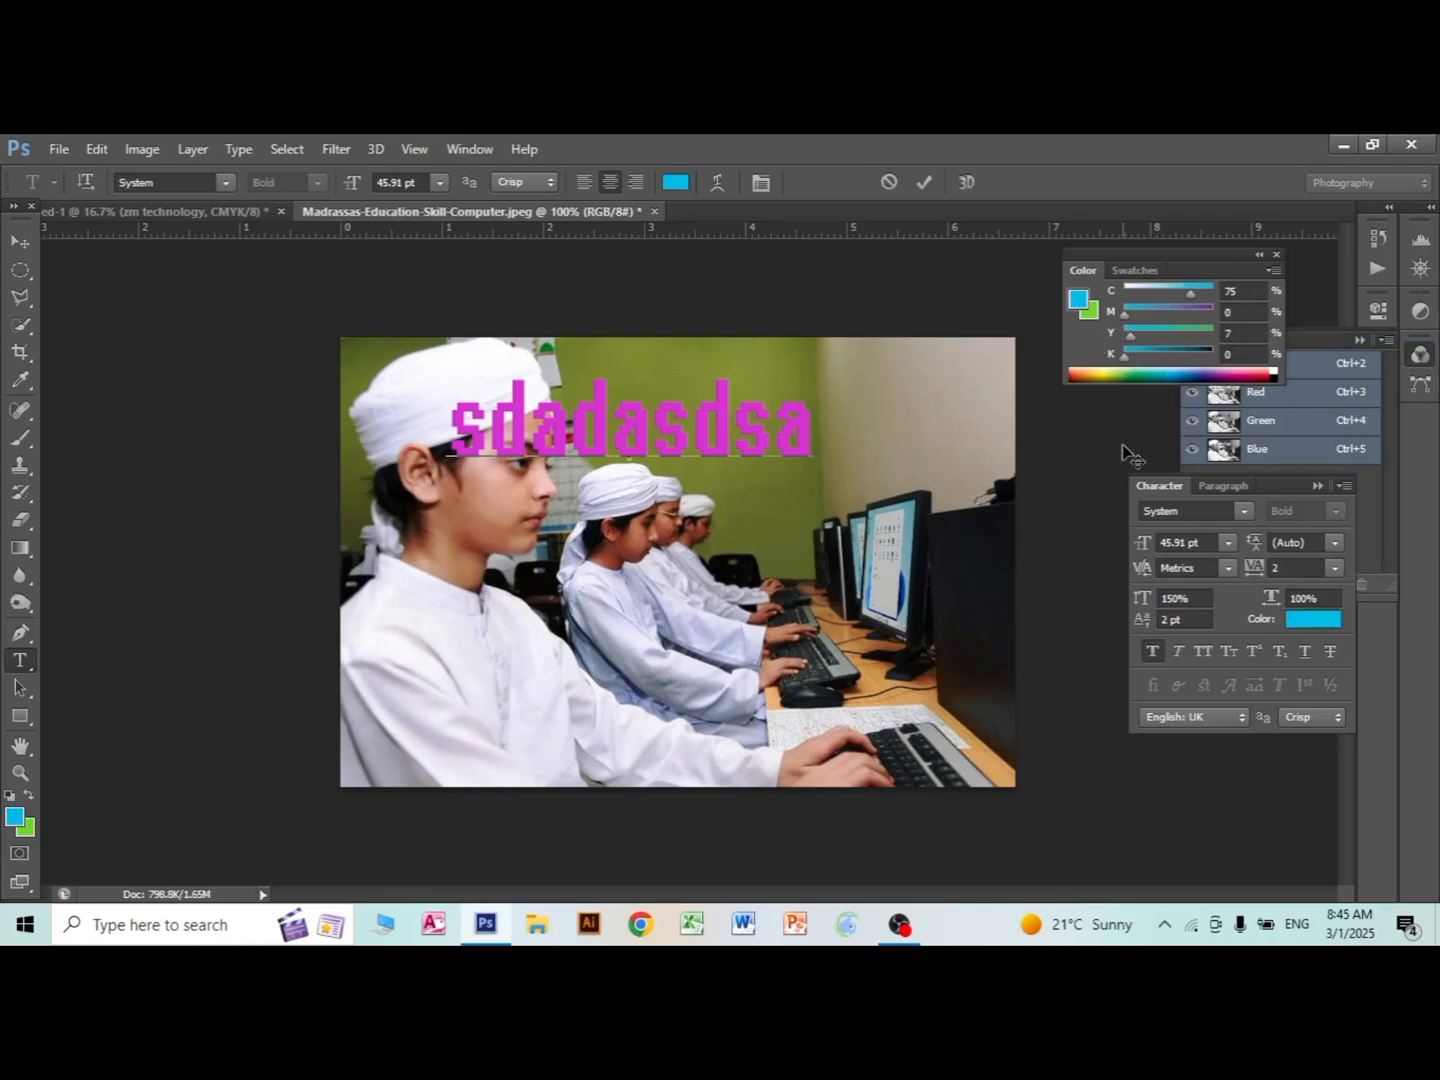
# Bring up the list of available panels.
pyautogui.click(445, 152)
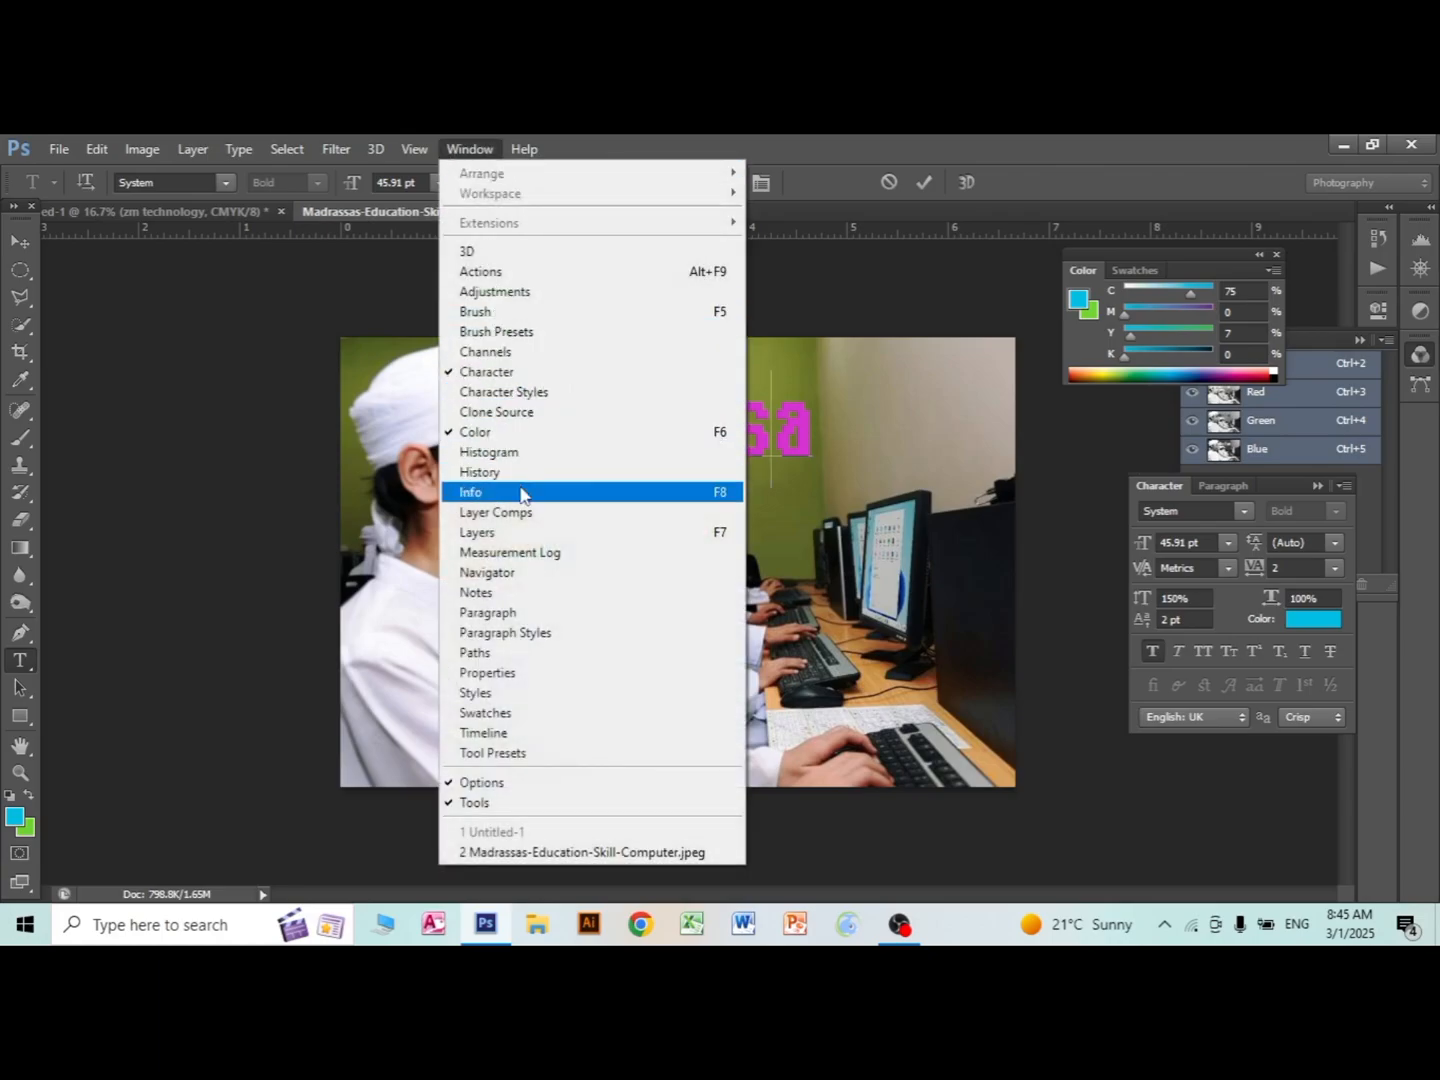